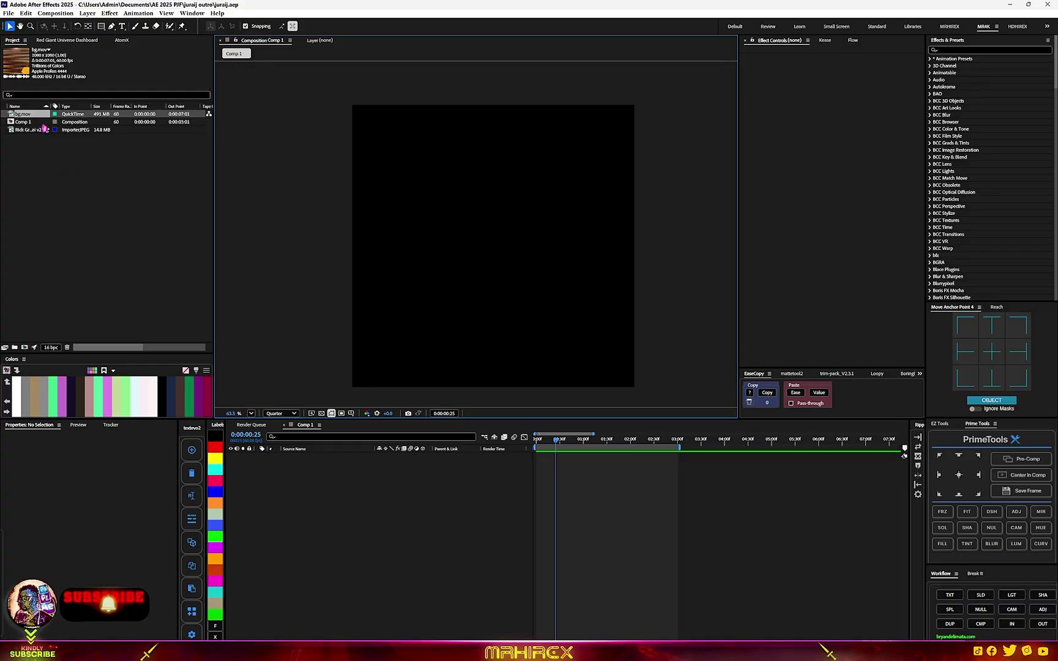
Place the JPEG still of the sheriff into Comp 1 at 12% scale and pre-compose it
left_click_drag(30, 133, 445, 252)
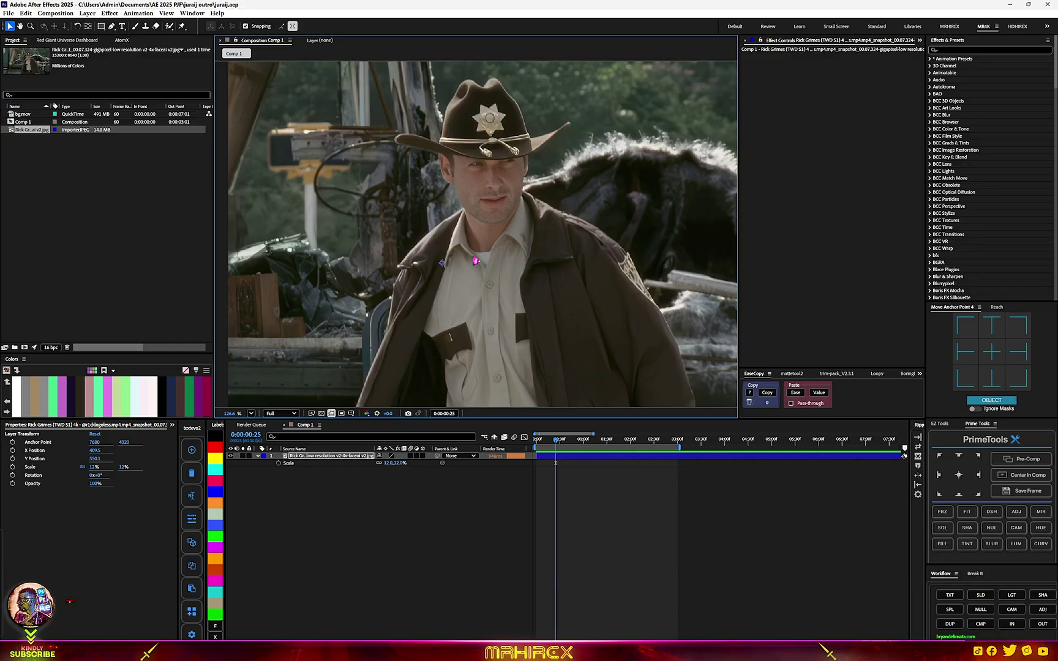
scroll(475, 261, "down", 3)
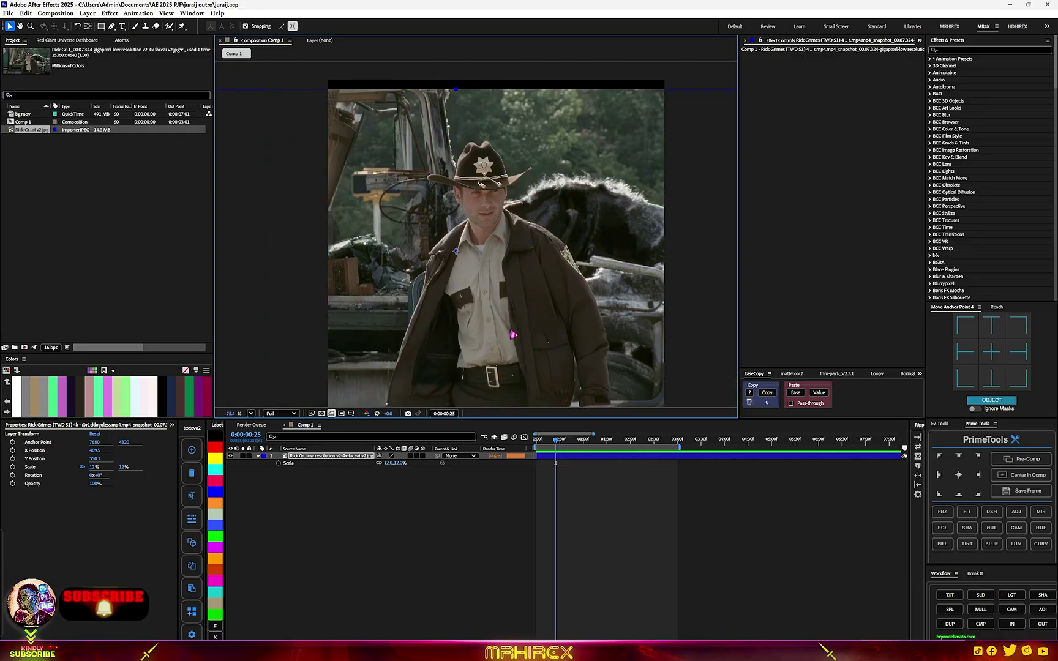
left_click(557, 458)
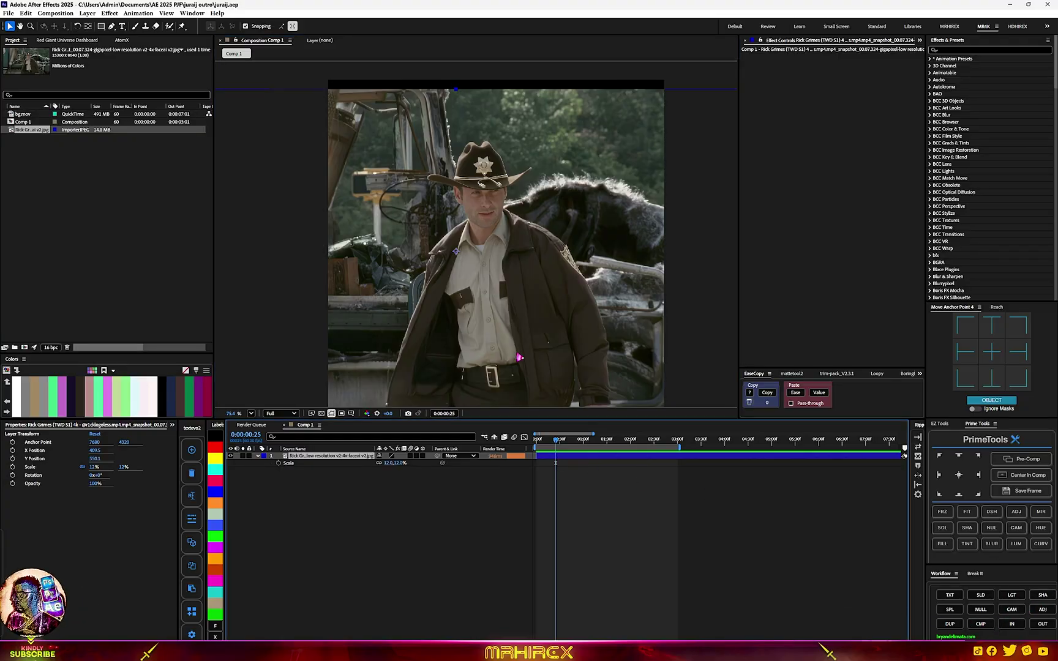
left_click(983, 631)
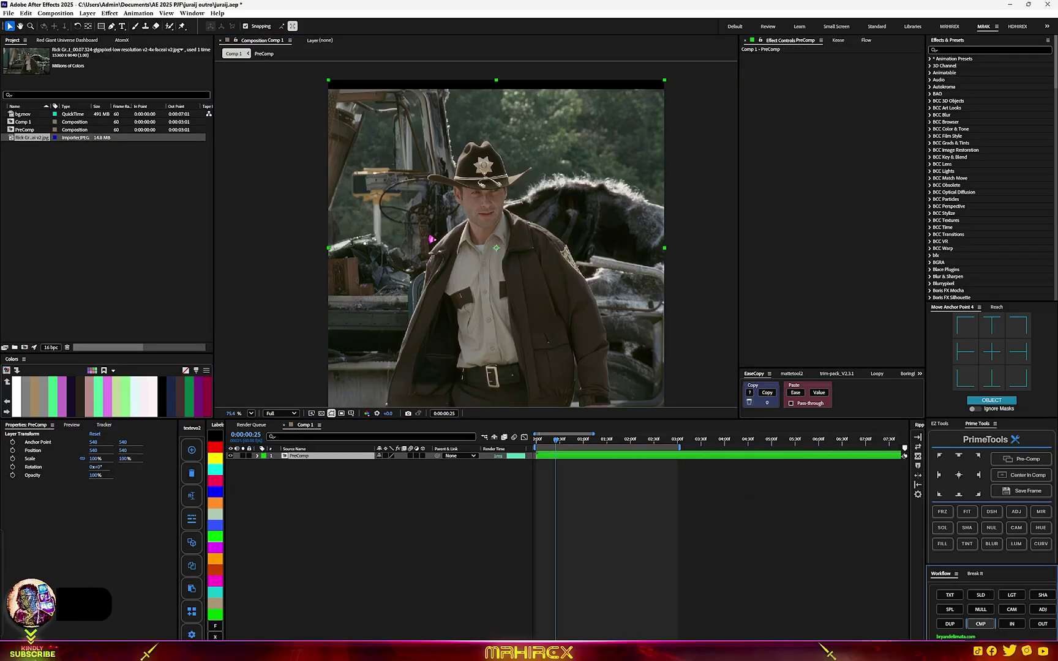
Apply the S_CartoonPaint effect to the pre-composed still and load its Ink Sketch - Colored preset
key("ctrl+space")
type("cartoo")
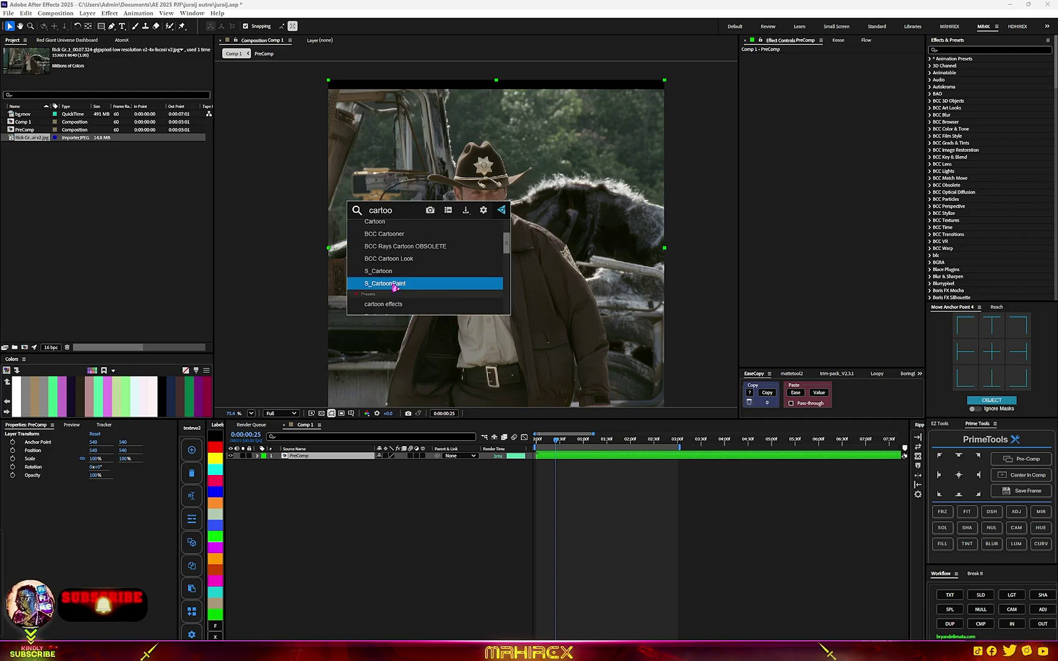
left_click(395, 285)
scroll(475, 234, "up", 2)
left_click(850, 65)
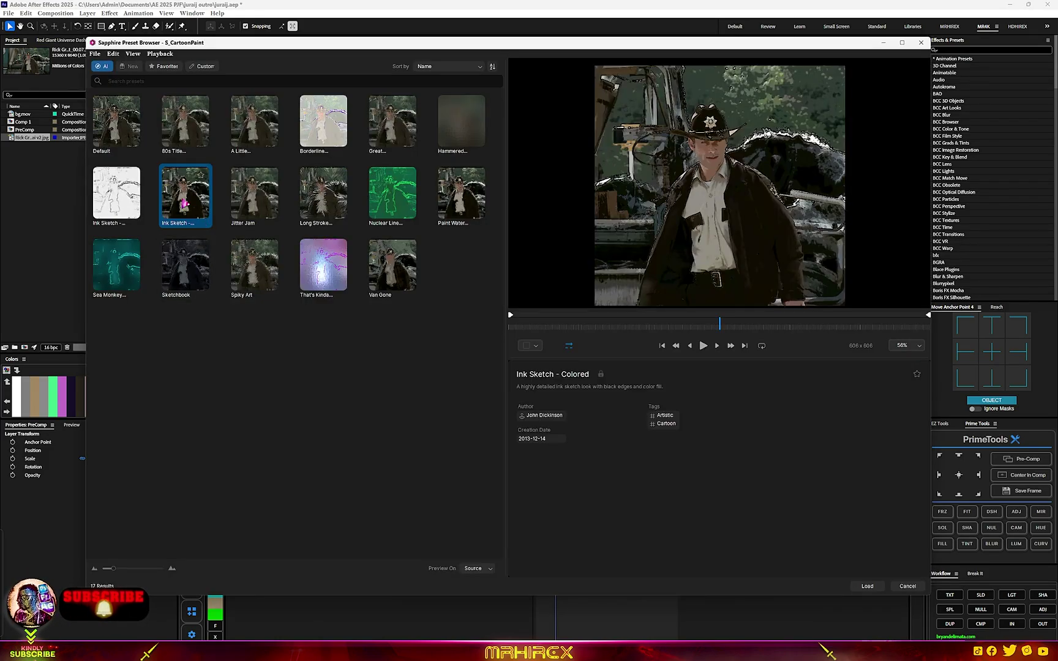
double_click(184, 203)
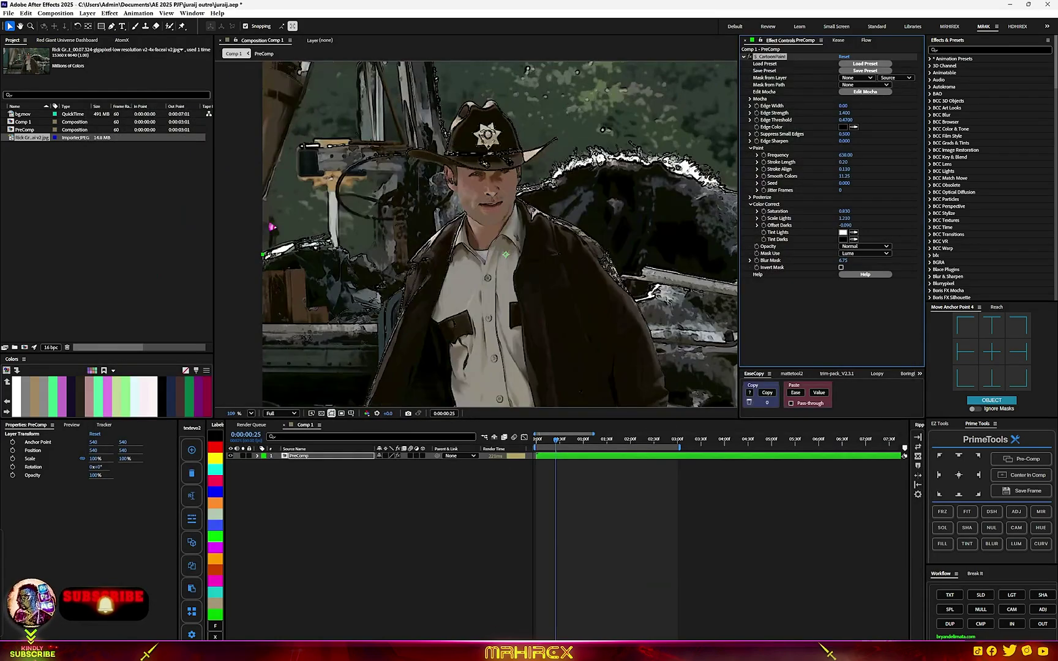
Set the S_CartoonPaint edge width to 2.00 and collapse the effect's settings
scroll(490, 192, "up", 3)
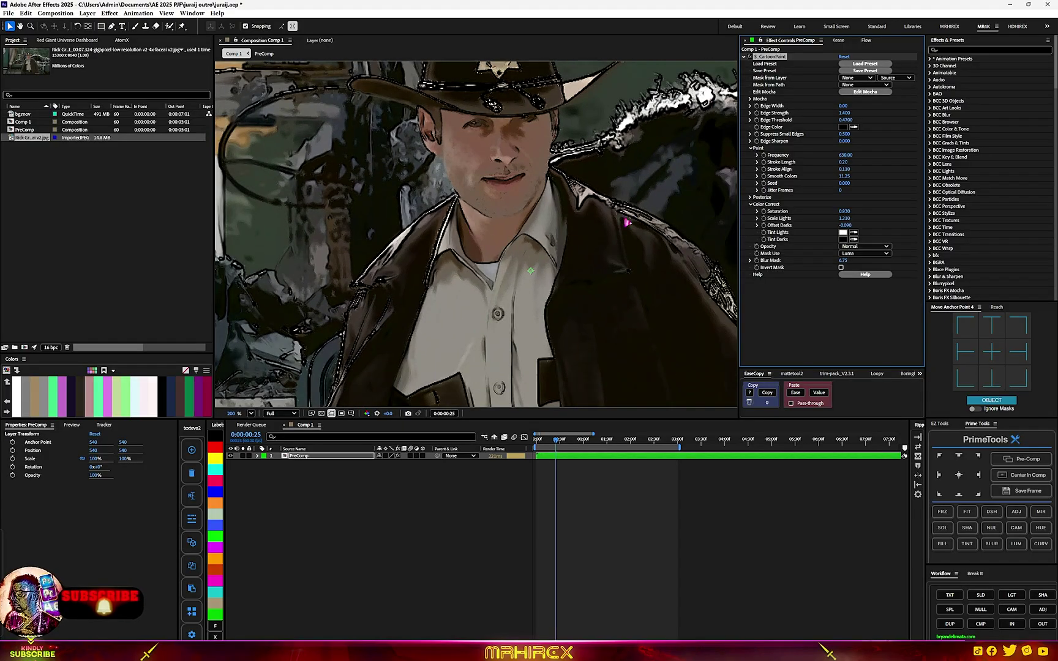
left_click_drag(852, 106, 845, 106)
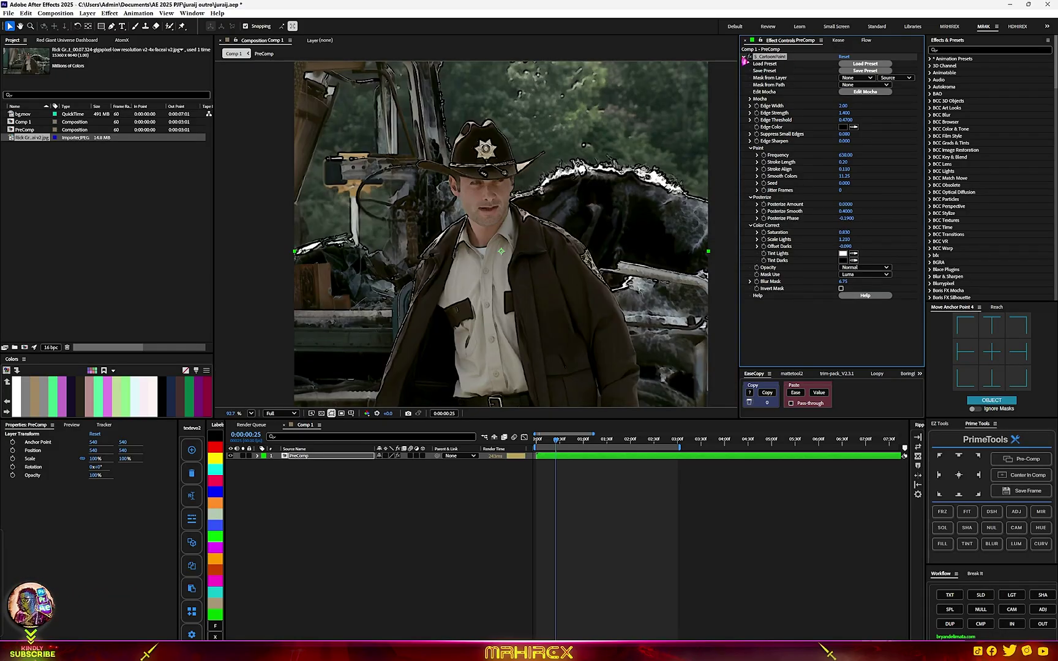
left_click(744, 57)
Add the S_Cartoon effect after S_CartoonPaint, load its Golden preset, and pre-compose the layer
key("ctrl+space")
type("cartoon")
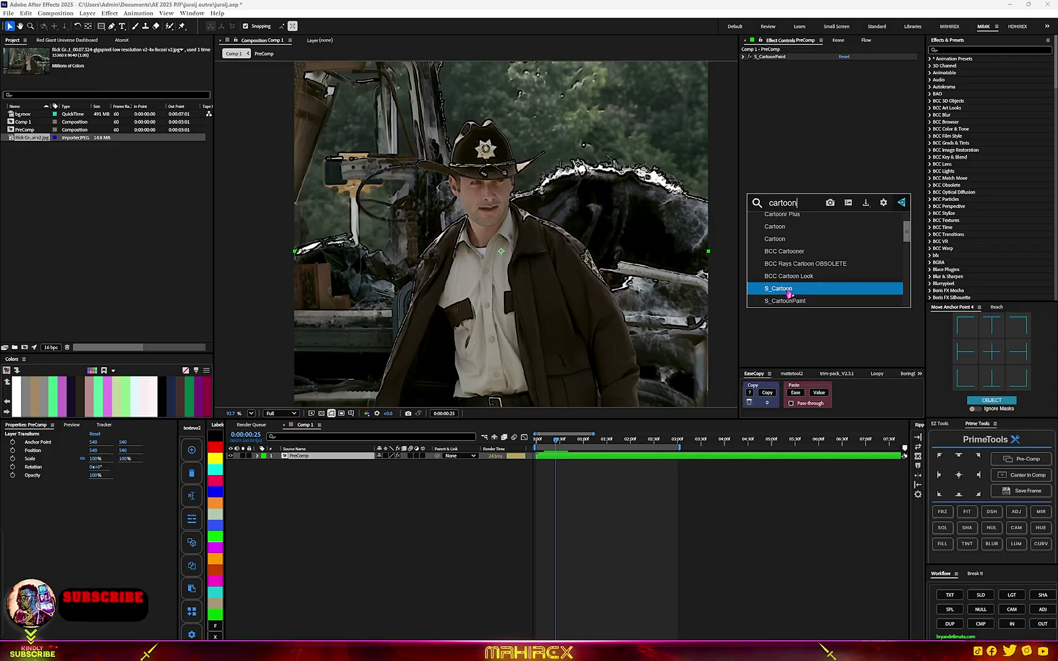
left_click(789, 293)
left_click(865, 70)
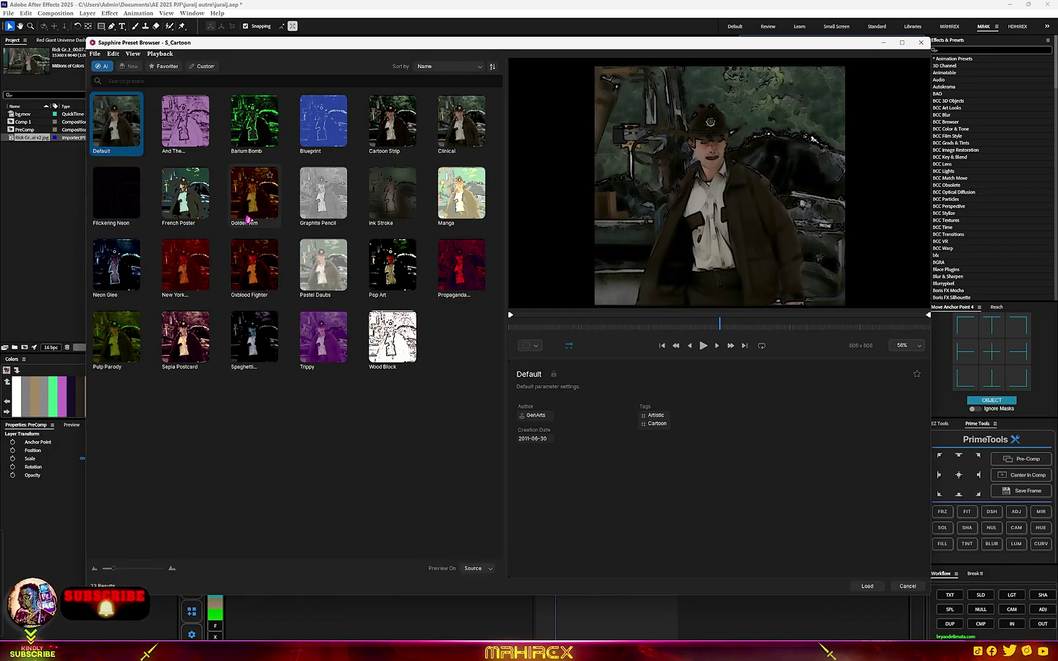
left_click(252, 206)
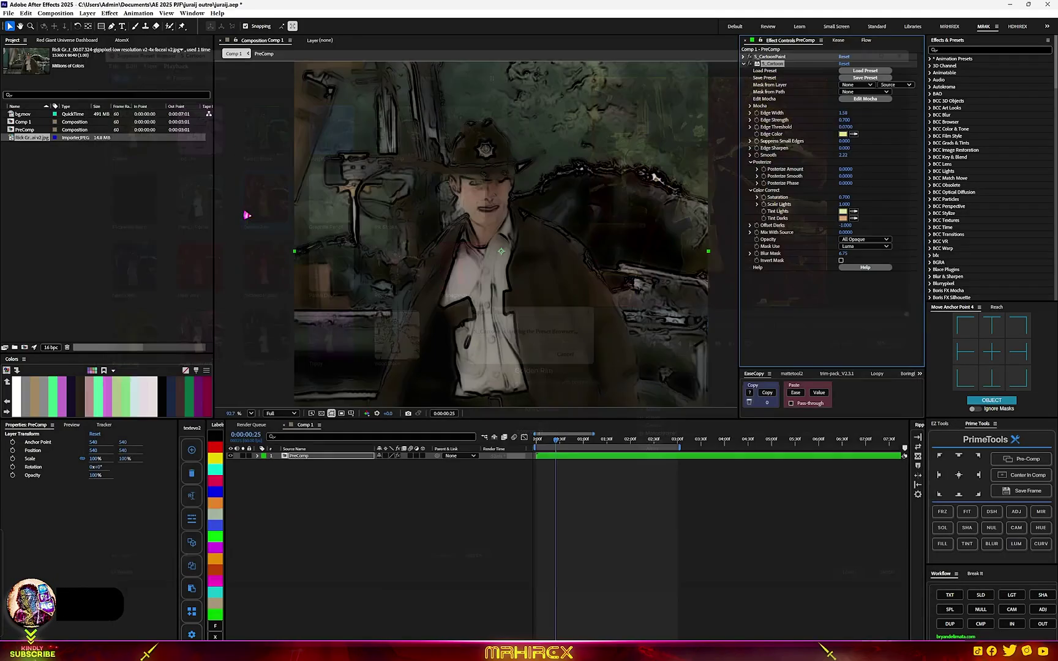
double_click(247, 215)
scroll(482, 270, "up", 2)
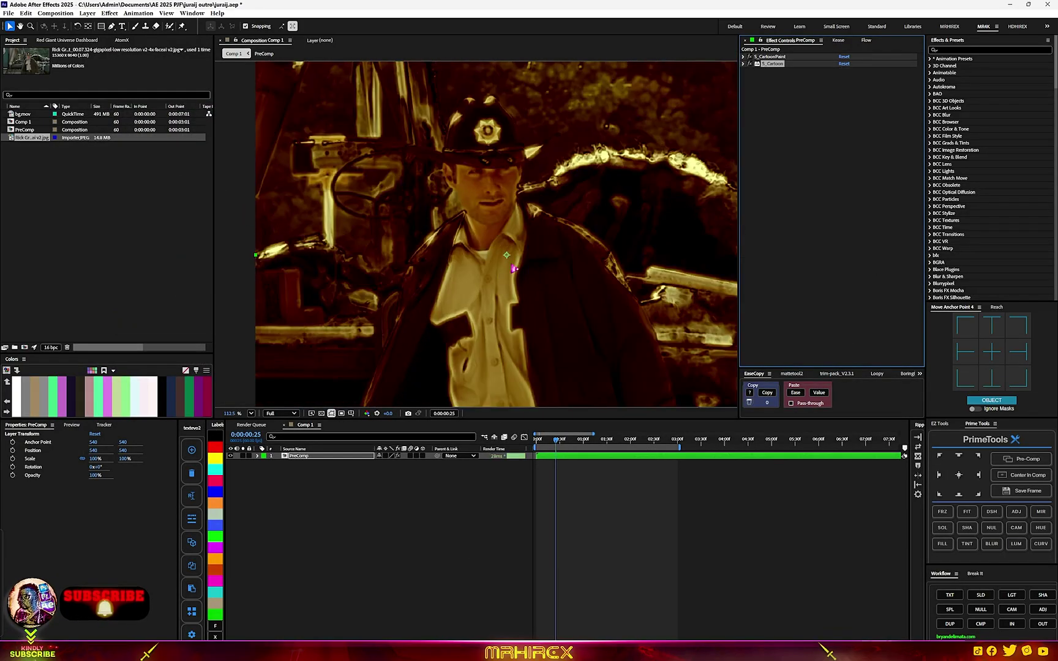
scroll(607, 132, "down", 1)
scroll(539, 236, "up", 2)
scroll(505, 303, "down", 2)
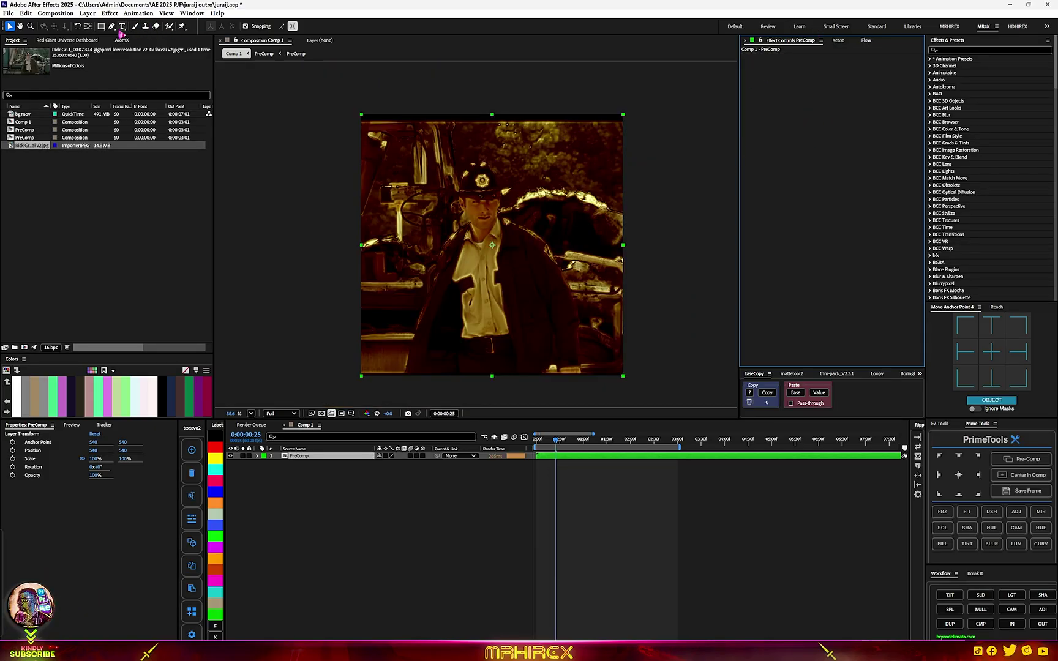
Trace a closed Pen mask around the sheriff's outline to cut away the background, and pre-compose the masked layer
key("h")
scroll(405, 344, "up", 12)
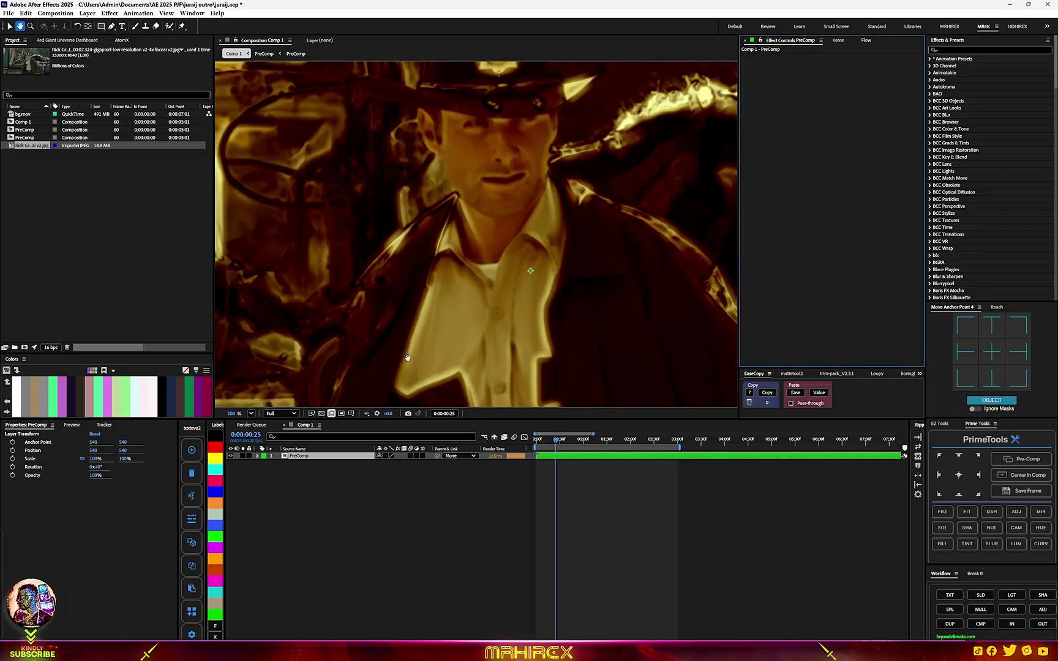
left_click_drag(408, 358, 493, 68)
left_click_drag(414, 298, 501, 74)
key("g")
left_click(453, 367)
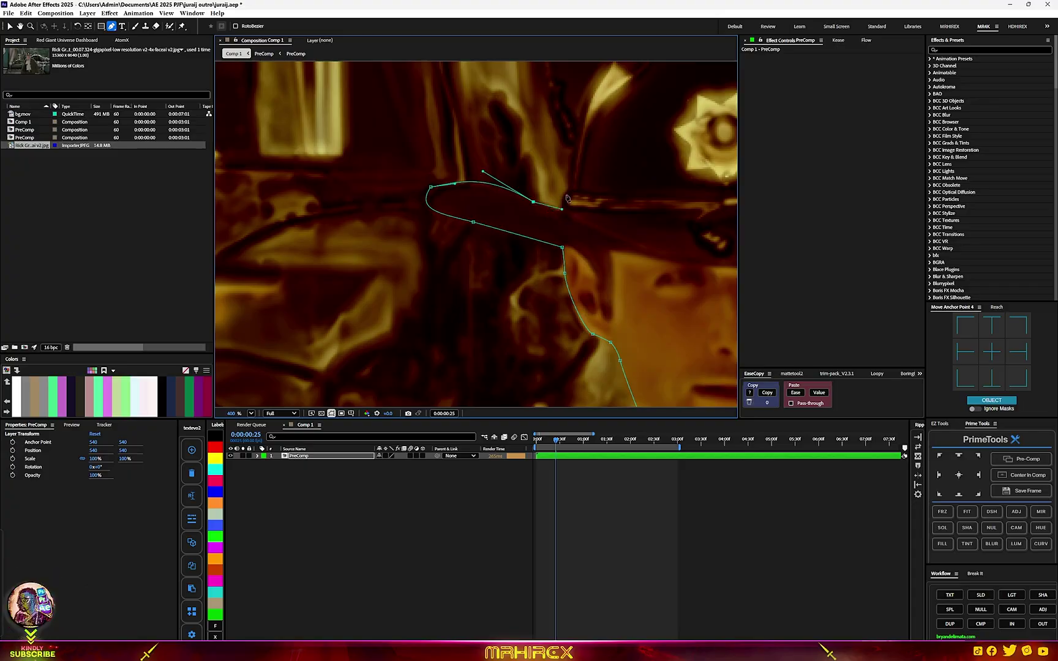
left_click(572, 147)
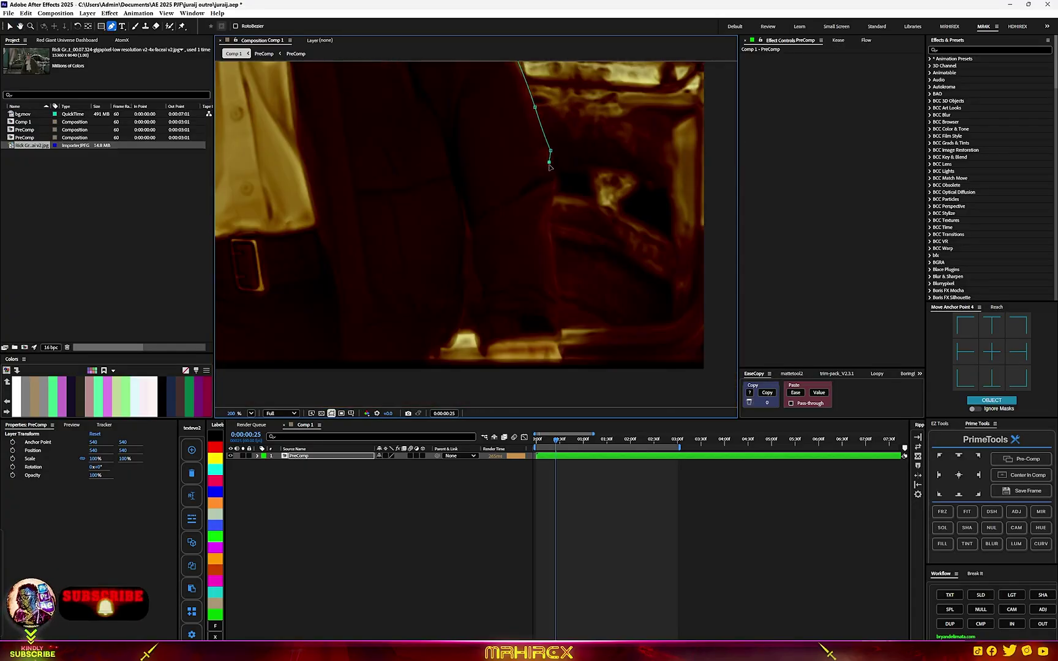
left_click(559, 351)
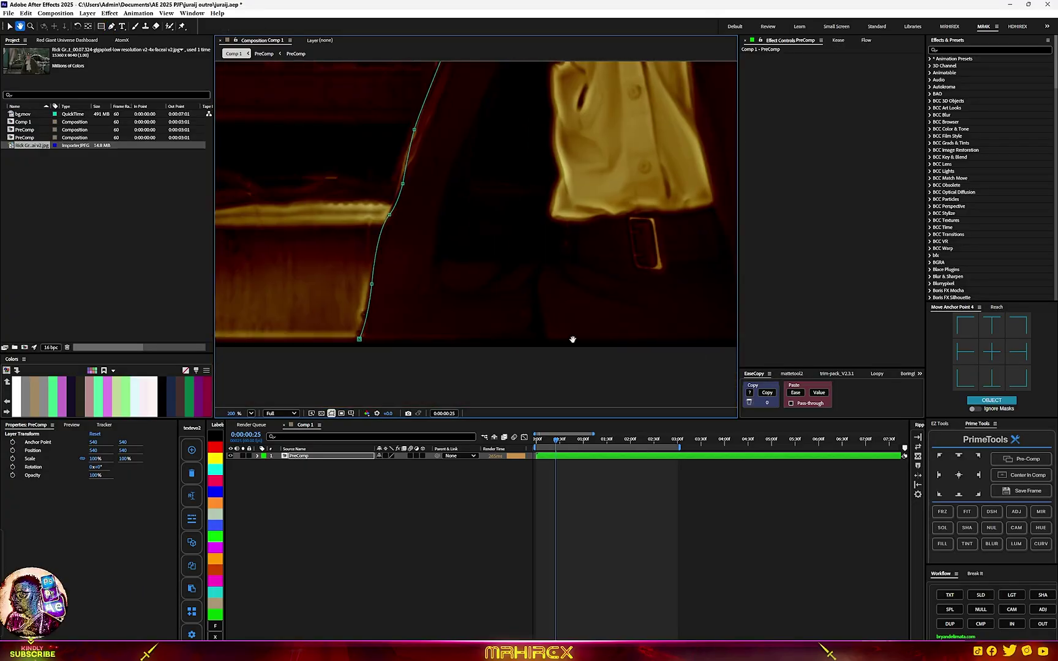
left_click(538, 283)
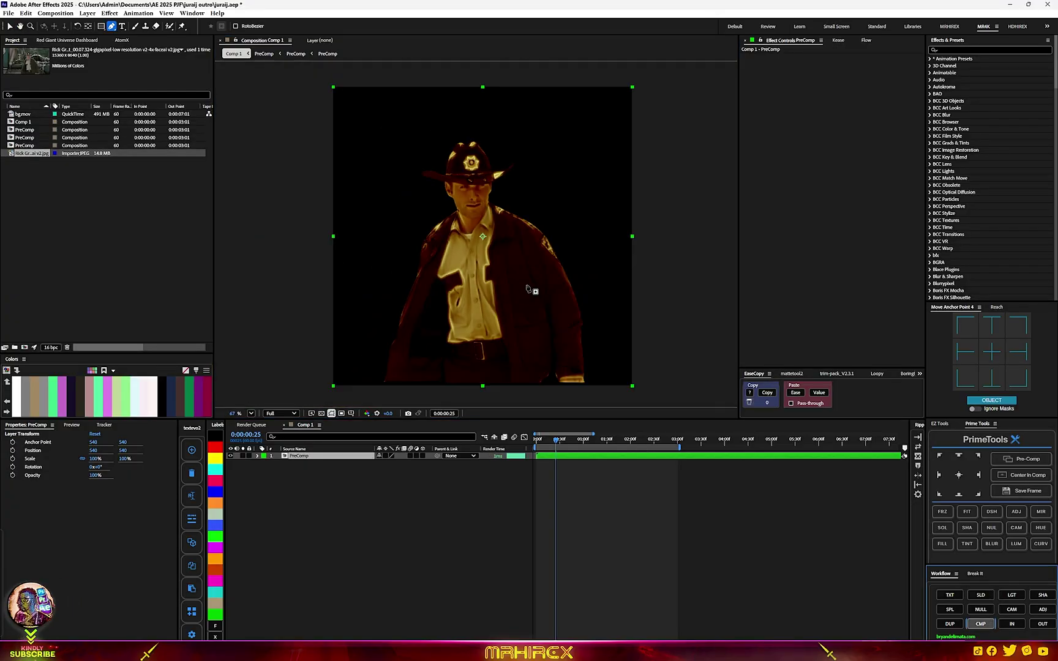
Pre-compose the cut-out sheriff again, apply BCC+Magic Sharp, and open its FX Editor
scroll(527, 289, "up", 5)
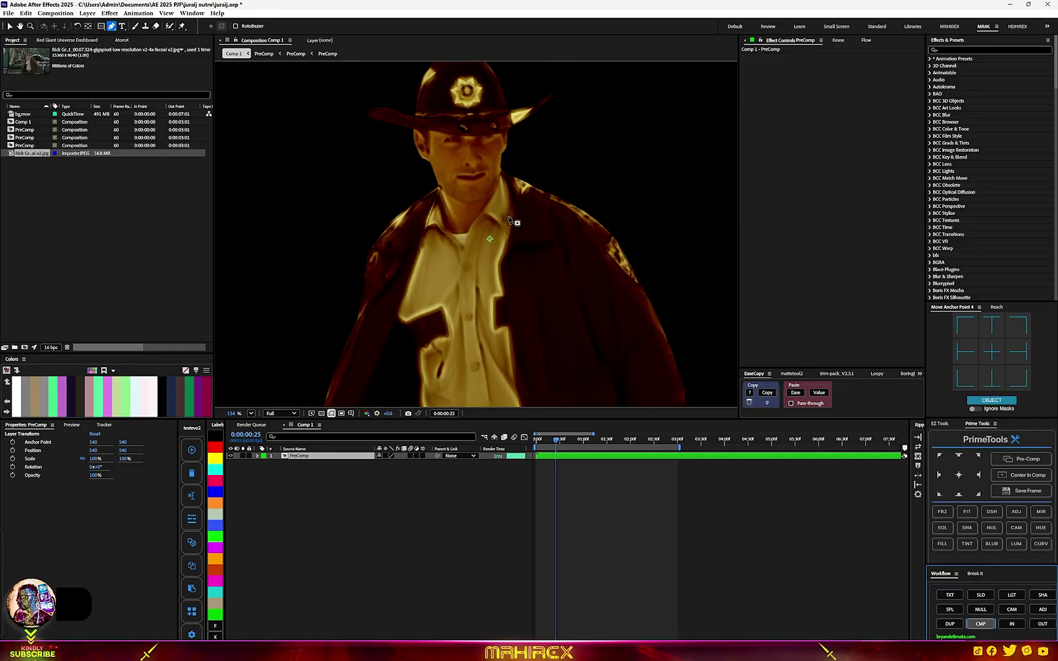
key("ctrl+space")
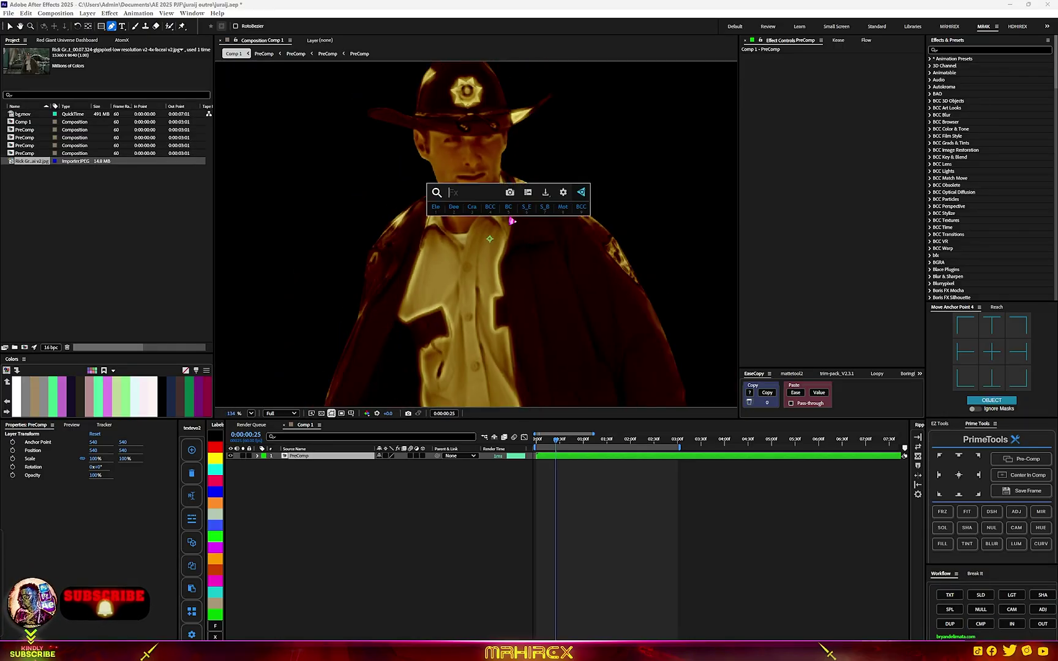
type("magic")
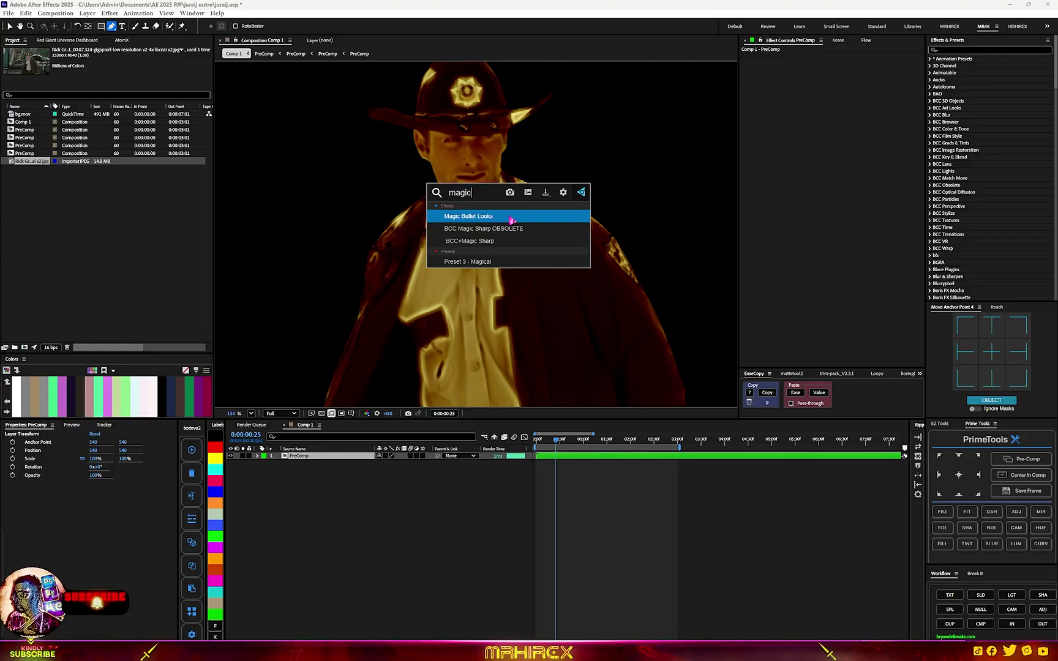
left_click(491, 241)
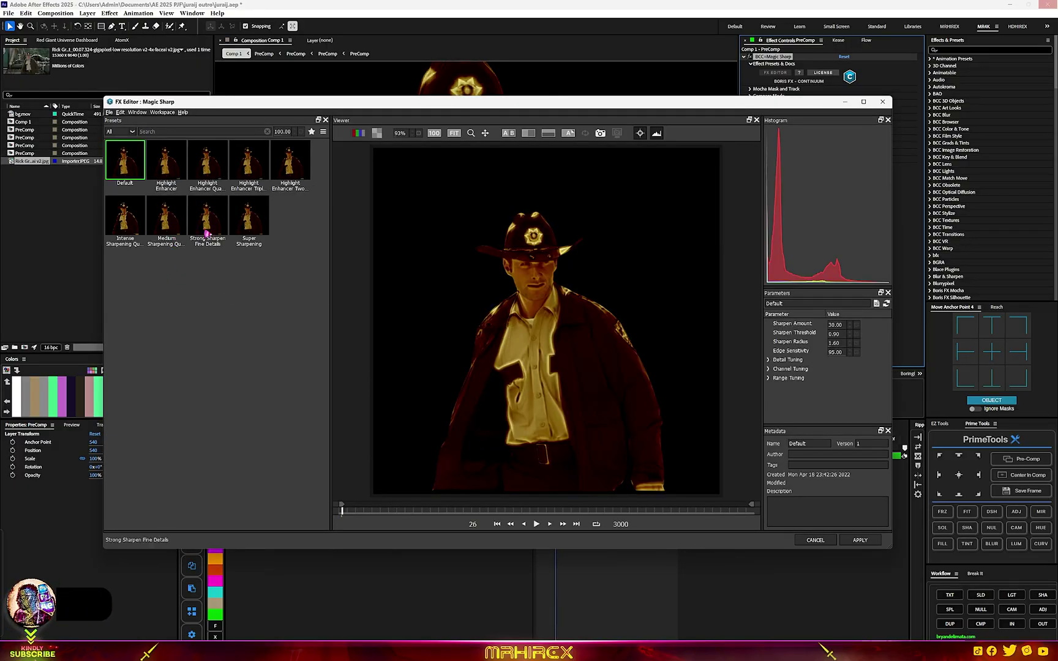
Compare the sharpening presets in the Magic Sharp editor and apply Strong Sharpen Fine Details
left_click(207, 233)
scroll(533, 325, "up", 3)
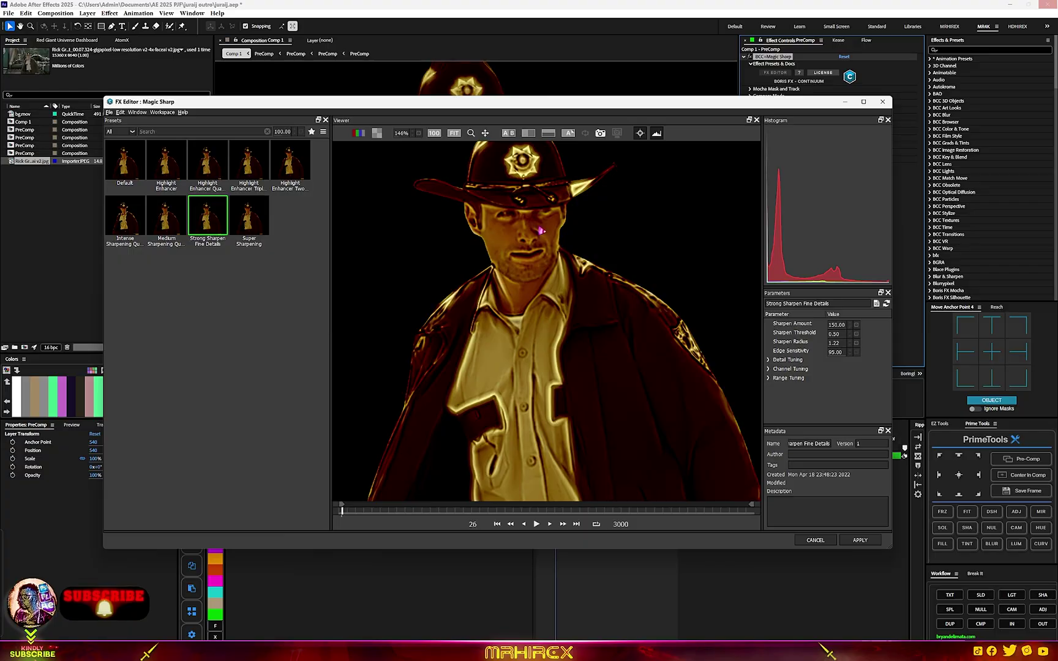
left_click(249, 230)
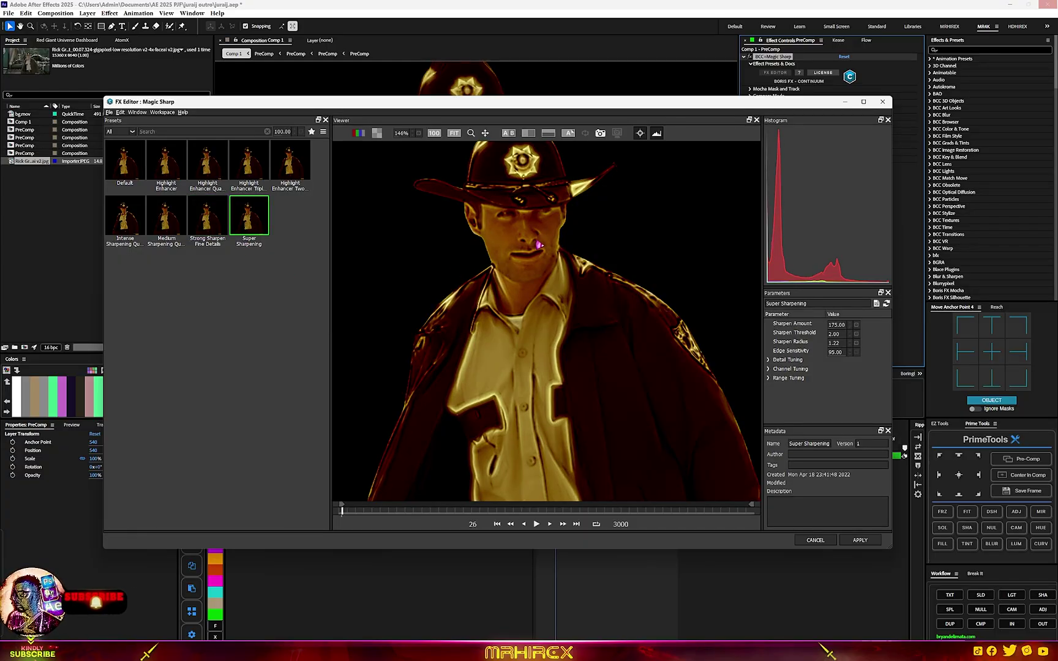
left_click(134, 217)
left_click(174, 217)
left_click(218, 219)
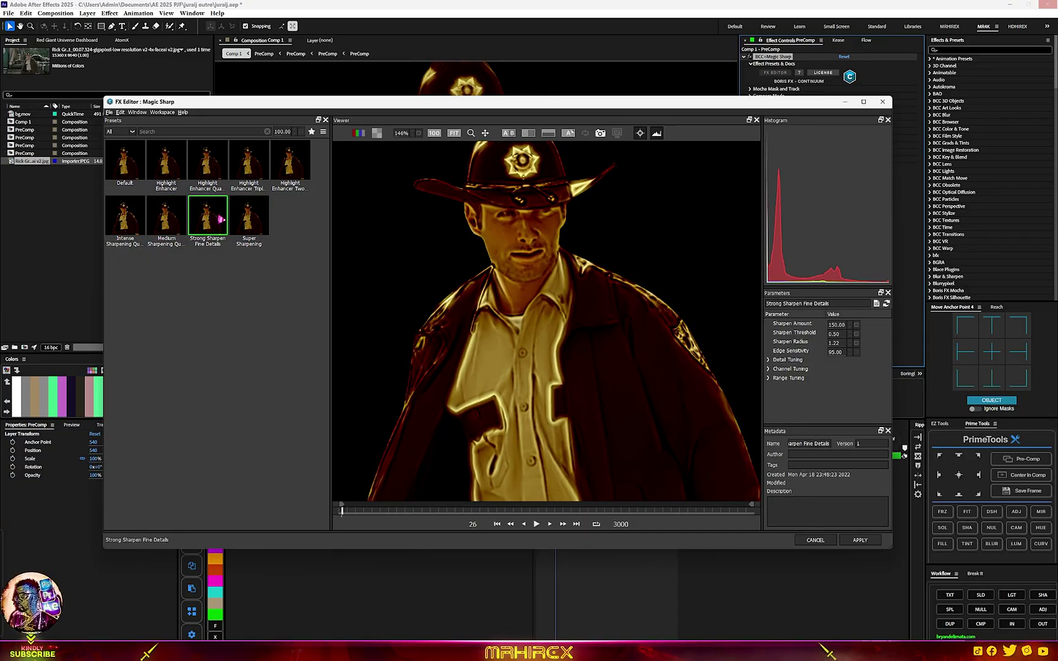
left_click(257, 176)
double_click(211, 222)
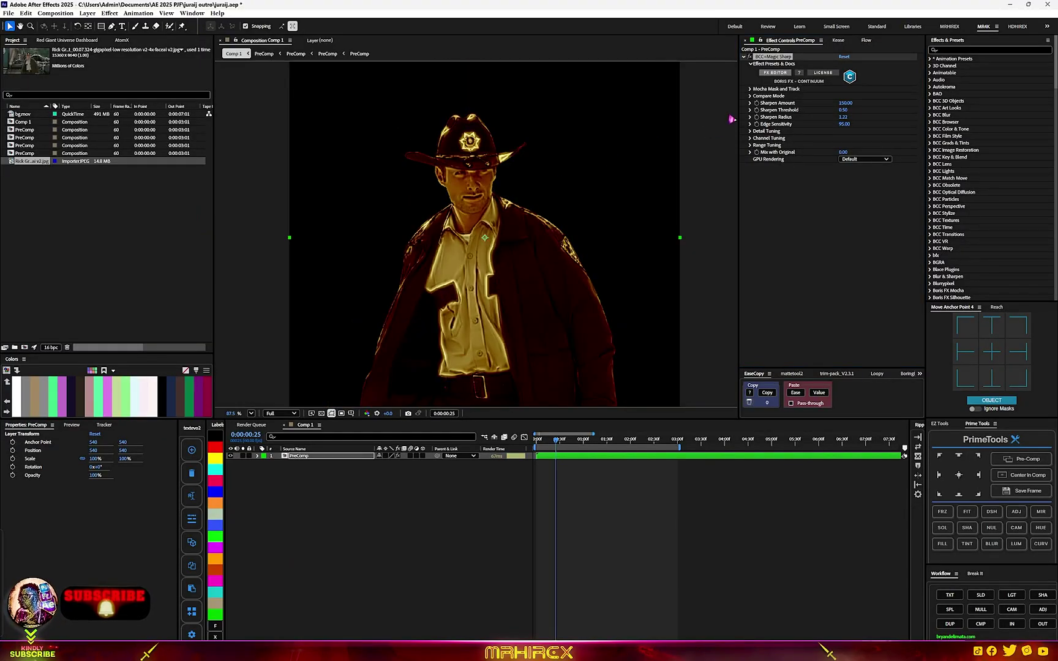
Check the sharpened cut-out up close and rename its layer as character
scroll(579, 133, "up", 2)
scroll(483, 245, "down", 3)
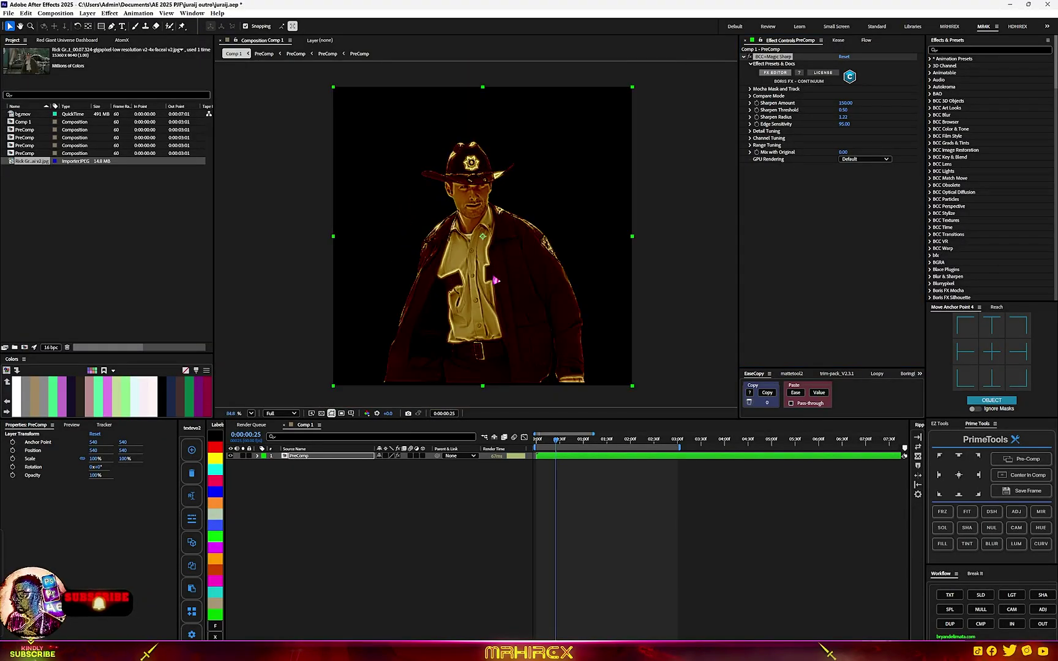
scroll(490, 269, "up", 3)
scroll(476, 234, "down", 3)
left_click(314, 448)
scroll(412, 308, "up", 2)
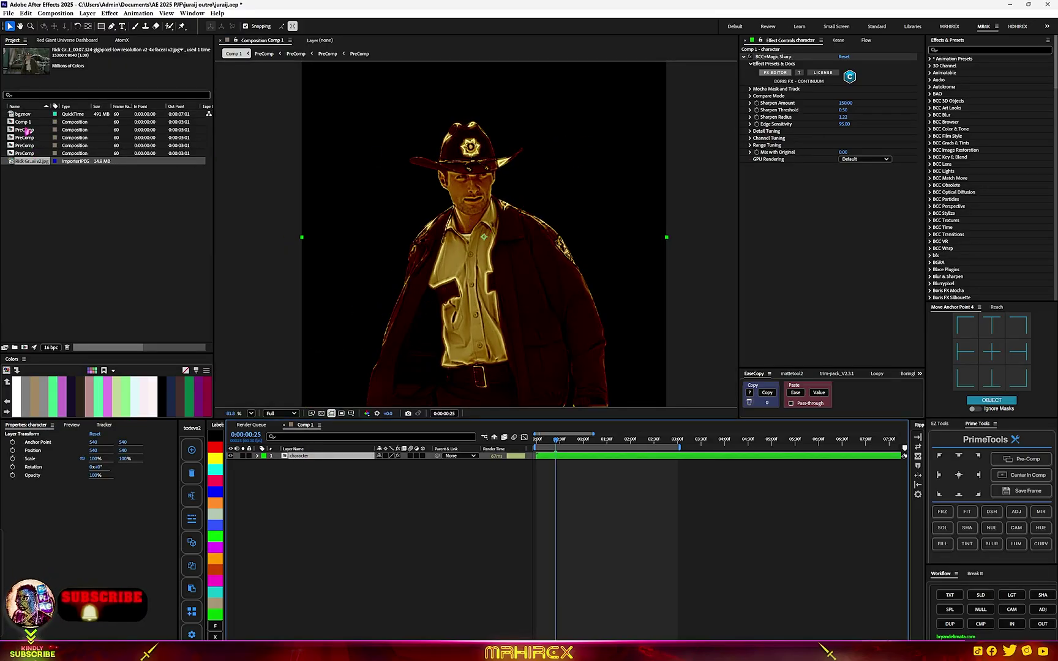
Add bg.mov beneath the character layer and move the current time to 0:00:01:27 to preview the composite
left_click_drag(27, 118, 363, 529)
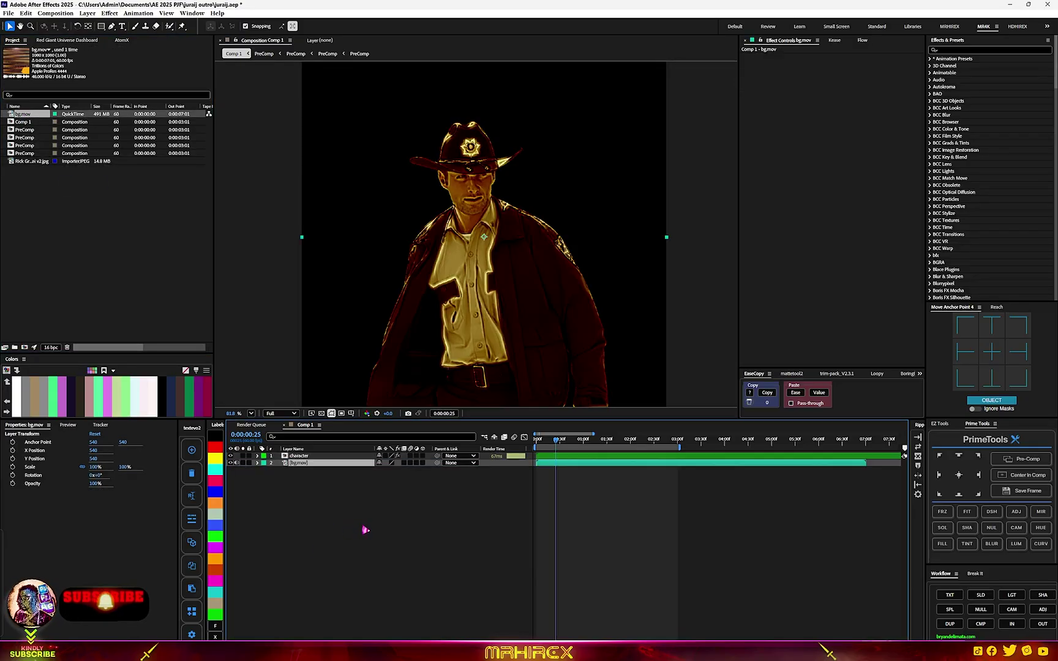
scroll(438, 366, "down", 2)
scroll(448, 318, "up", 3)
scroll(449, 315, "down", 3)
scroll(402, 196, "up", 2)
scroll(352, 143, "down", 3)
left_click_drag(556, 440, 604, 440)
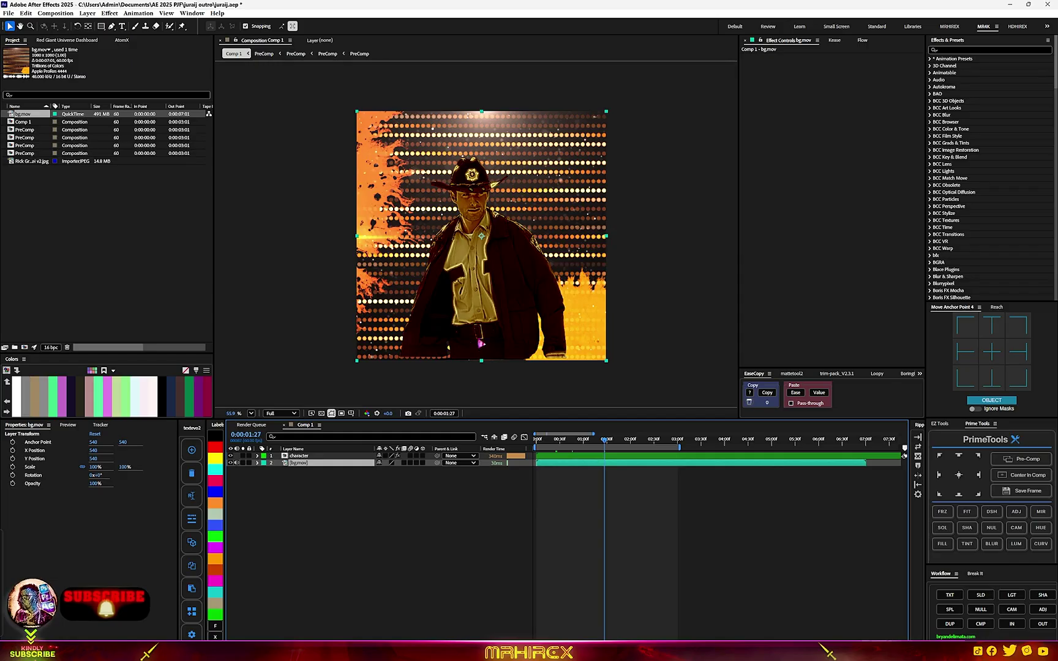
key("comma")
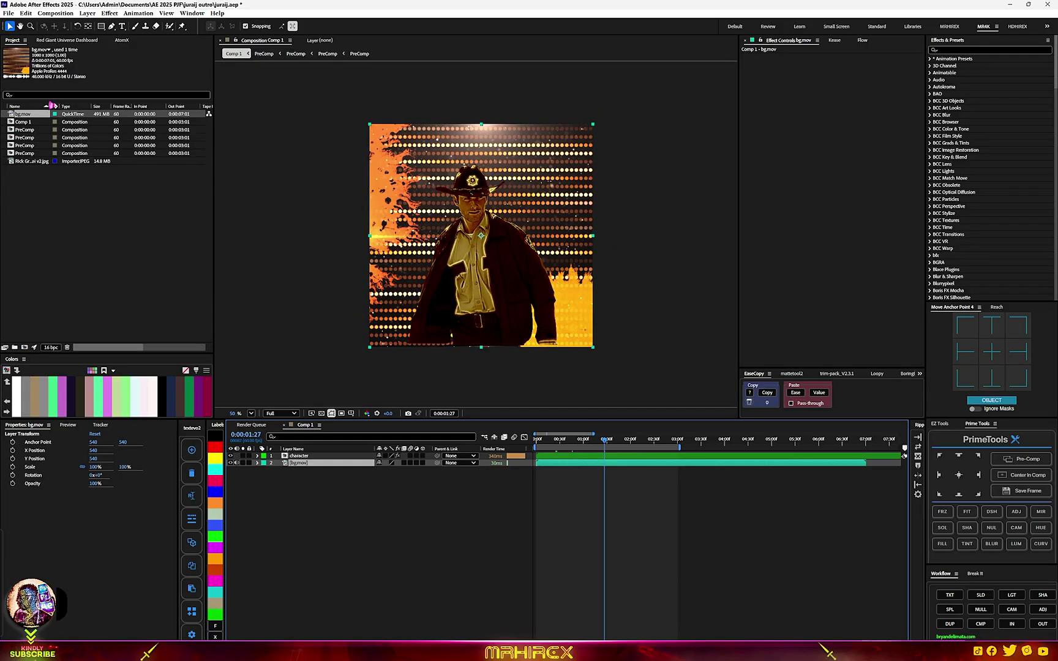
Scale the character layer to 122% and position it at 540, 540 over the background
left_click(327, 456)
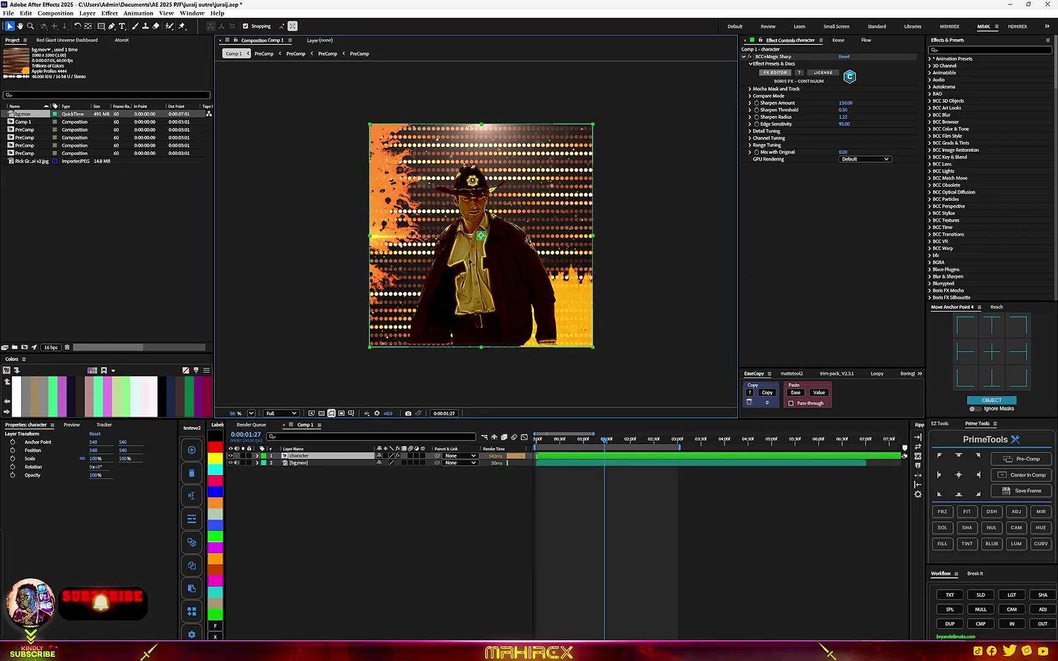
left_click_drag(470, 262, 469, 276)
key("s")
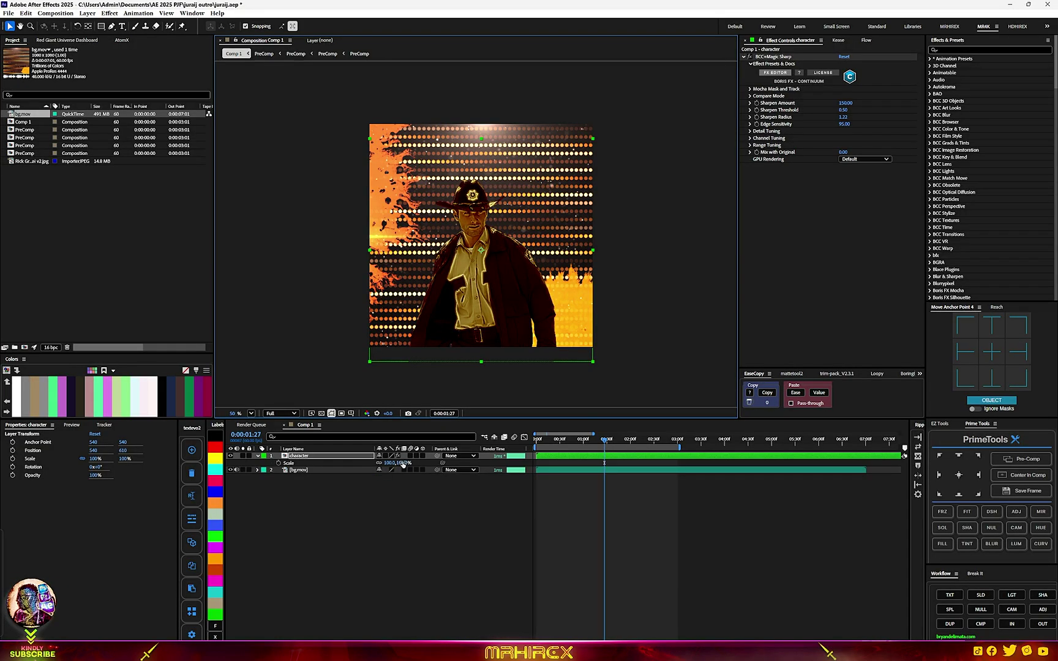
left_click_drag(403, 464, 412, 463)
left_click_drag(506, 247, 507, 232)
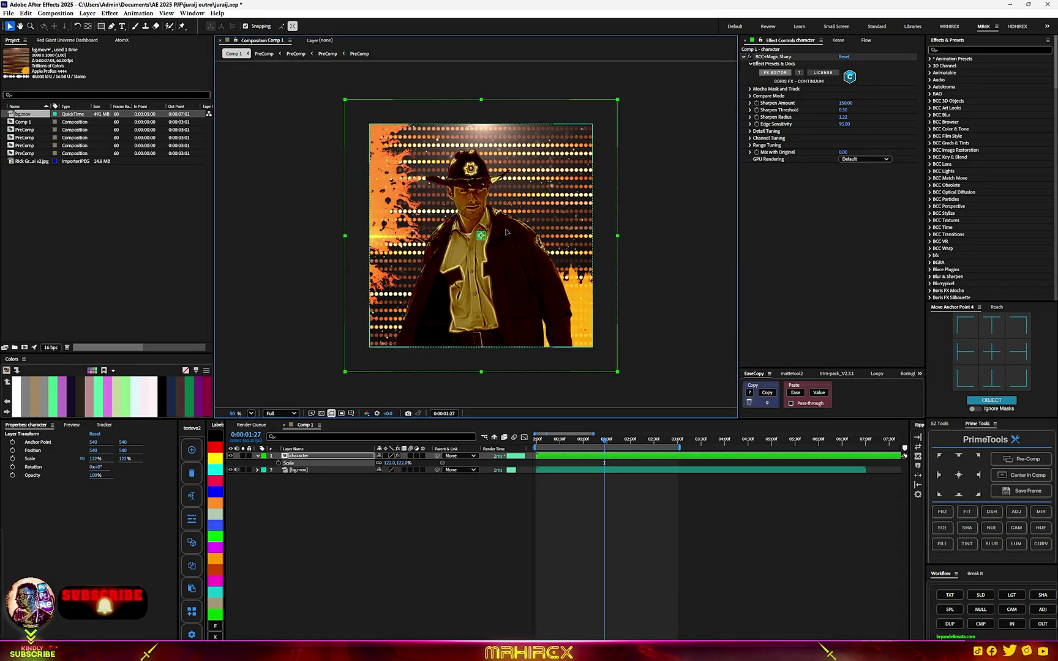
Play back the composite and inspect the character against the background around 0:00:00:47, both up close and in full view
scroll(509, 235, "up", 3)
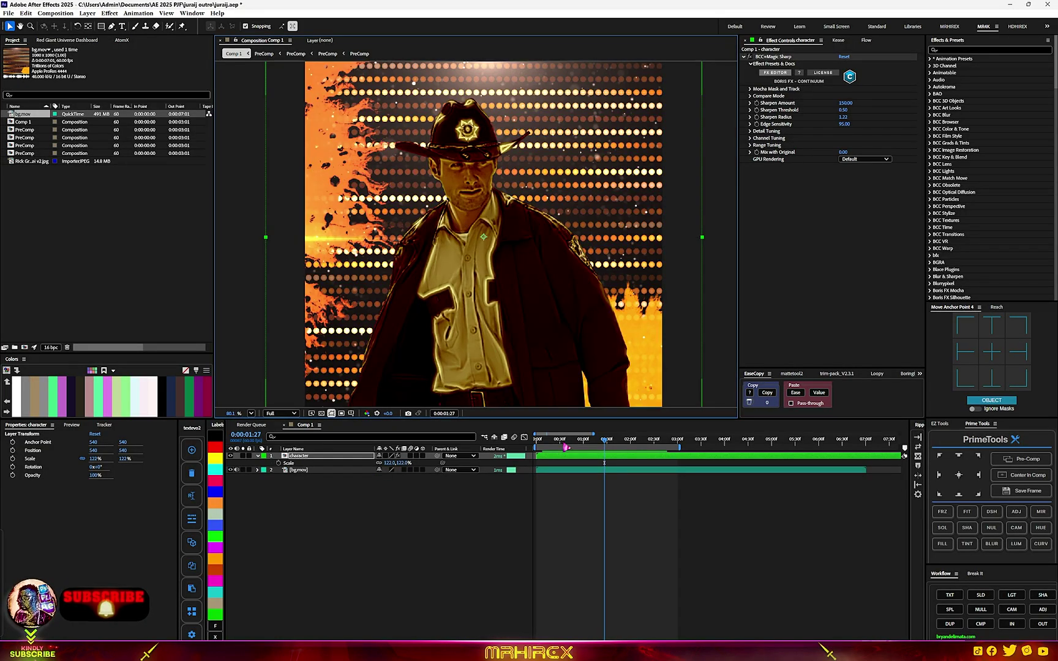
left_click(604, 463)
key("space")
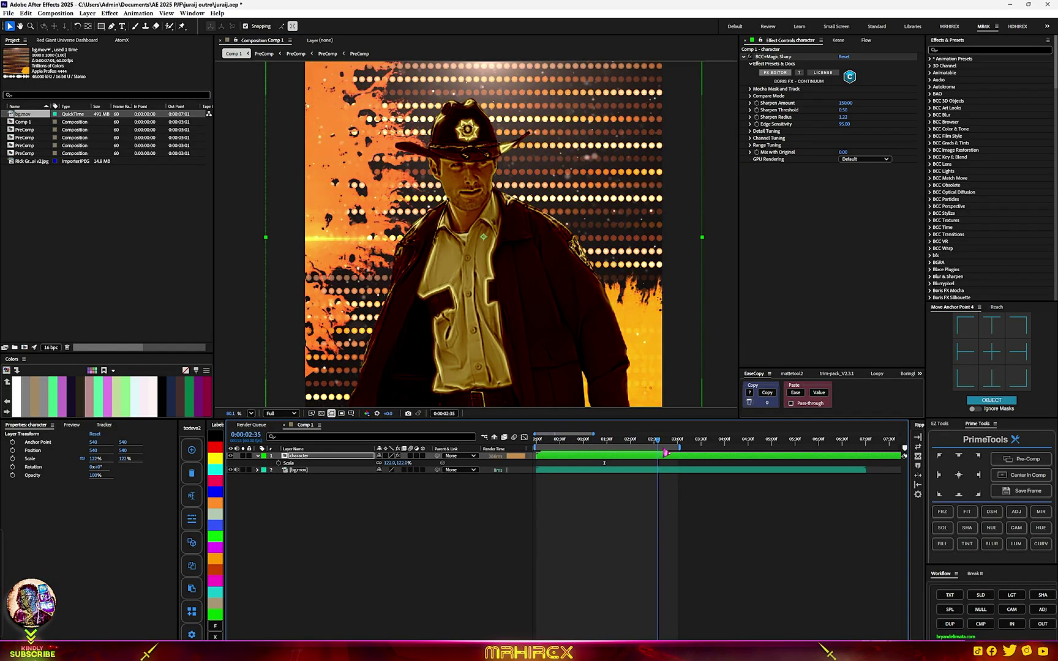
left_click_drag(677, 440, 572, 439)
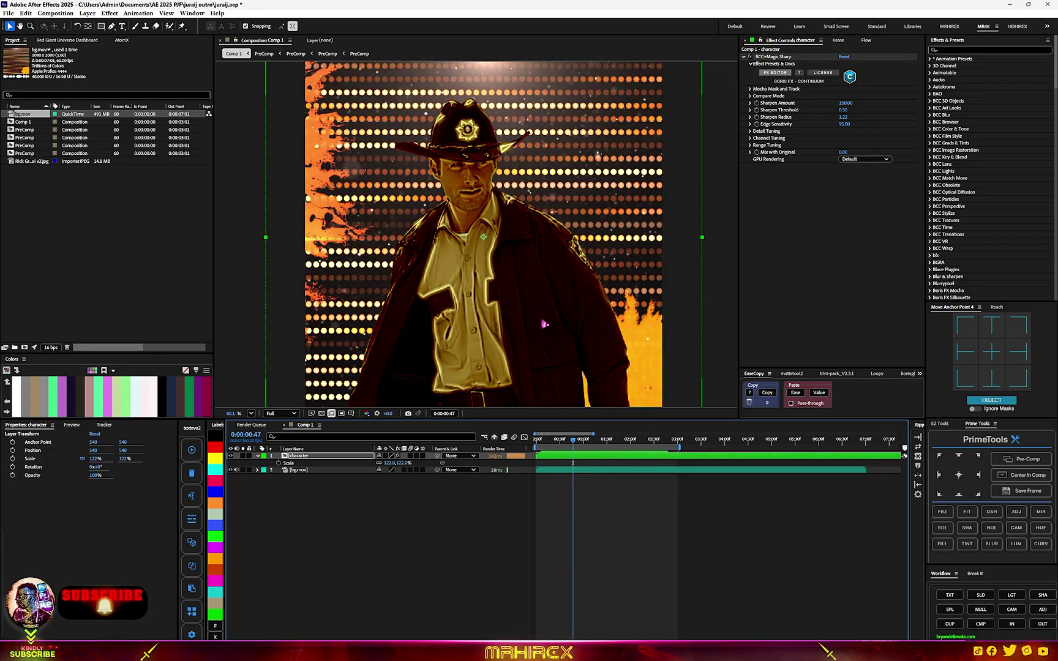
scroll(549, 277, "down", 2)
scroll(483, 225, "up", 3)
scroll(387, 317, "up", 1)
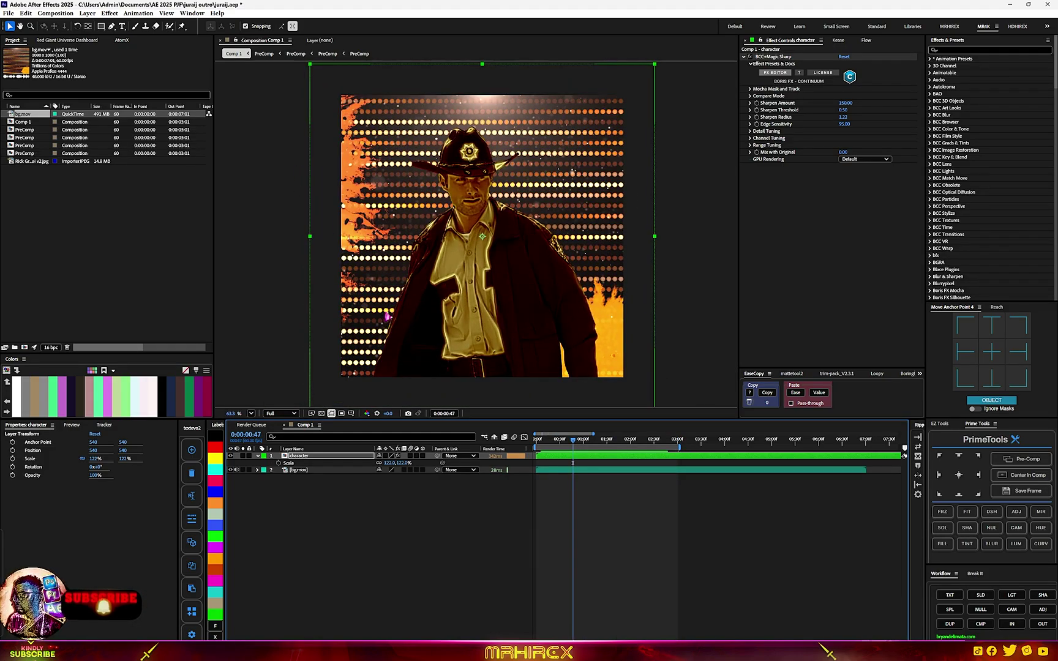
scroll(400, 312, "down", 2)
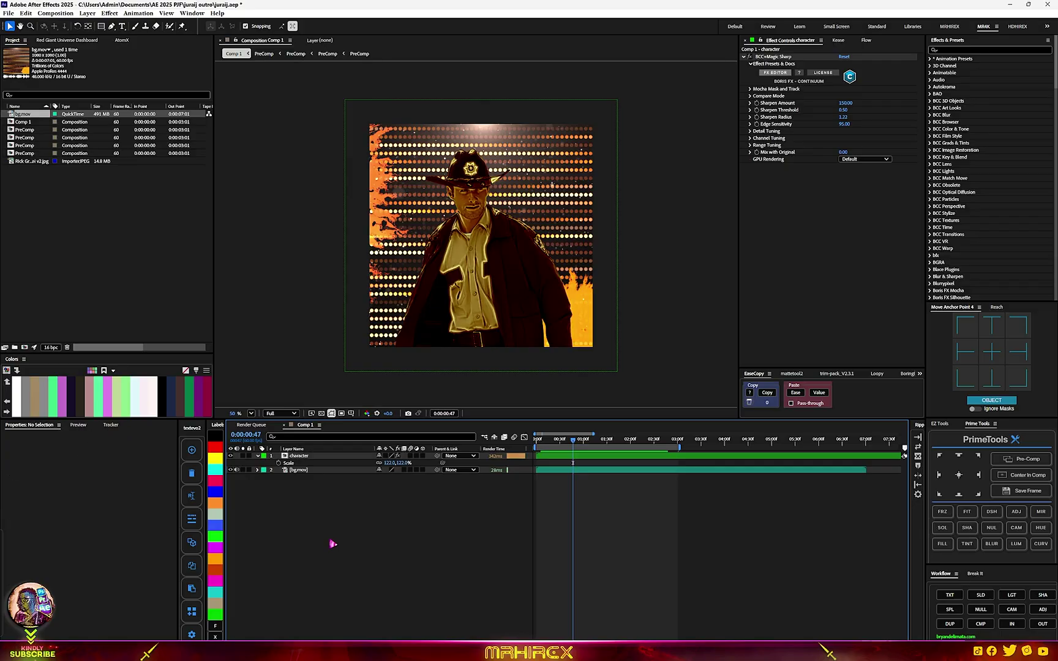
Add the text MRHIREX over the character's torso and duplicate its text layer
left_click(950, 595)
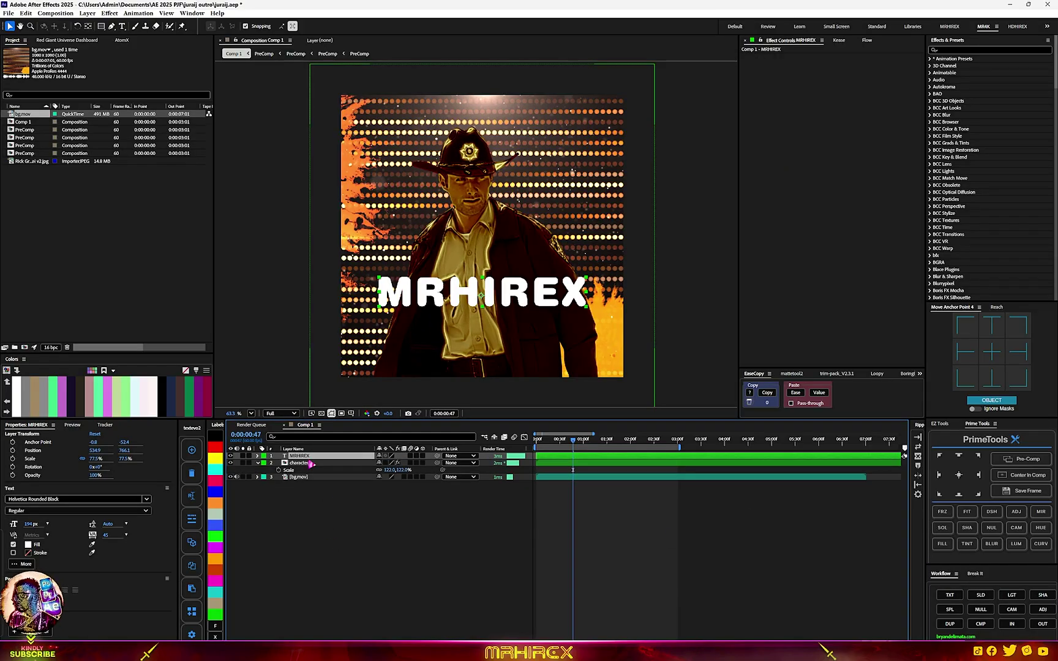
key("ctrl+d")
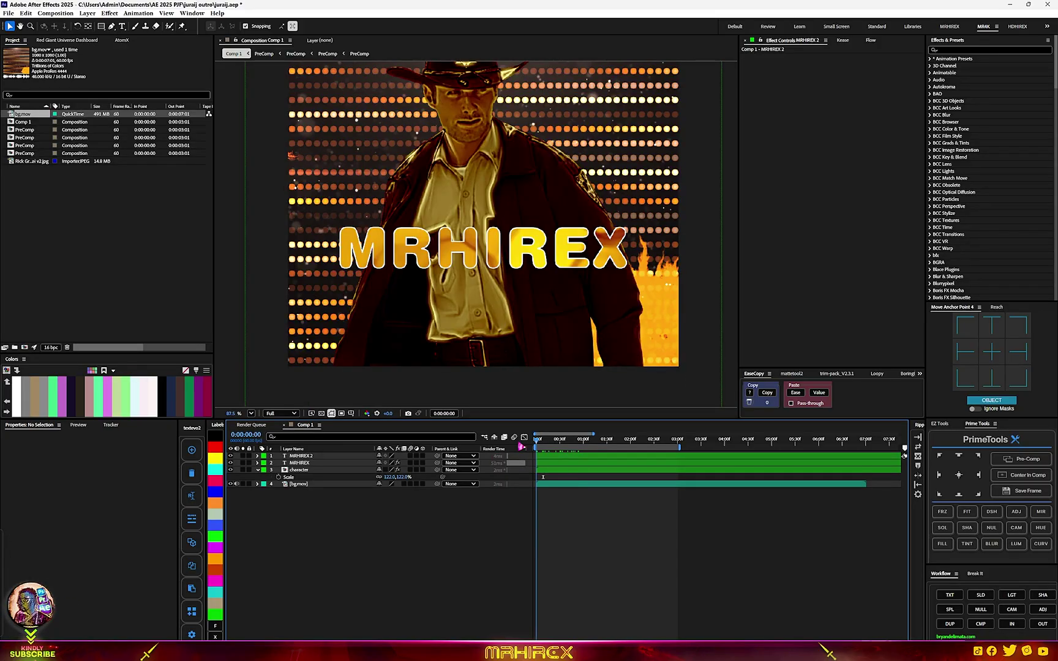
scroll(475, 236, "up", 4)
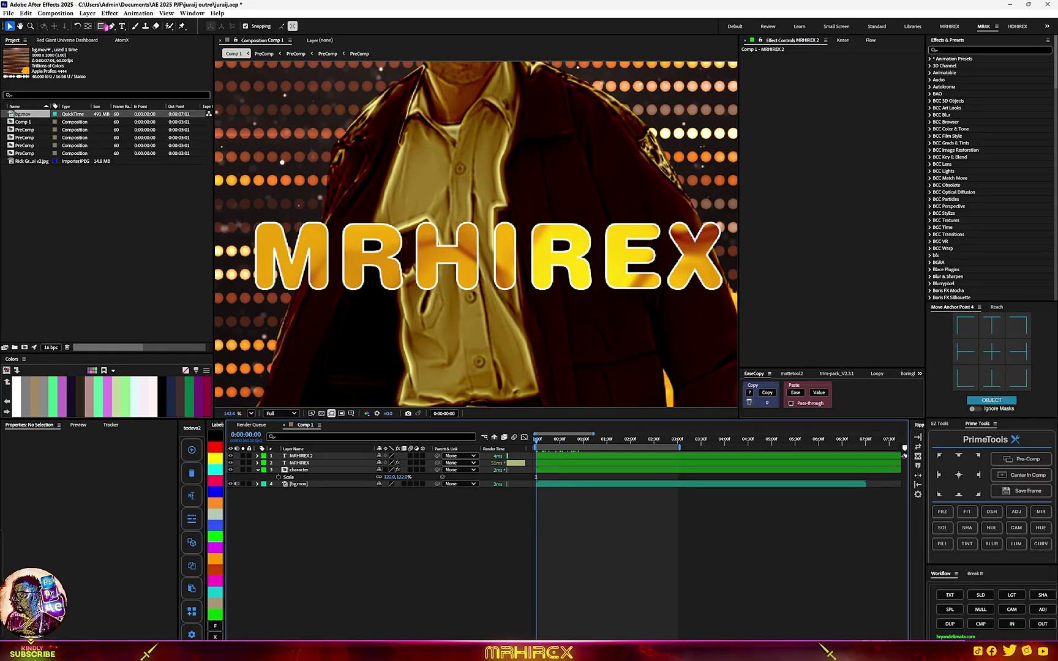
Draw a rectangle frame about 832 by 155 px around the MRHIREX text and set its corner roundness to 40
left_click(103, 26)
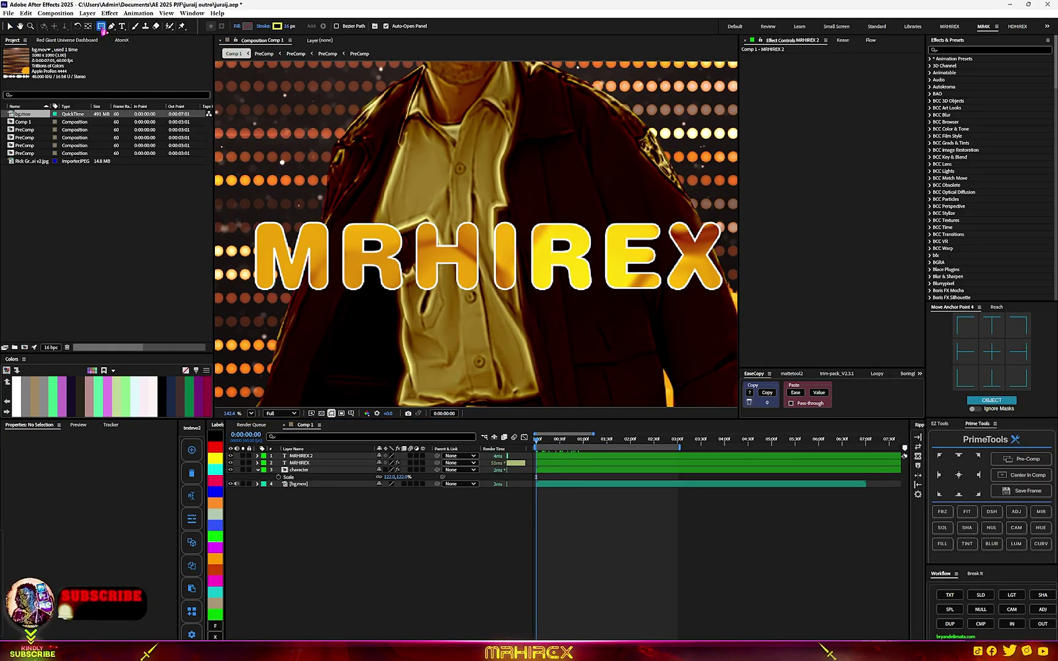
scroll(392, 274, "down", 2)
left_click_drag(314, 217, 659, 282)
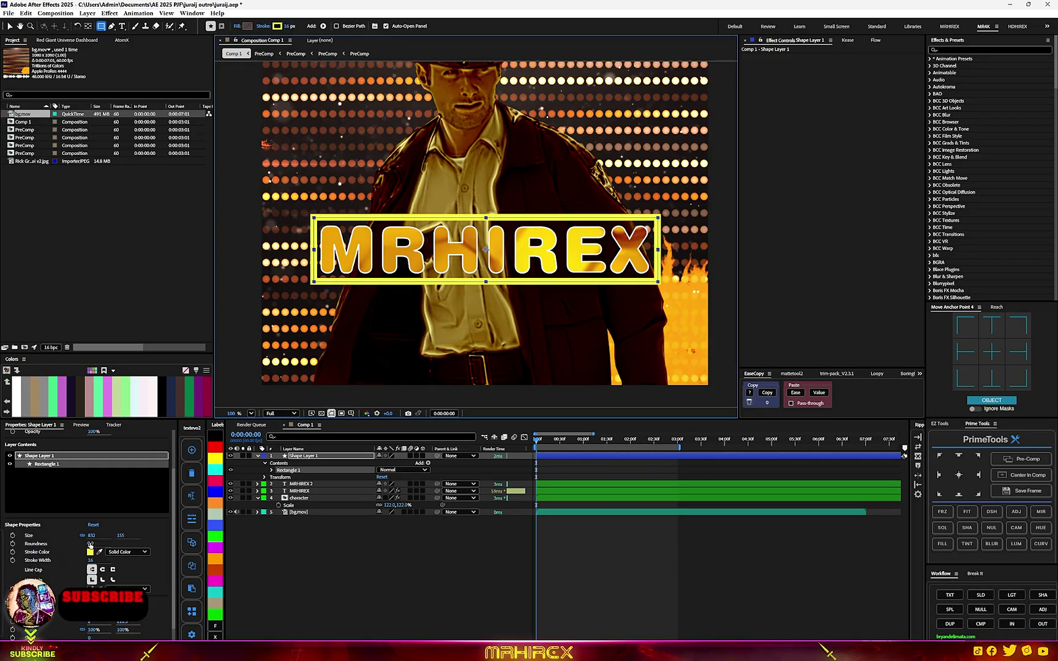
left_click_drag(90, 543, 107, 544)
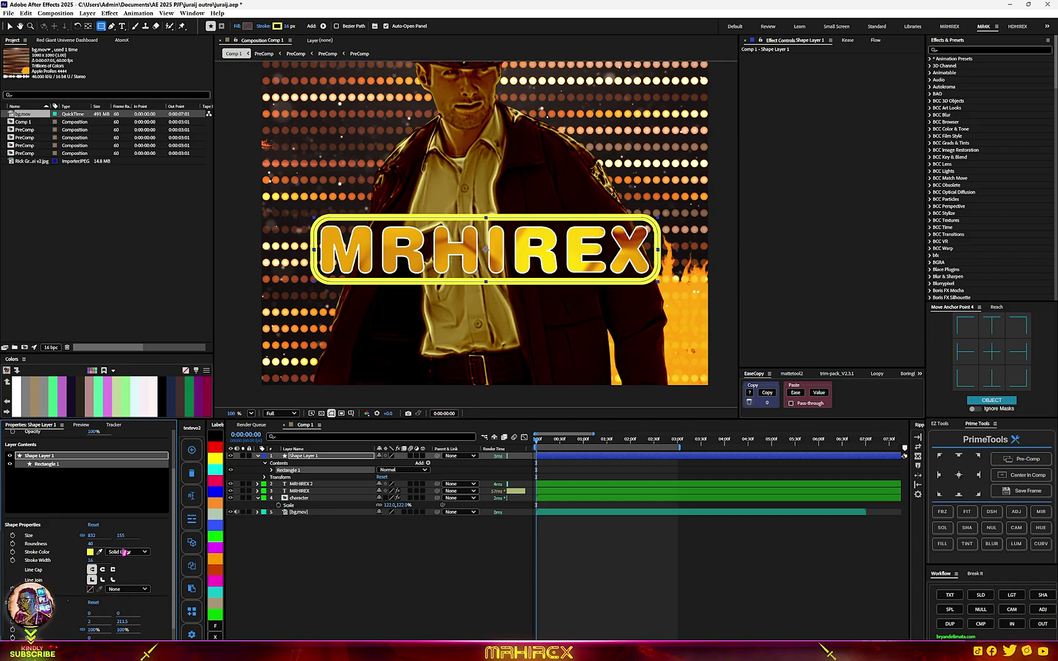
left_click(288, 584)
scroll(484, 185, "up", 3)
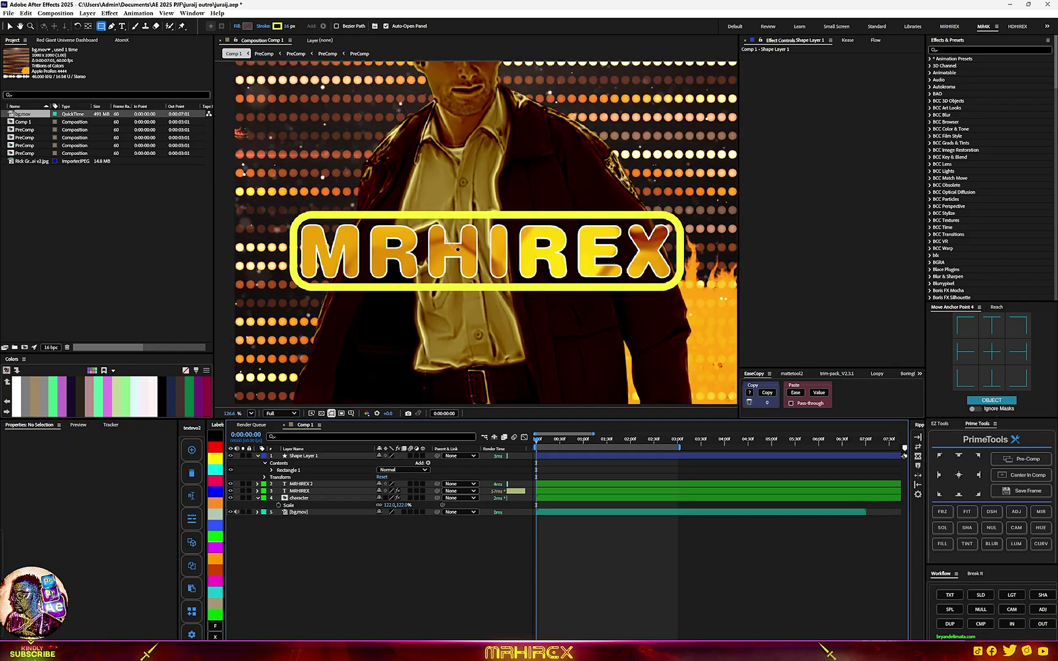
scroll(369, 247, "down", 2)
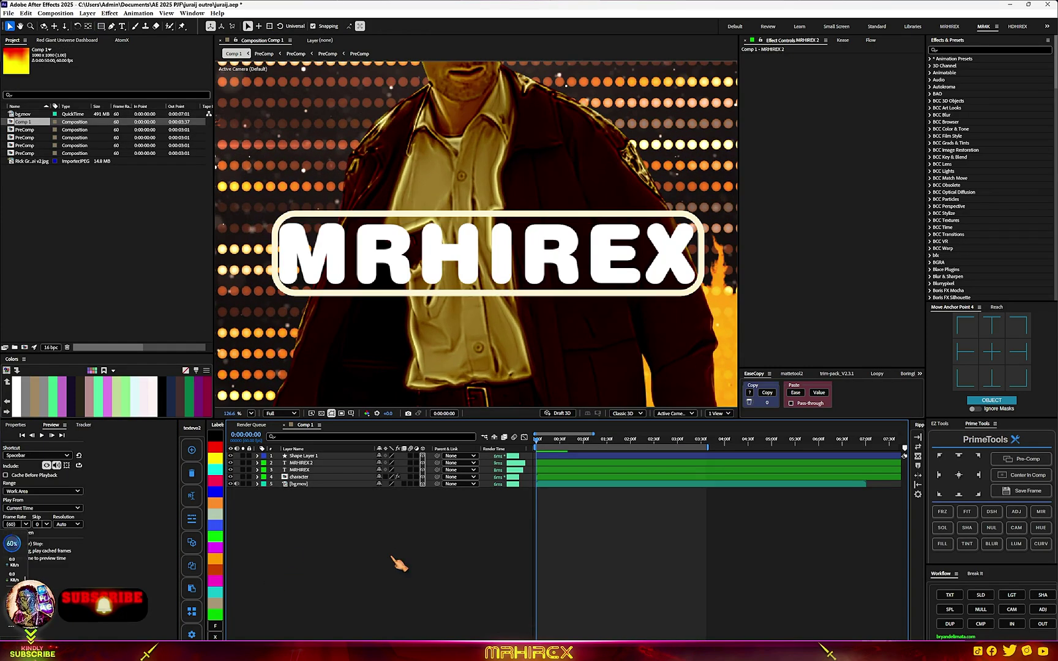
Pre-compose the MRHIREX and MRHIREX 2 layers together
left_click_drag(392, 559, 310, 456)
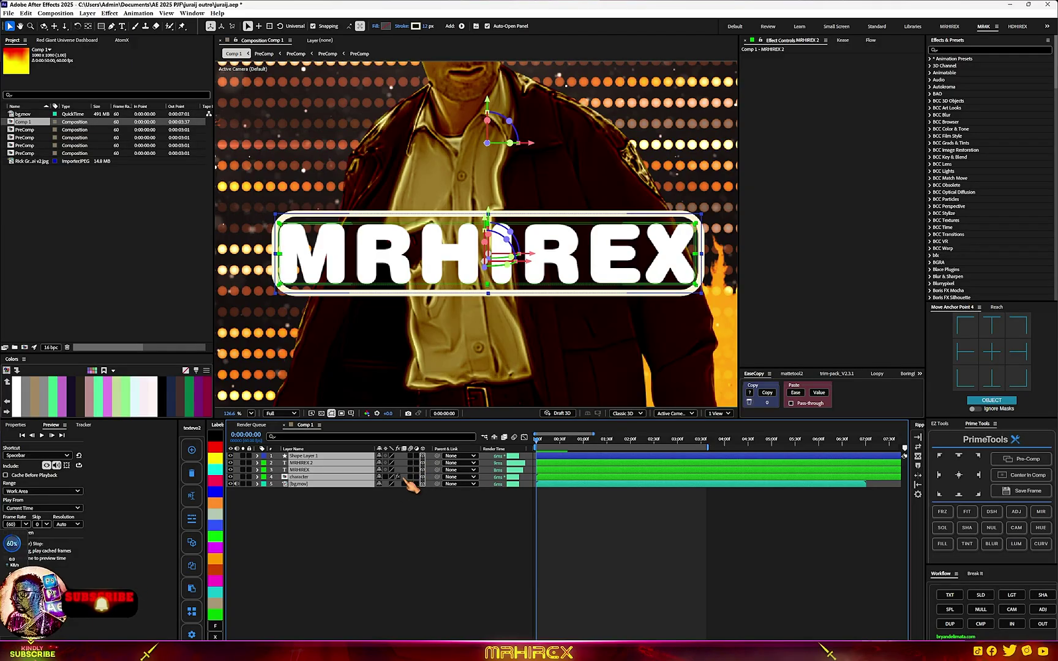
left_click(363, 503)
left_click(316, 477)
left_click(314, 470)
left_click(315, 463, "shift")
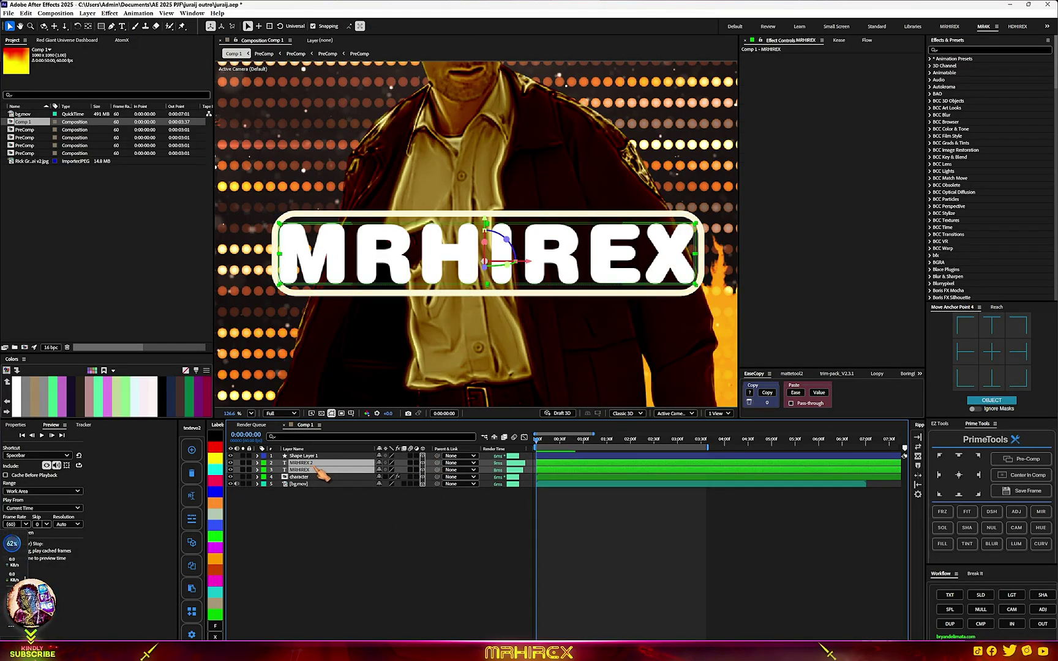
left_click(983, 626)
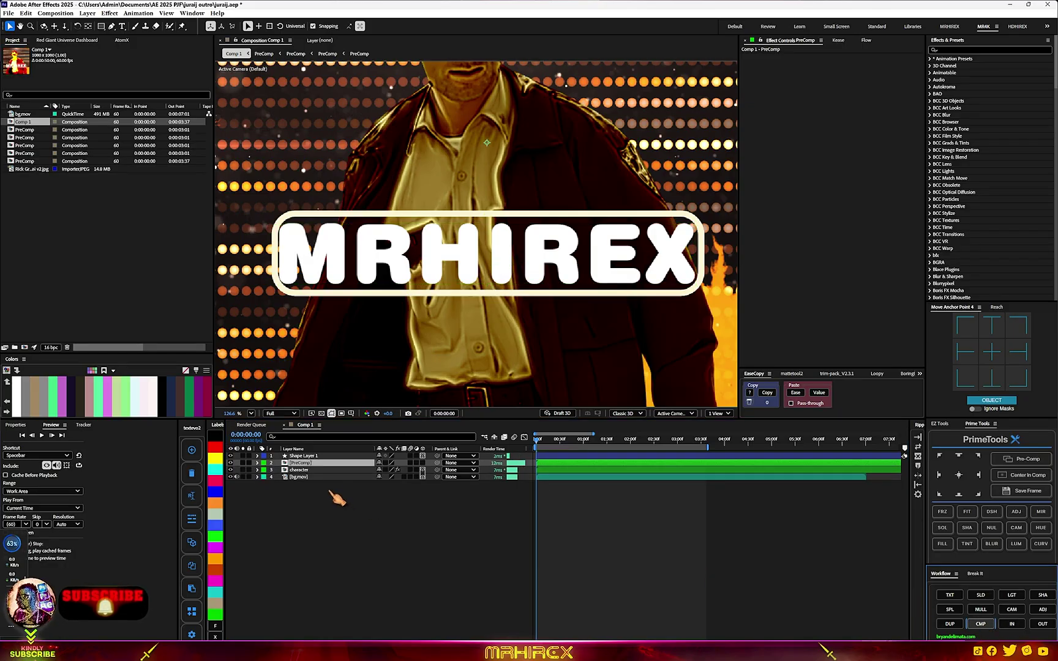
Rename the new pre-composed layer as text and make it a 3D layer
right_click(330, 464)
left_click(360, 442)
type("text")
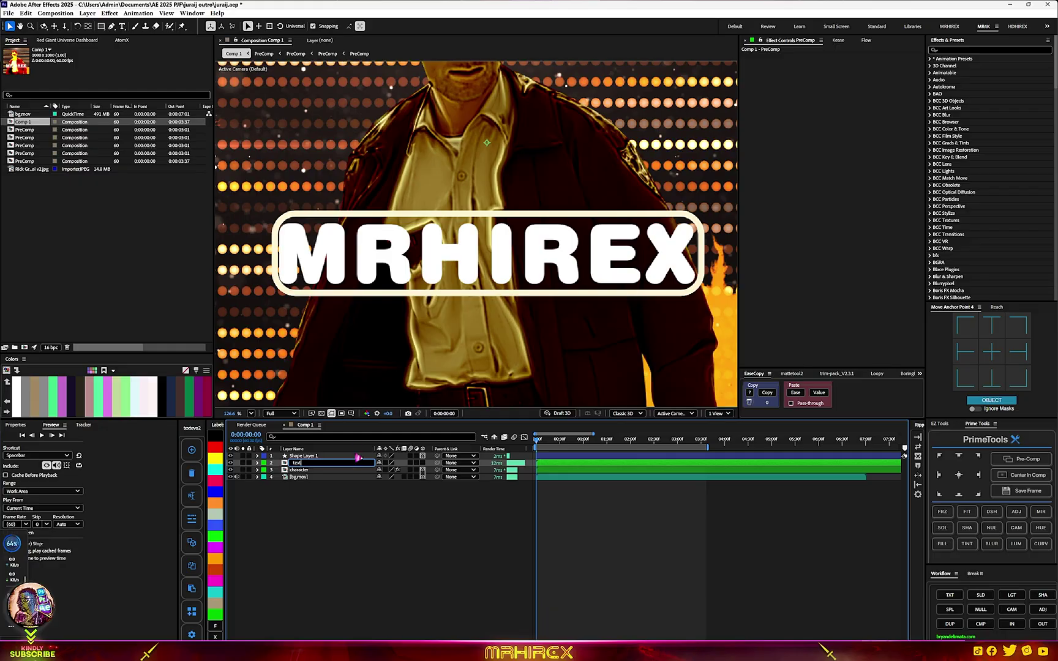
left_click(347, 491)
left_click(328, 465)
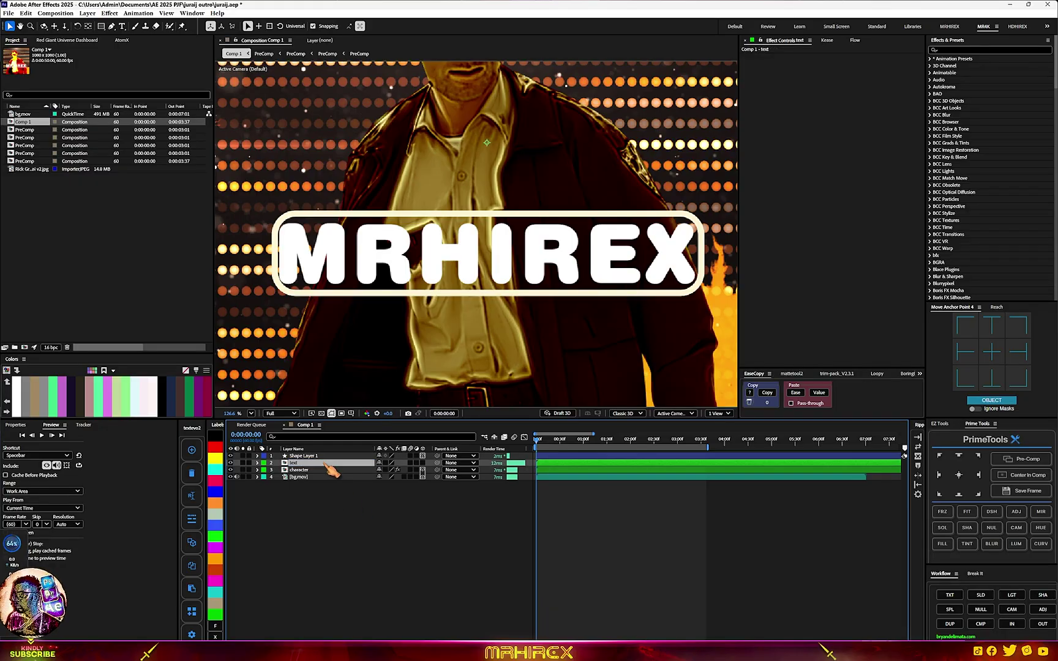
left_click(422, 463)
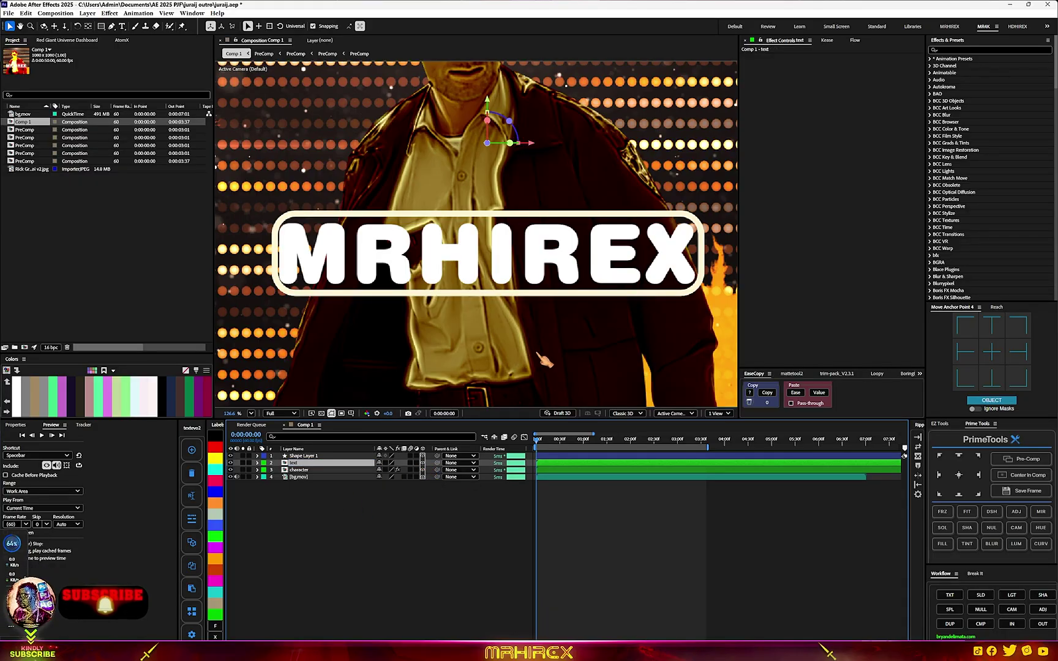
Add a one-node camera with the 35mm preset and place it at the top of the layer stack
right_click(405, 549)
mouse_move(471, 442)
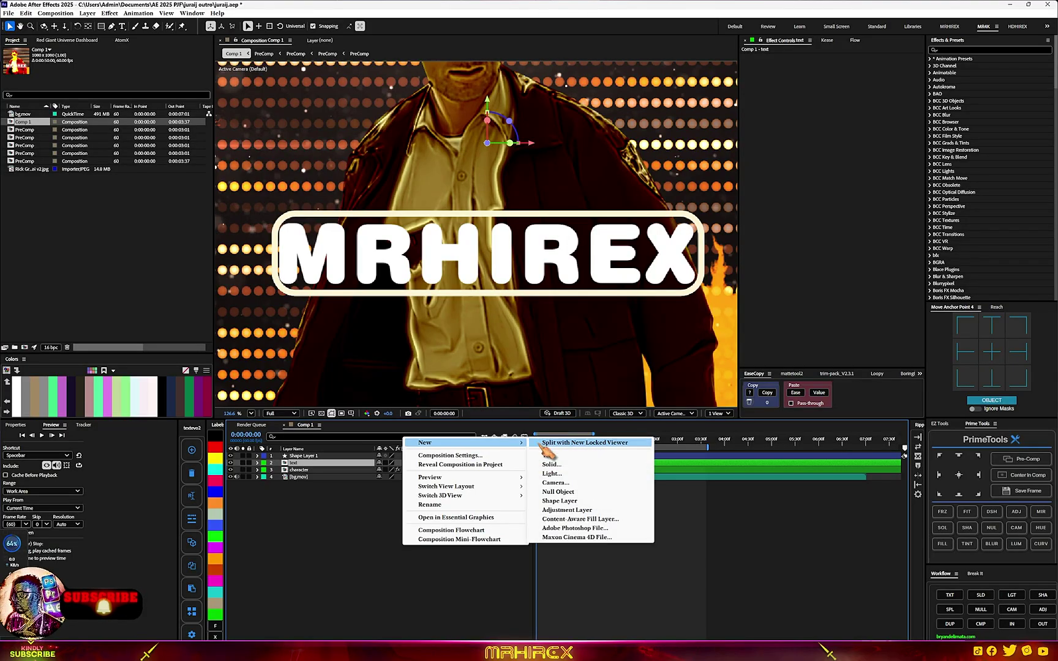
left_click(558, 483)
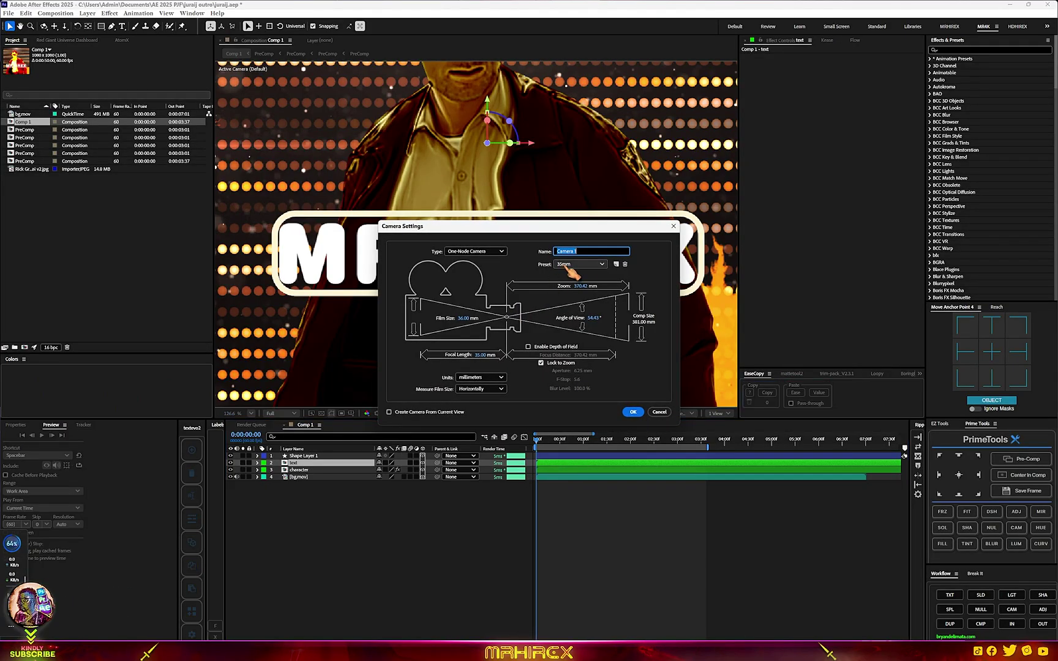
left_click(633, 412)
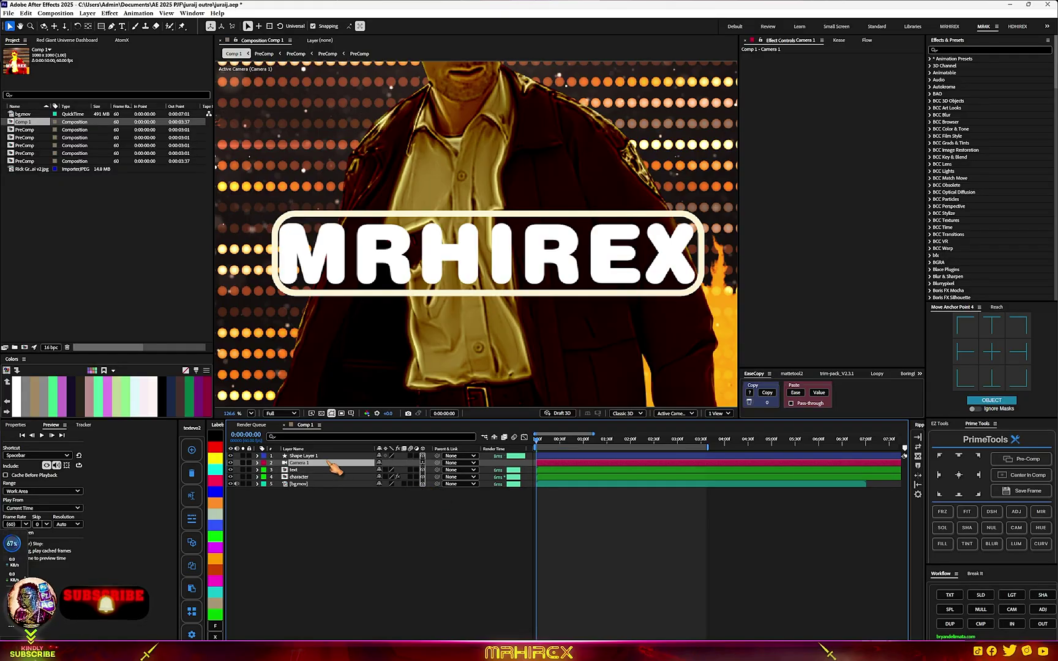
left_click_drag(315, 463, 312, 454)
Enable motion blur on the Shape Layer 1, text, character and bg.mov layers
left_click_drag(411, 533, 359, 452)
left_click(411, 463)
left_click(411, 463)
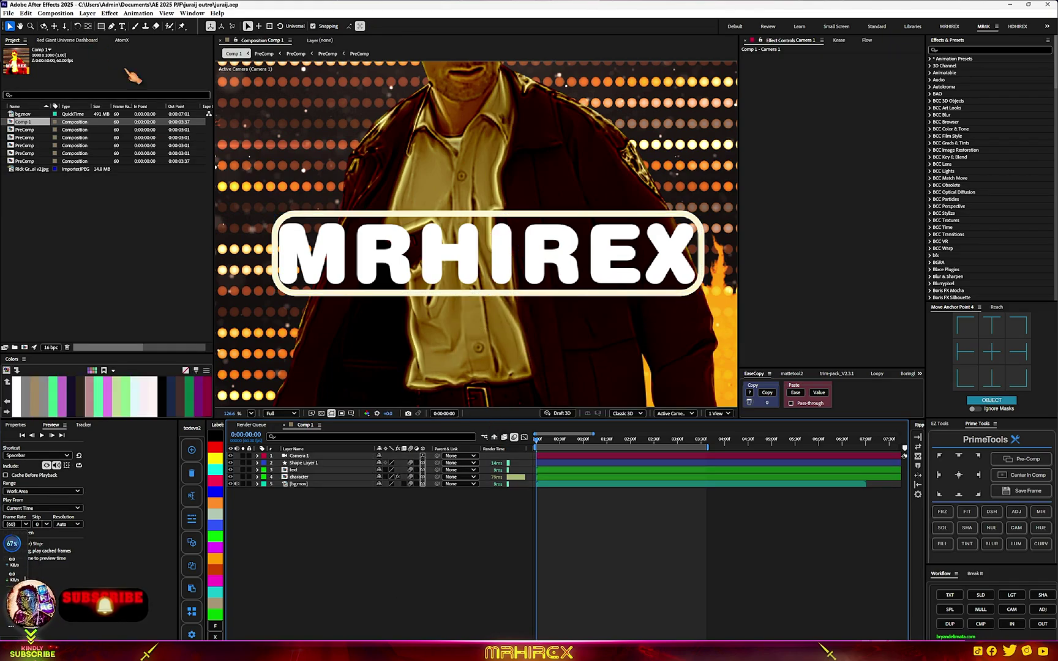
Keyframe all of Camera 1's position, orientation and rotation properties and shift those keyframes to about 2 seconds
key("comma")
key("comma")
key("comma")
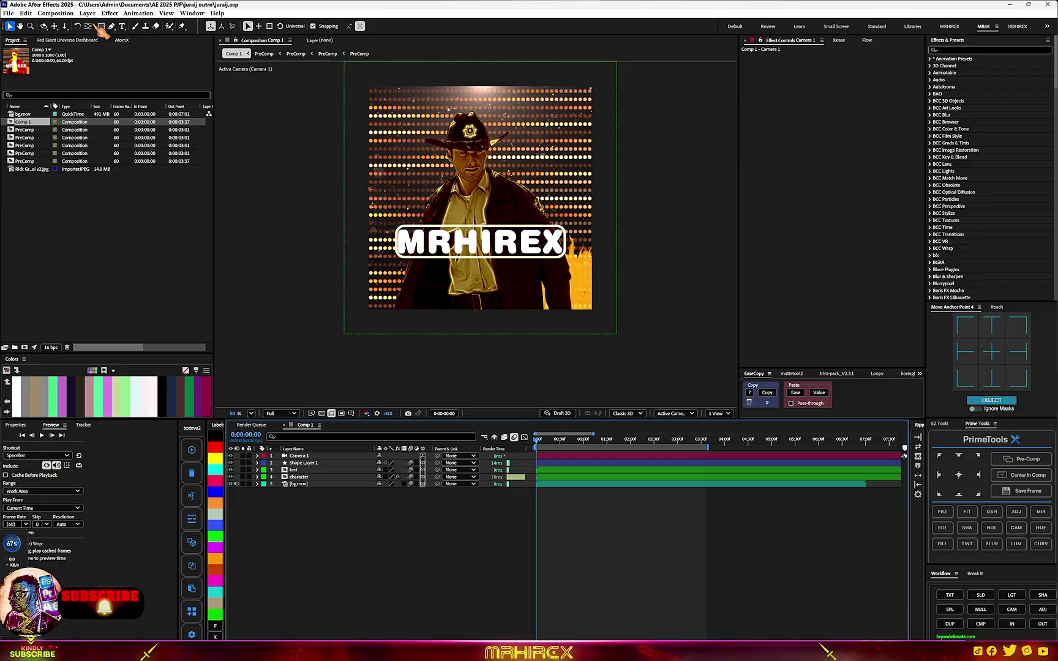
left_click(257, 455)
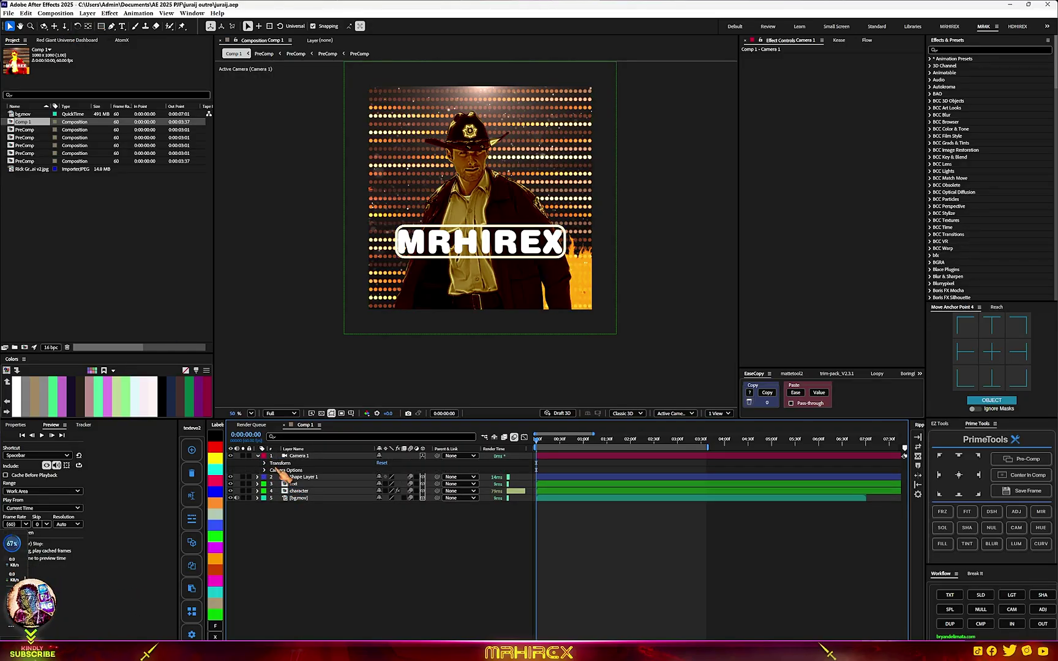
left_click(265, 463)
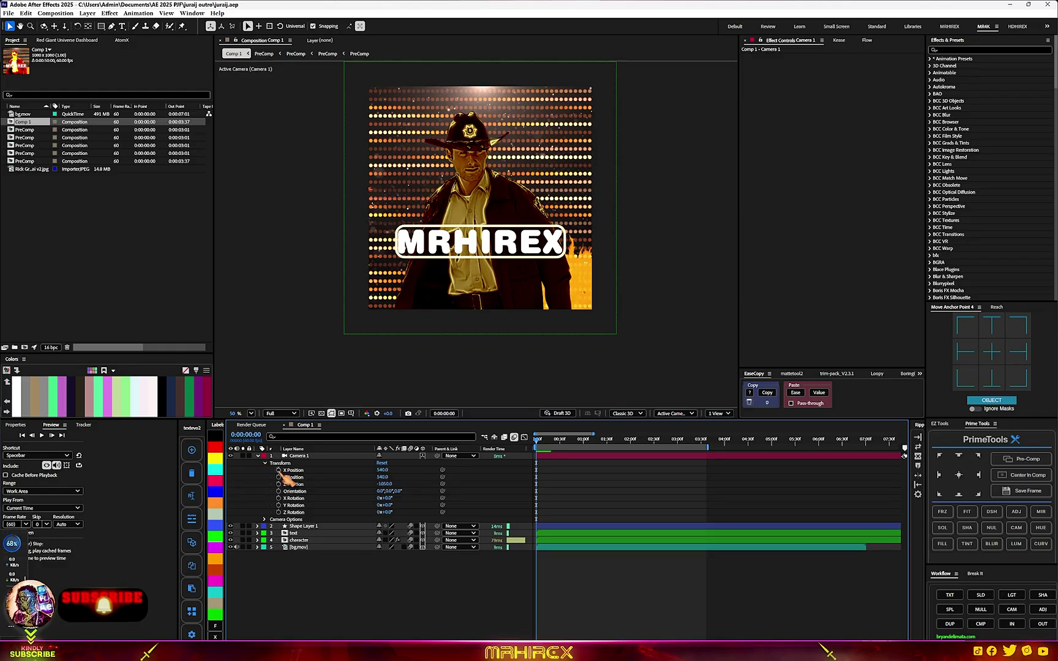
left_click_drag(279, 470, 281, 535)
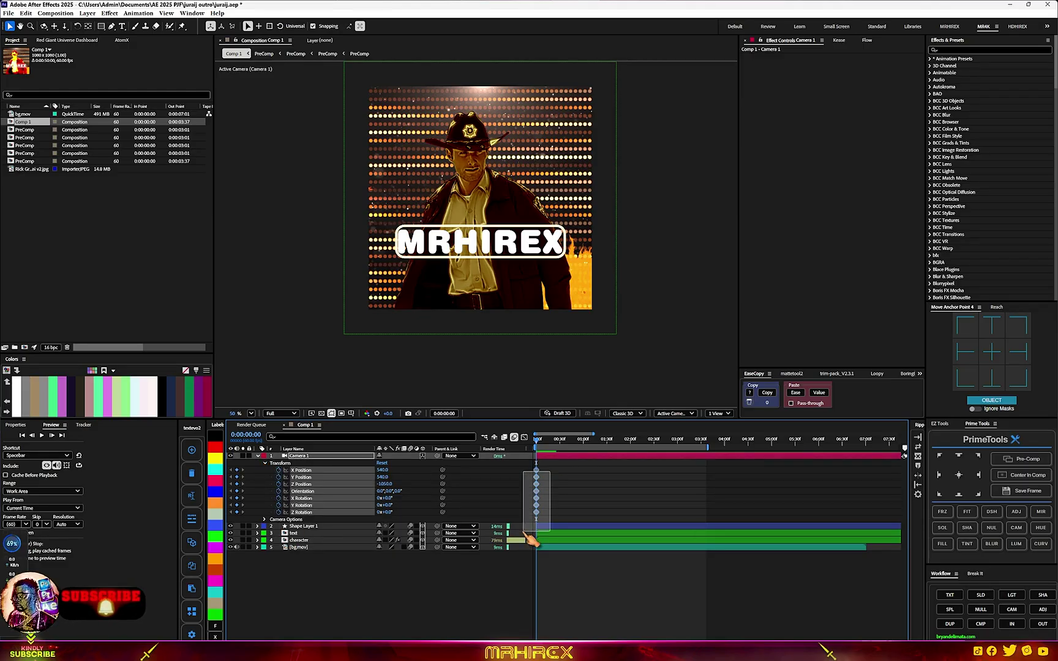
left_click_drag(537, 512, 632, 512)
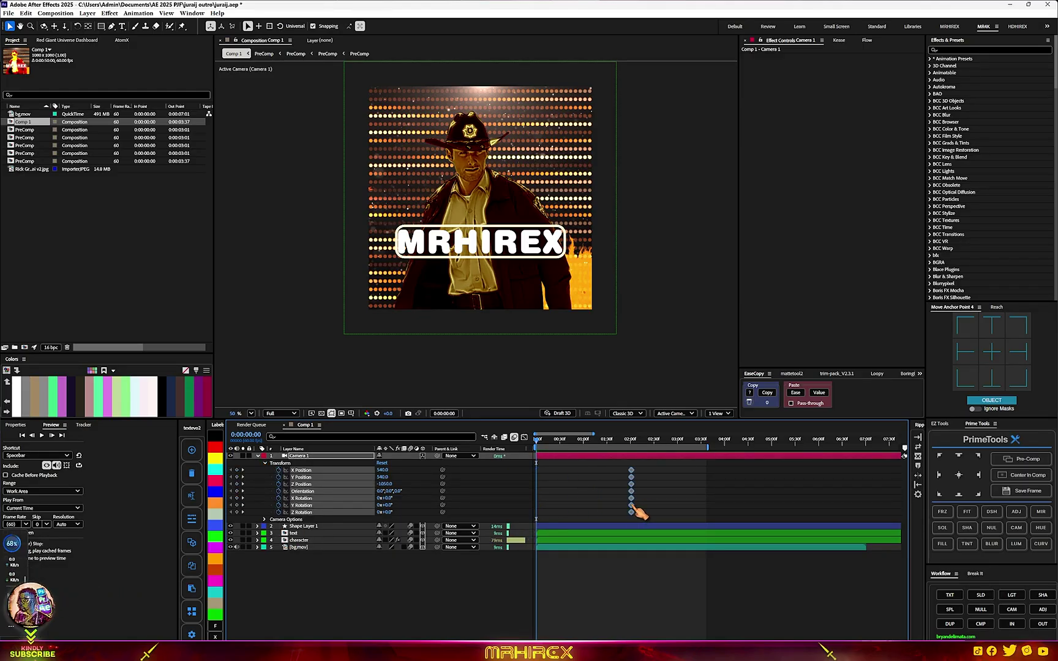
Dolly Camera 1 in close to the sheriff at the start of the comp and ease its position keyframes
left_click(65, 26)
left_click_drag(480, 180, 489, 128)
left_click(640, 470)
left_click_drag(638, 463, 526, 485)
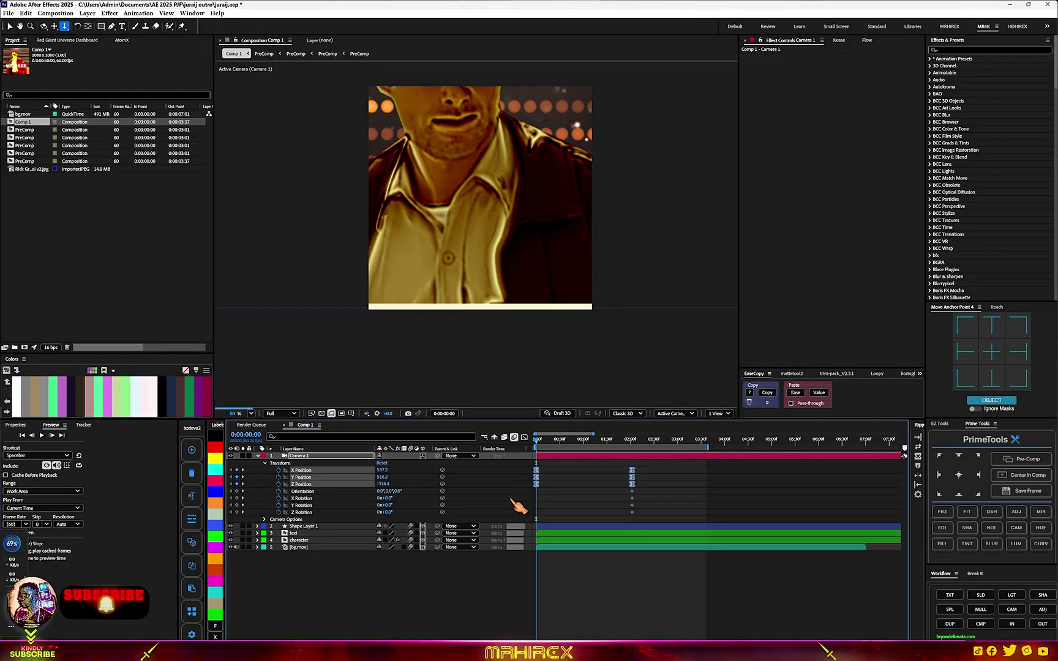
Reshape the camera's position speed curve in the graph editor by stretching the end keyframe's influence back toward the start
left_click(525, 437)
left_click(631, 469)
left_click_drag(615, 471, 514, 472)
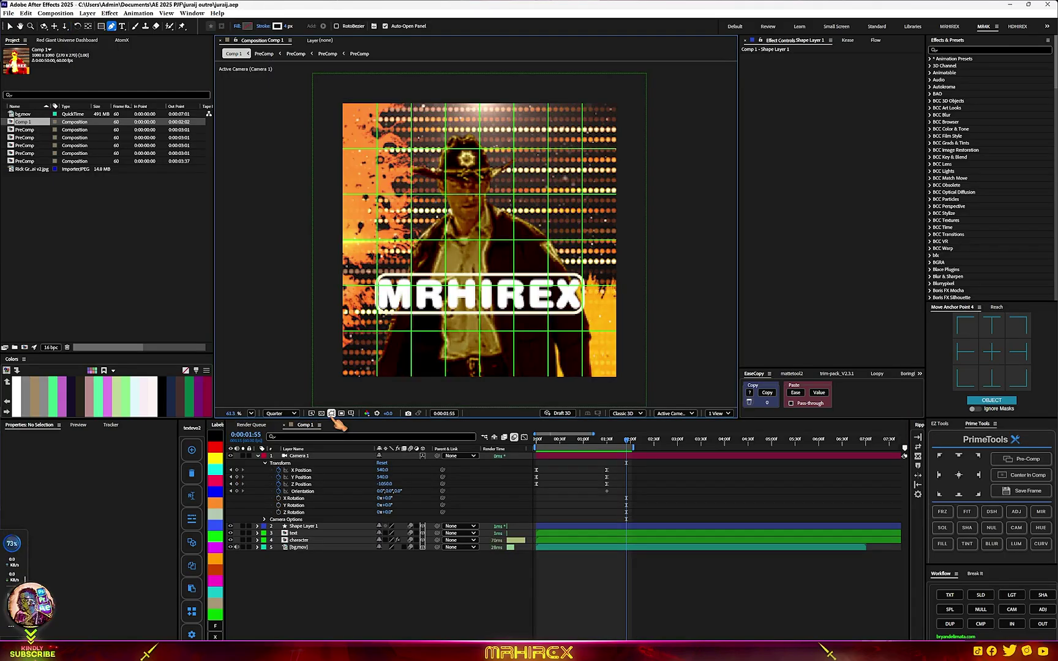
Draw a white circle about 458 px wide with a 4 px stroke around the sheriff's head and place its layer beneath character
left_click_drag(101, 25, 140, 44)
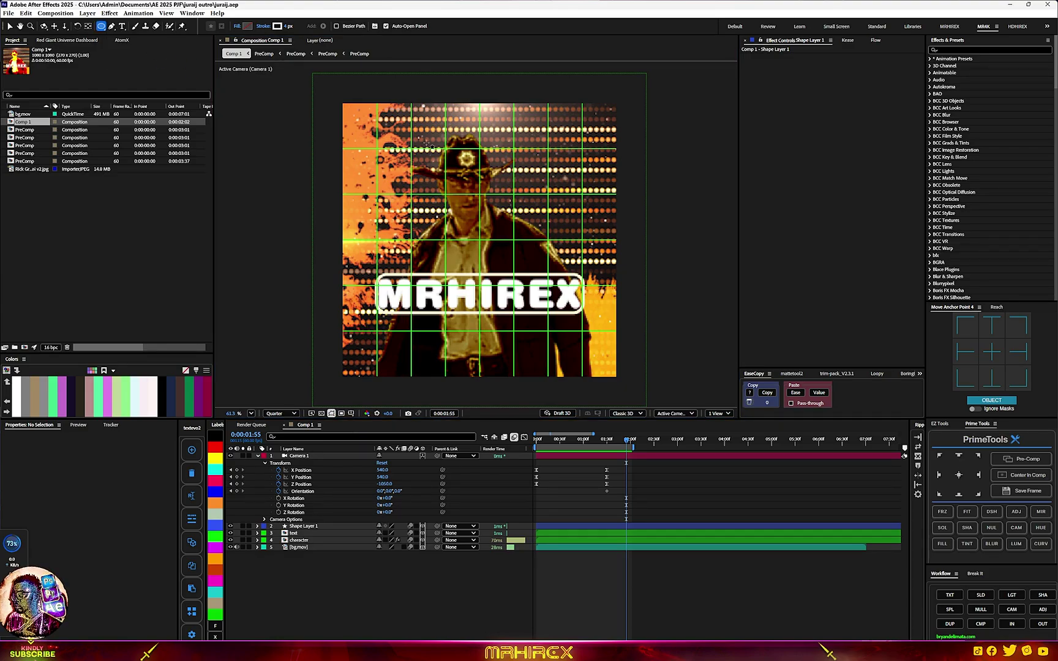
mouse_move(527, 150)
left_mouse_down()
mouse_move(409, 267)
mouse_move(406, 237)
left_mouse_up()
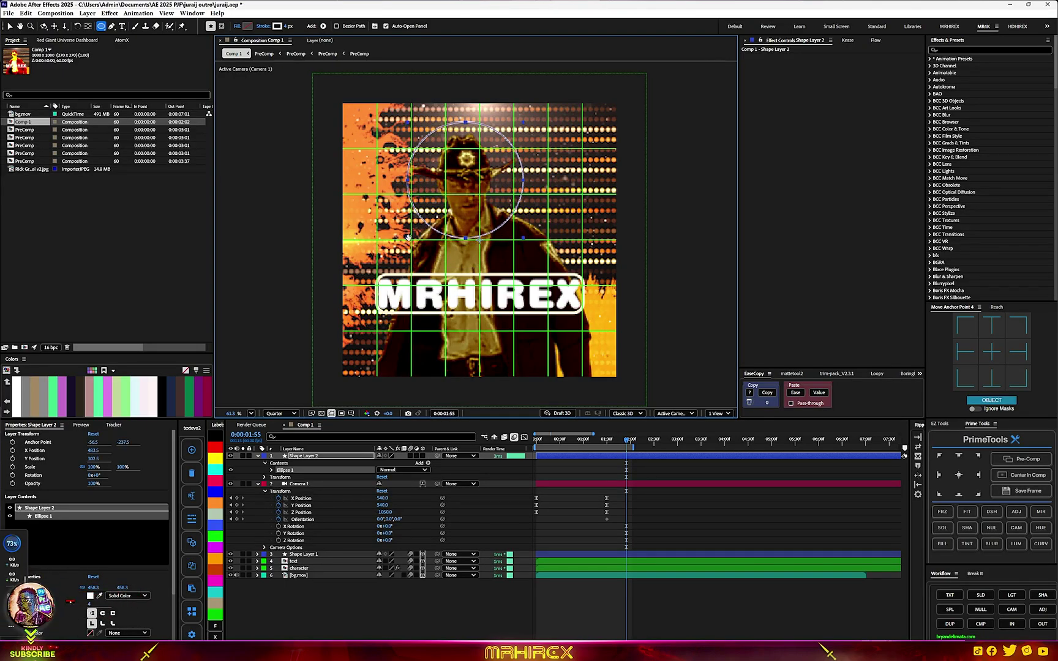
key("space")
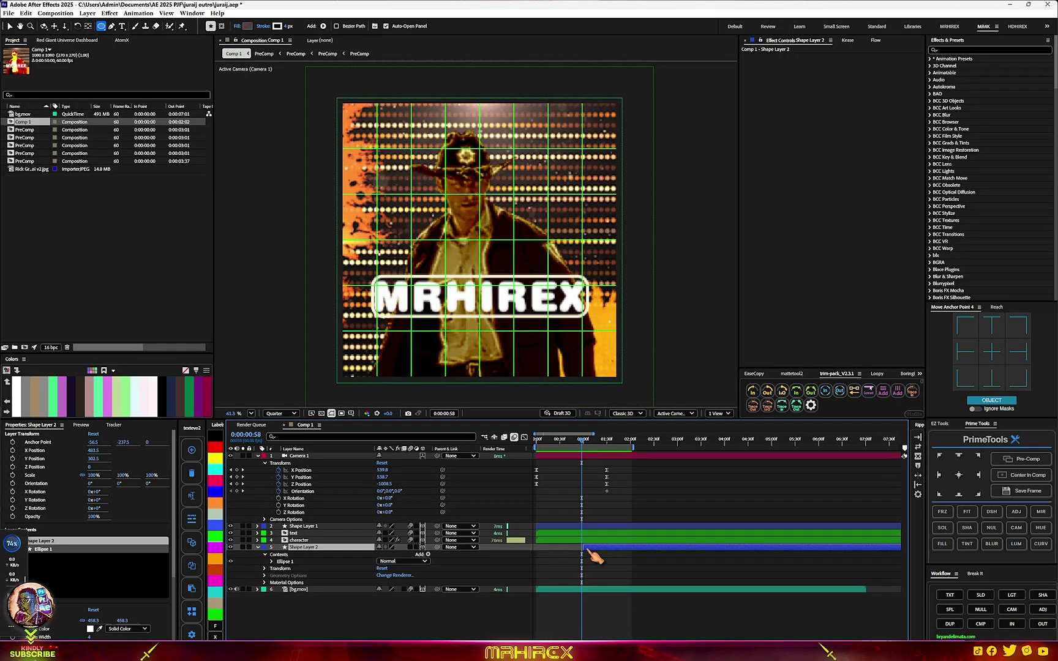
left_click(428, 555)
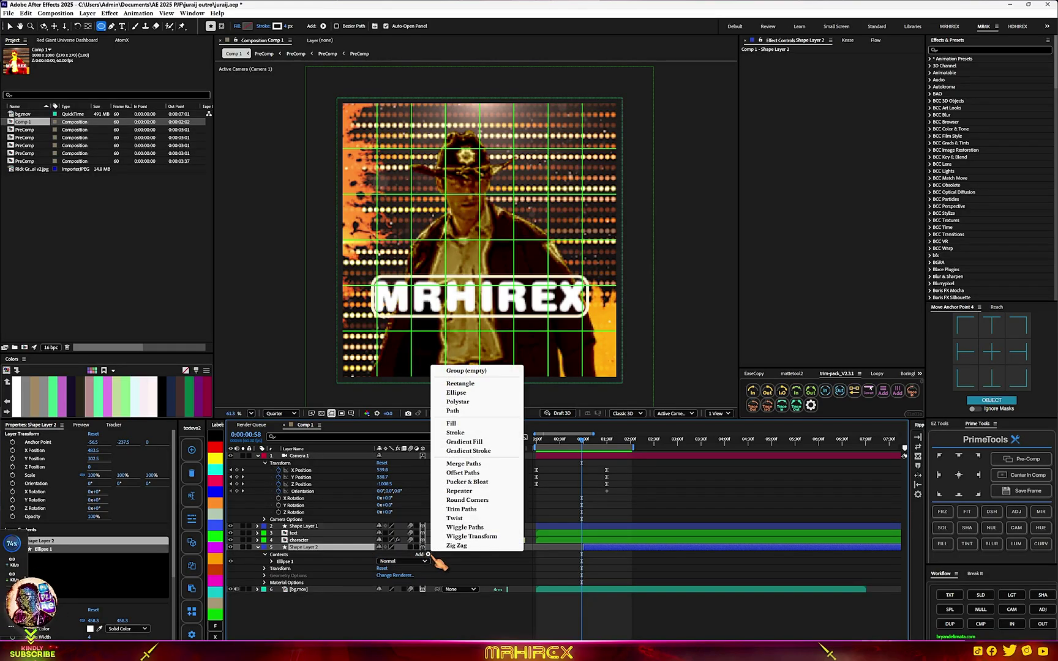
left_click(481, 568)
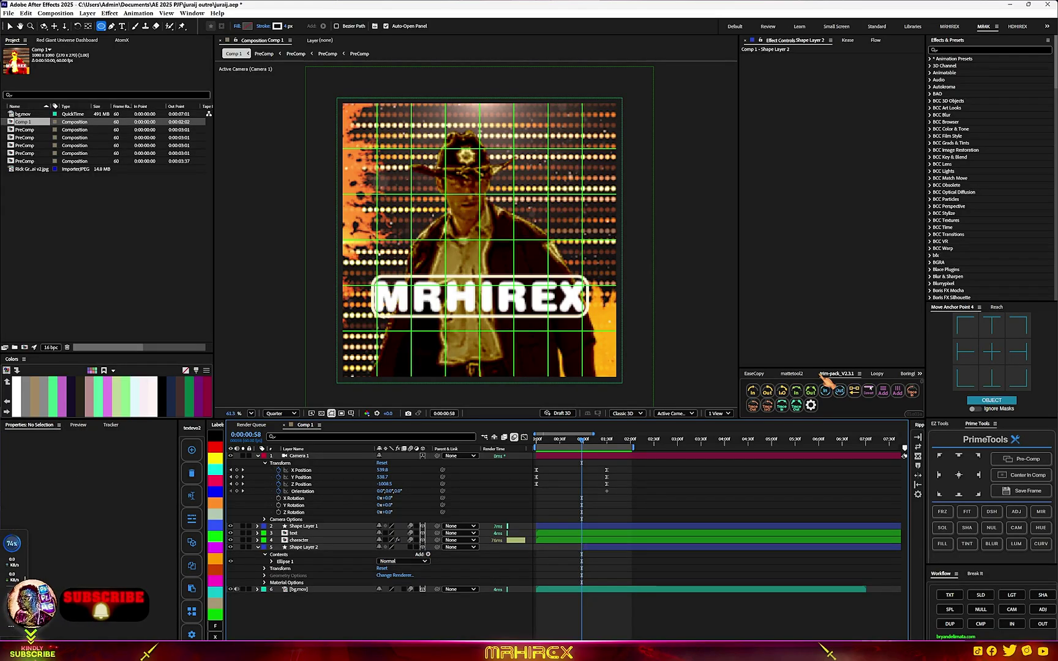
Start the head circle's layer at about 0:58 and add an in-and-out trim path animation to it
left_click(603, 547)
left_click(827, 392)
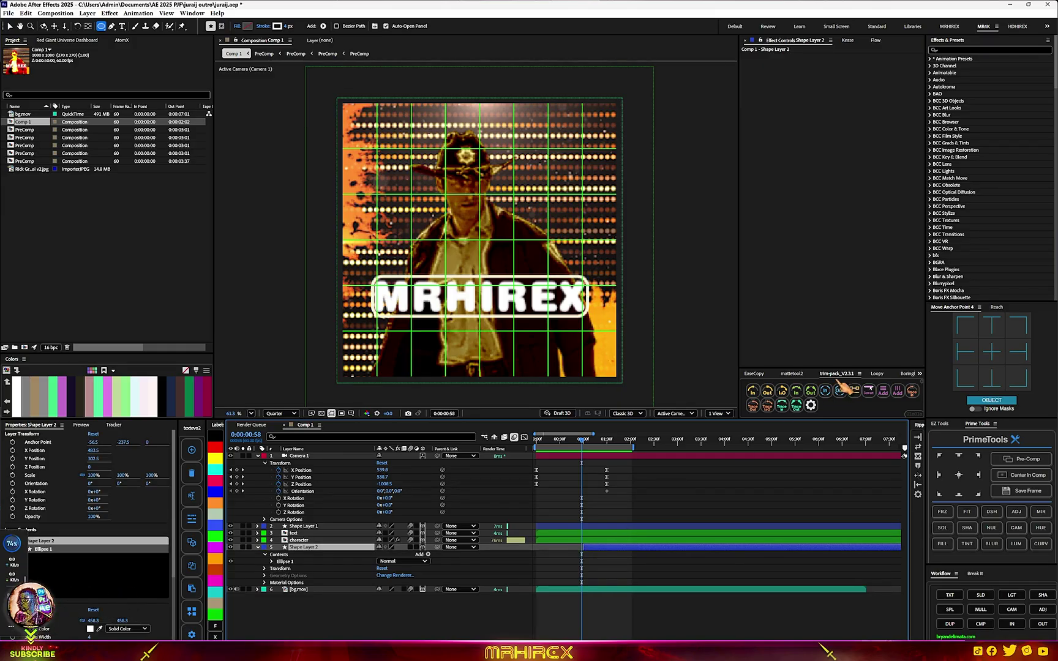
left_click(787, 396)
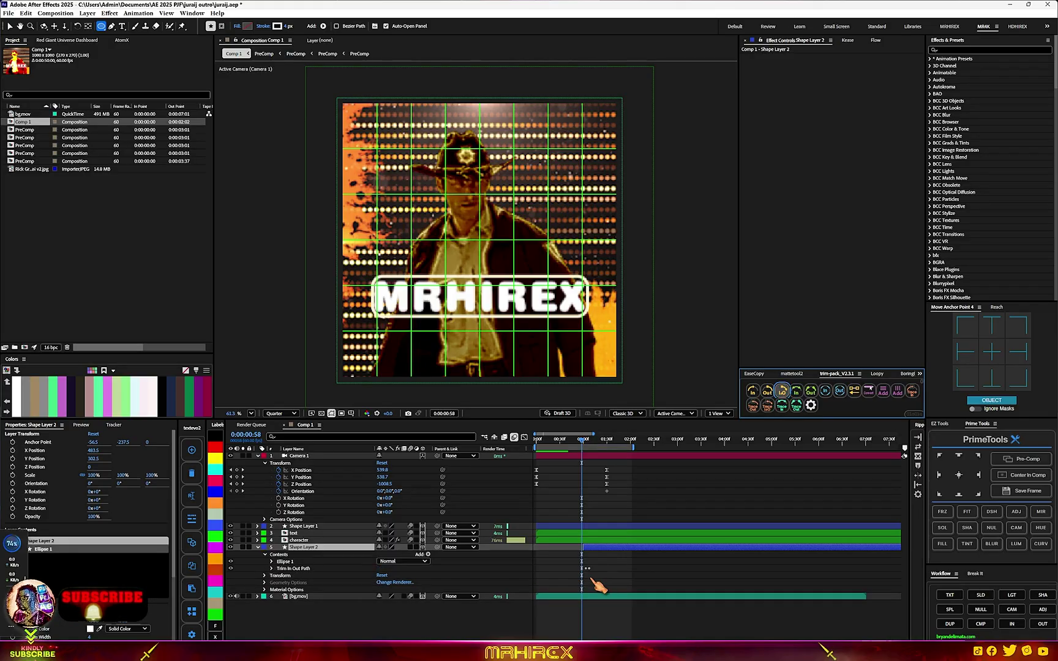
Spread the circle's trim path Start and End keyframes out to about 2:50 and preview the draw-on animation
scroll(582, 586, "up", 2)
left_click_drag(581, 440, 612, 450)
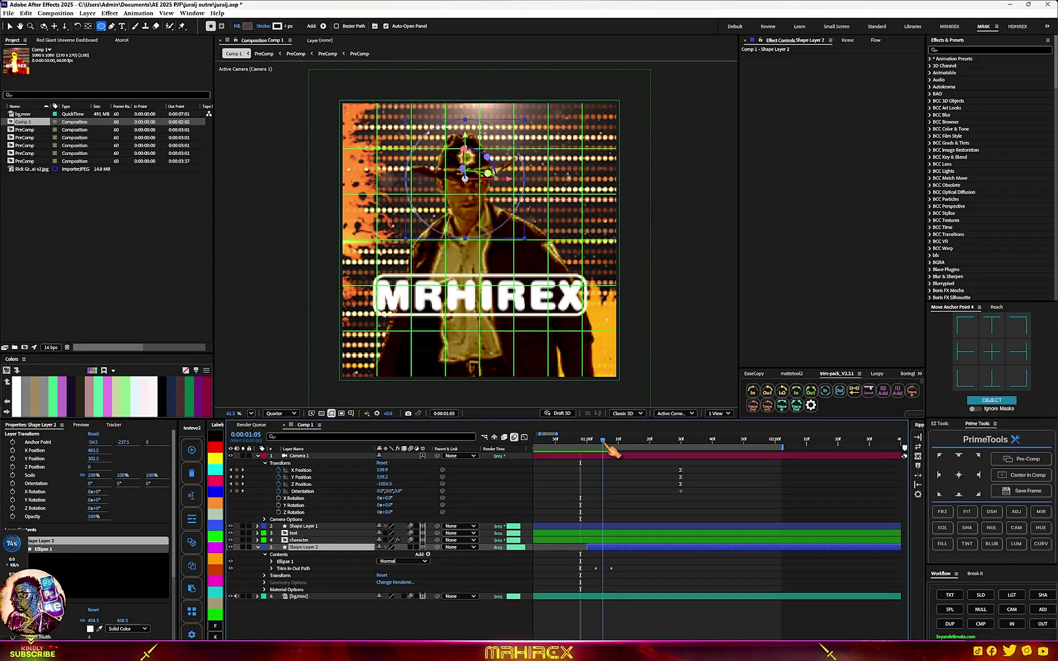
left_click(353, 414)
left_click(392, 435)
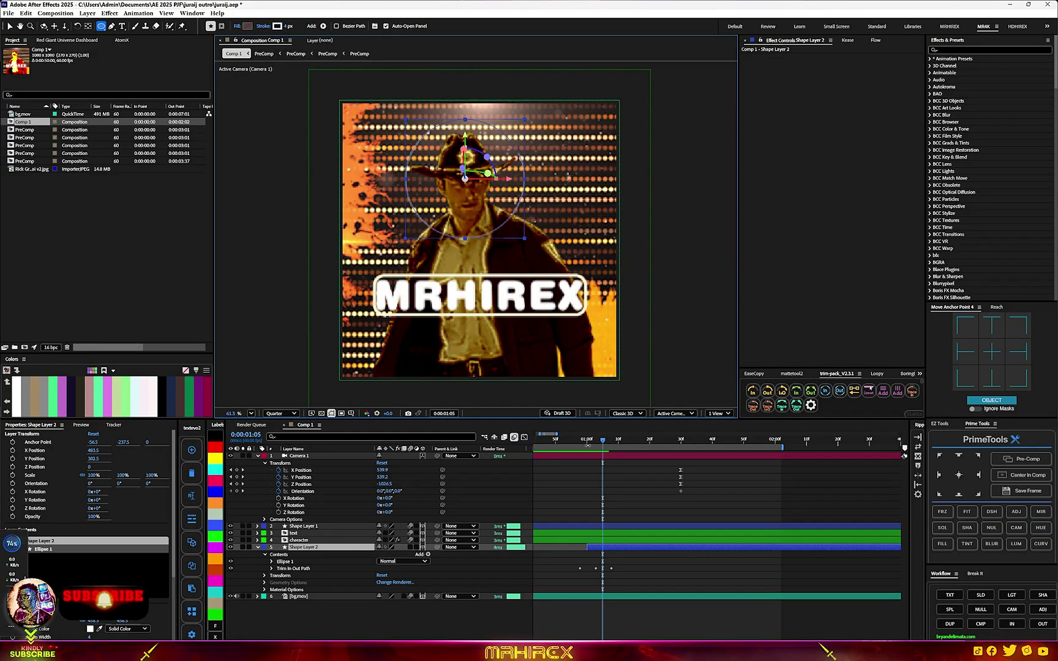
left_click_drag(612, 454, 589, 460)
key("space")
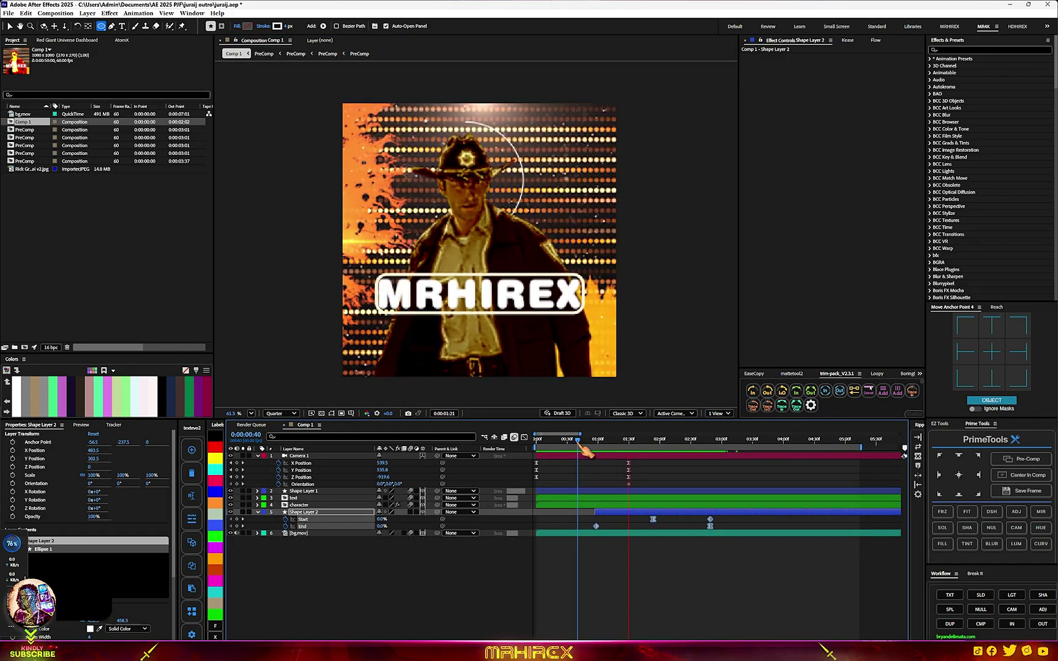
mouse_move(586, 452)
left_mouse_down()
mouse_move(715, 450)
mouse_move(693, 451)
left_mouse_up()
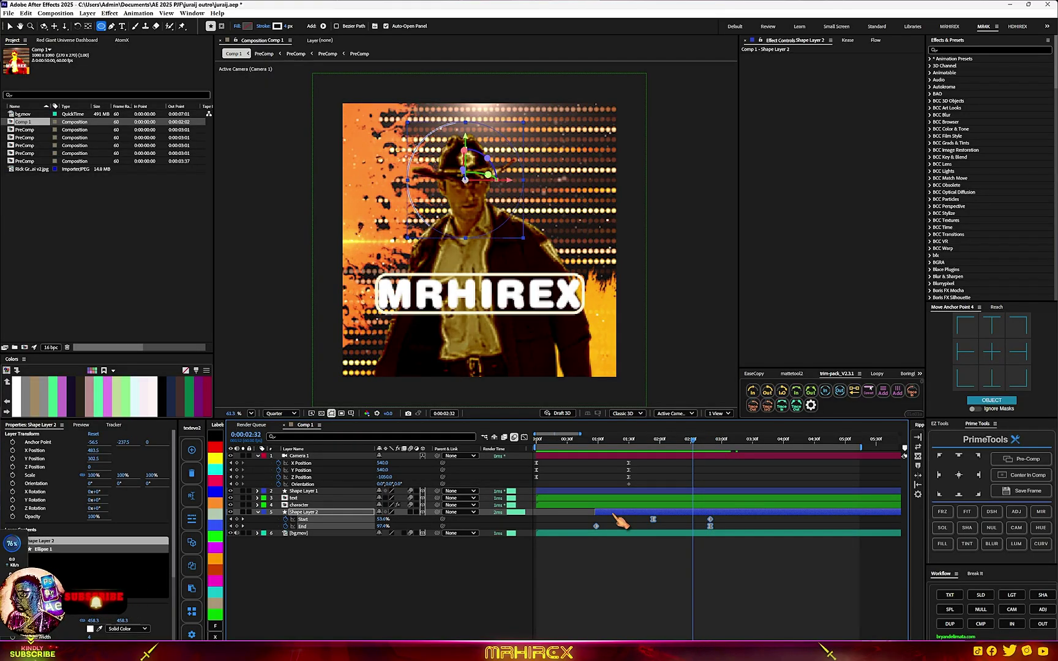
Apply a Loopy cycle loop to the circle's trim path Start and End keyframes and preview the repeating animation
left_click(614, 514)
left_click_drag(735, 518, 557, 559)
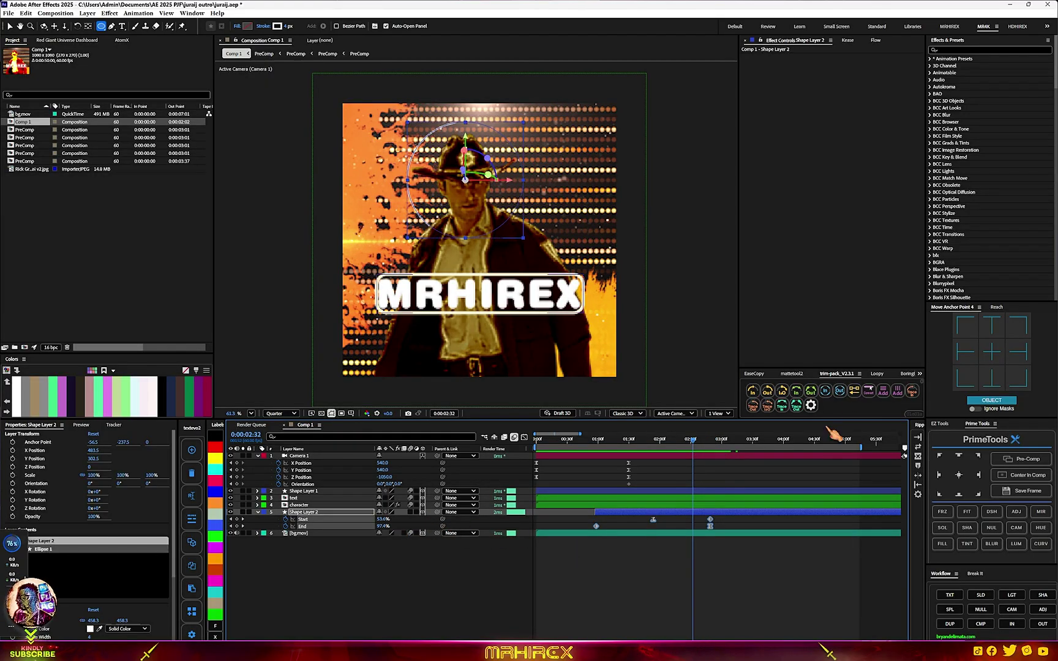
left_click(876, 374)
left_click(753, 392)
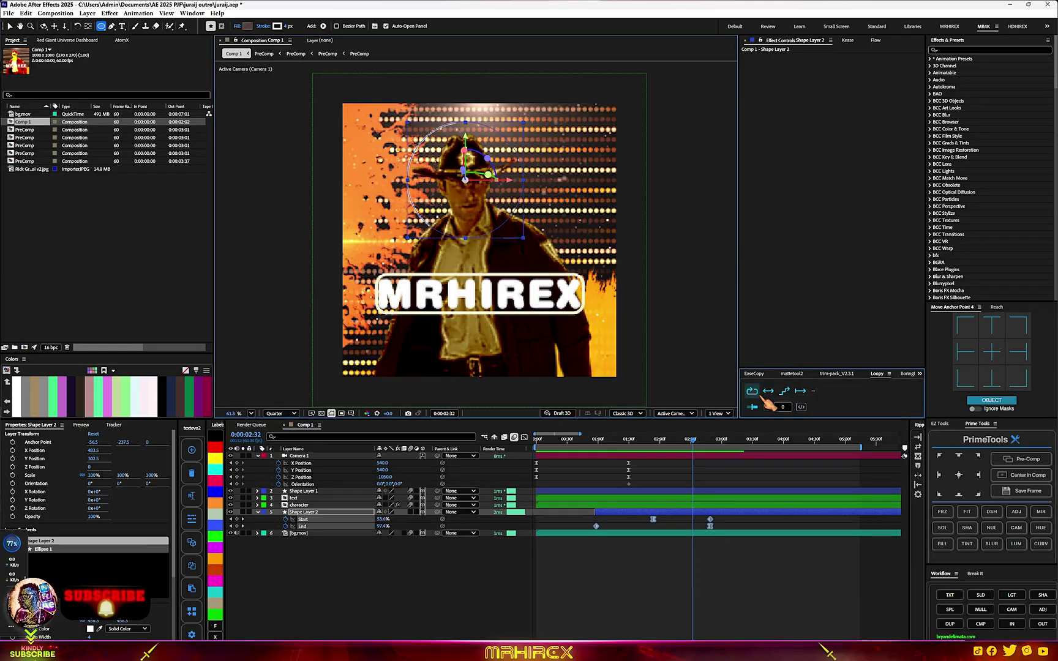
left_click(588, 439)
key("space")
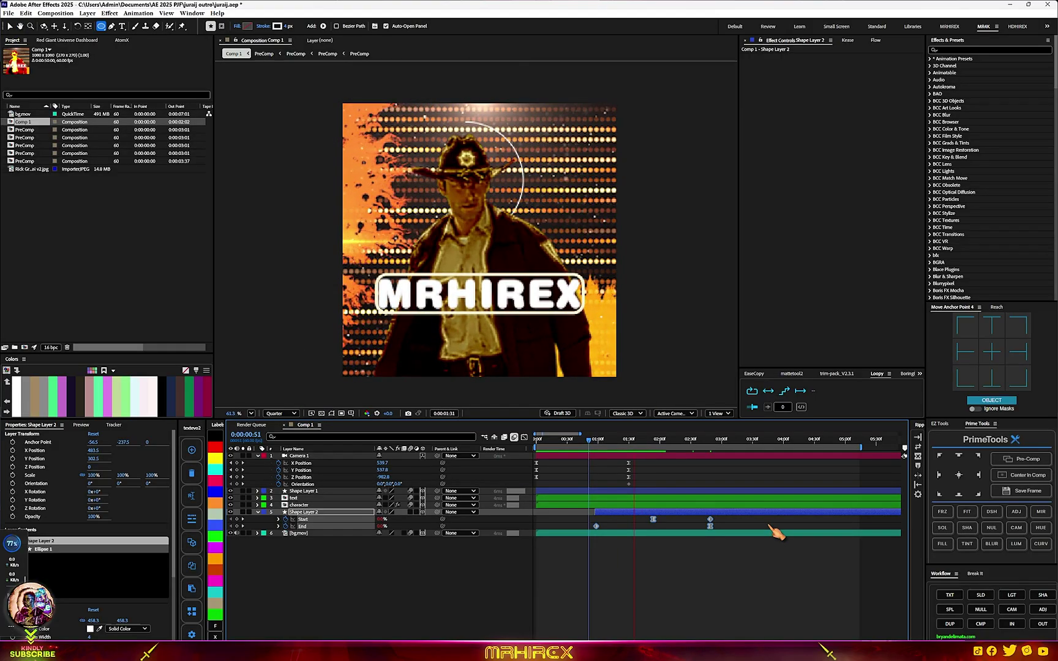
key("space")
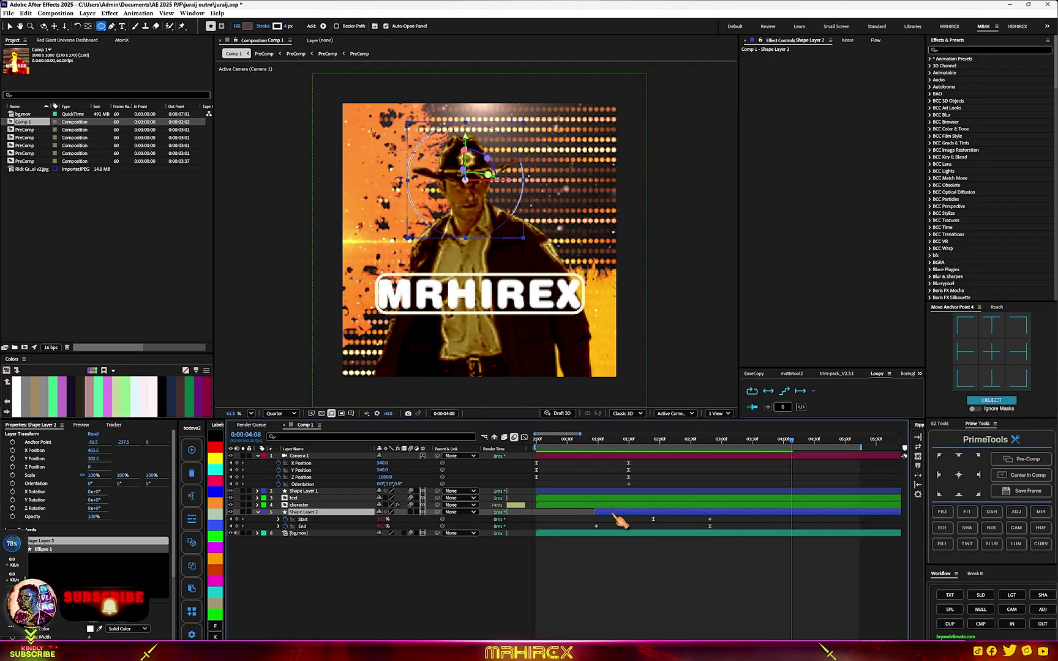
Duplicate the circle layer, rotate the copy to about 122.8° and place it behind the sheriff's shoulder at about 816, 636
key("ctrl+d")
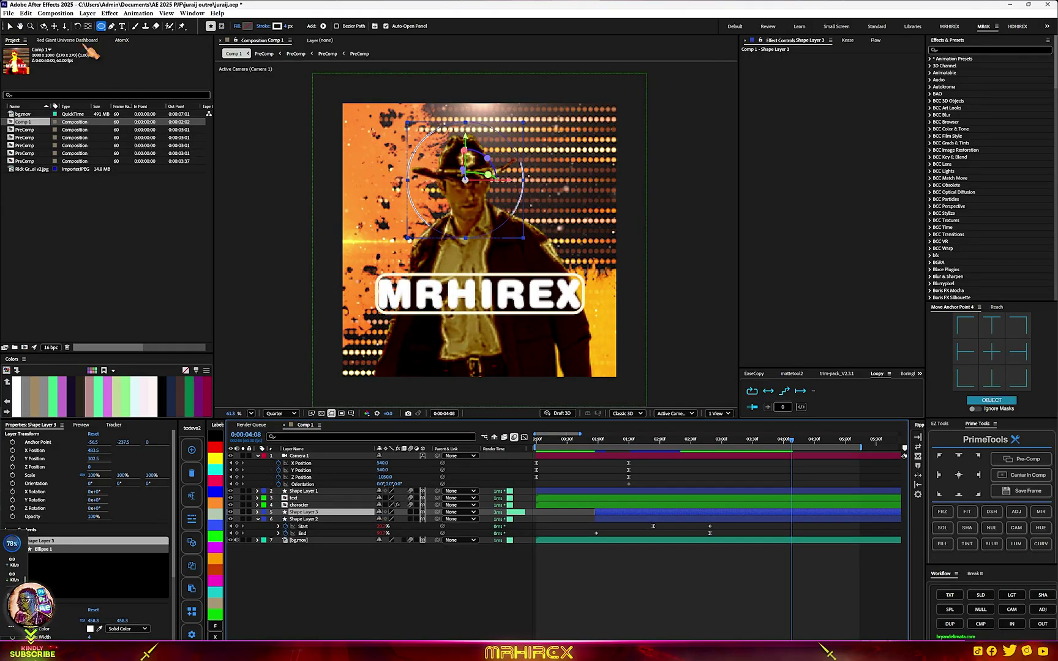
left_click(9, 26)
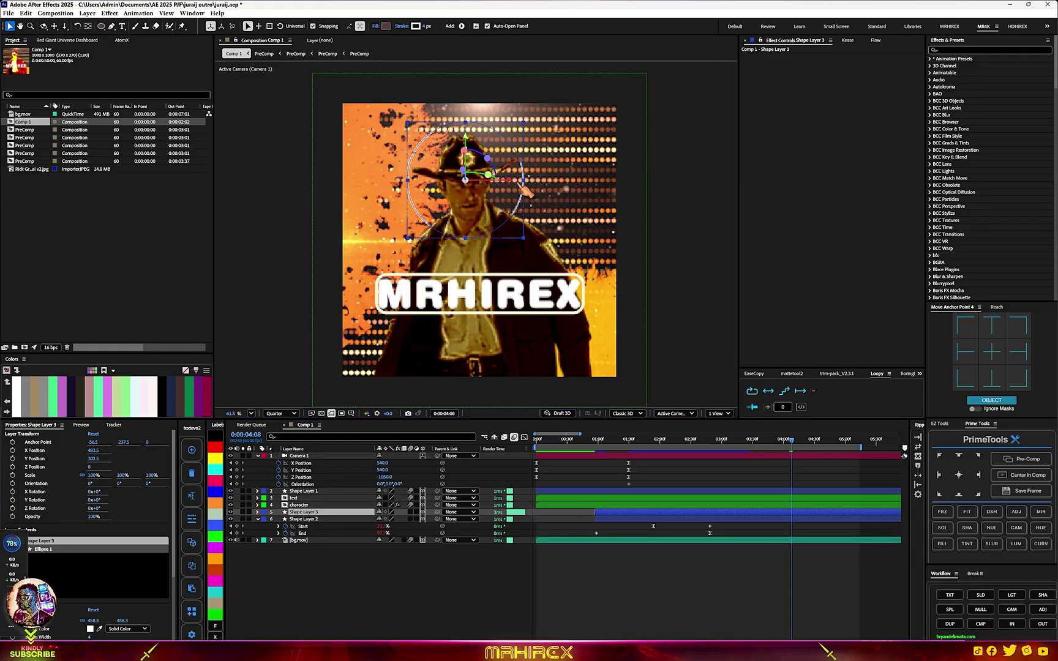
left_click_drag(488, 158, 602, 277)
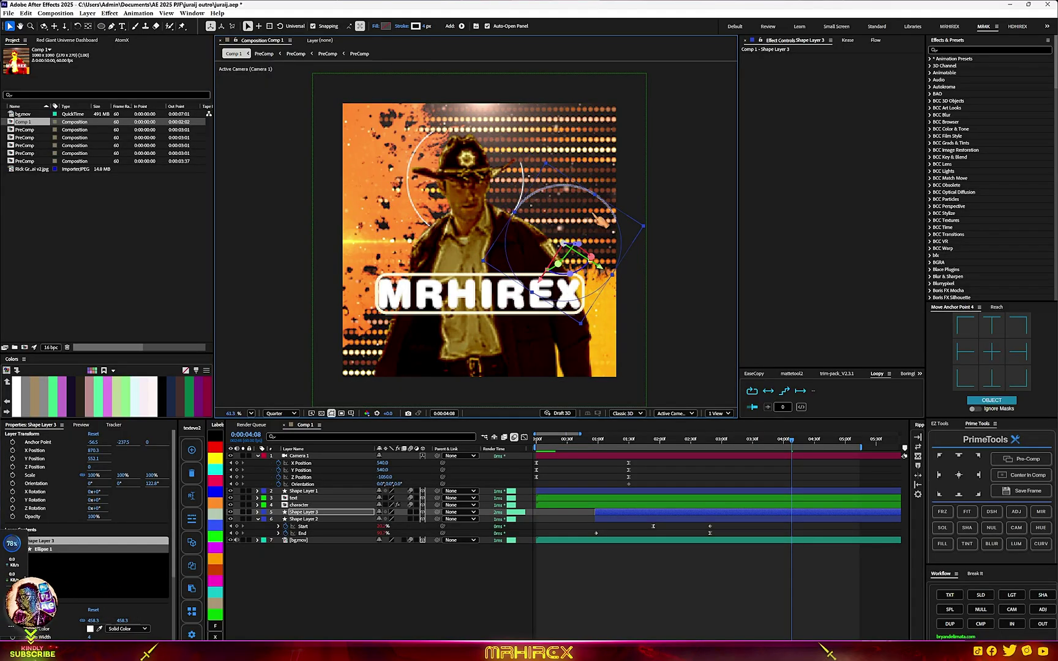
left_click_drag(545, 275, 527, 309)
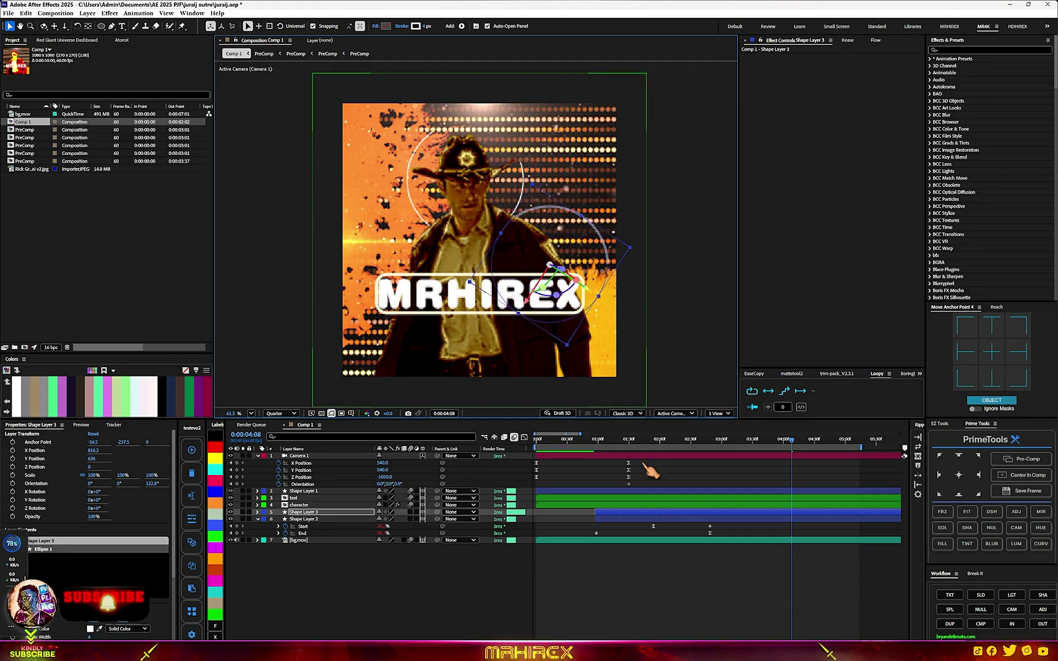
Duplicate the rotated circle, place the copy on the opposite side of the sheriff at about 22.7, 625.3, and preview the circles
left_click(605, 512)
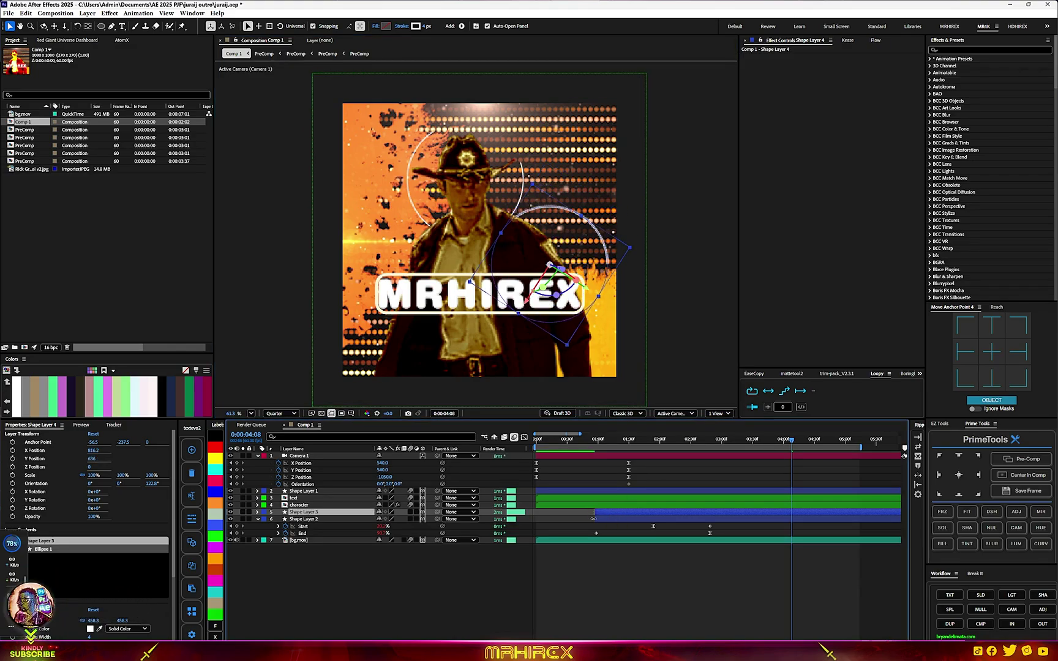
key("ctrl+d")
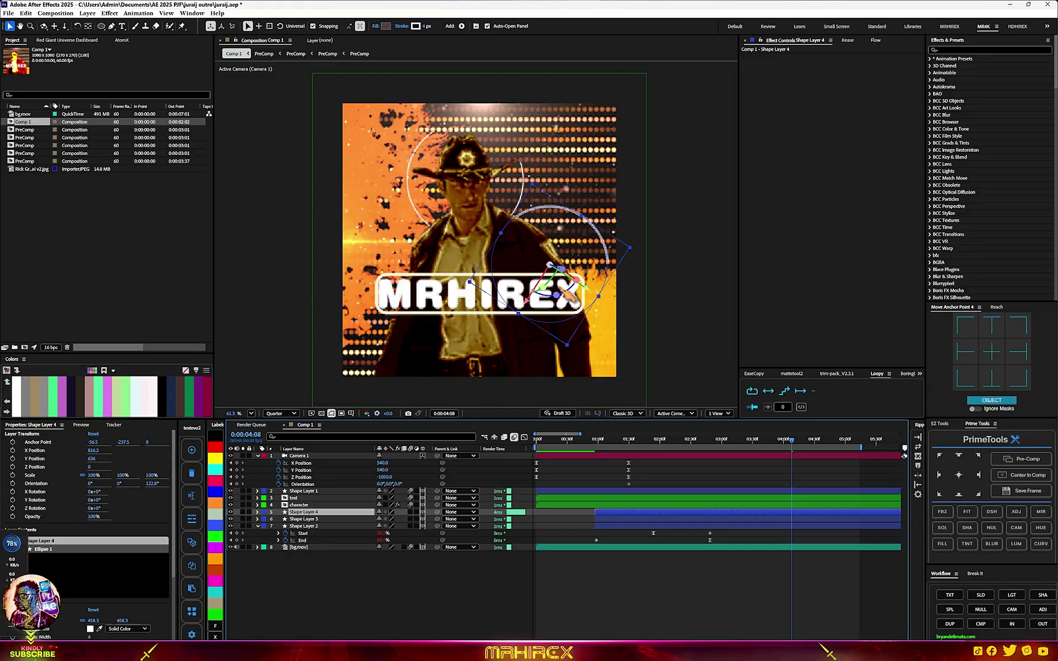
left_click_drag(579, 288, 340, 304)
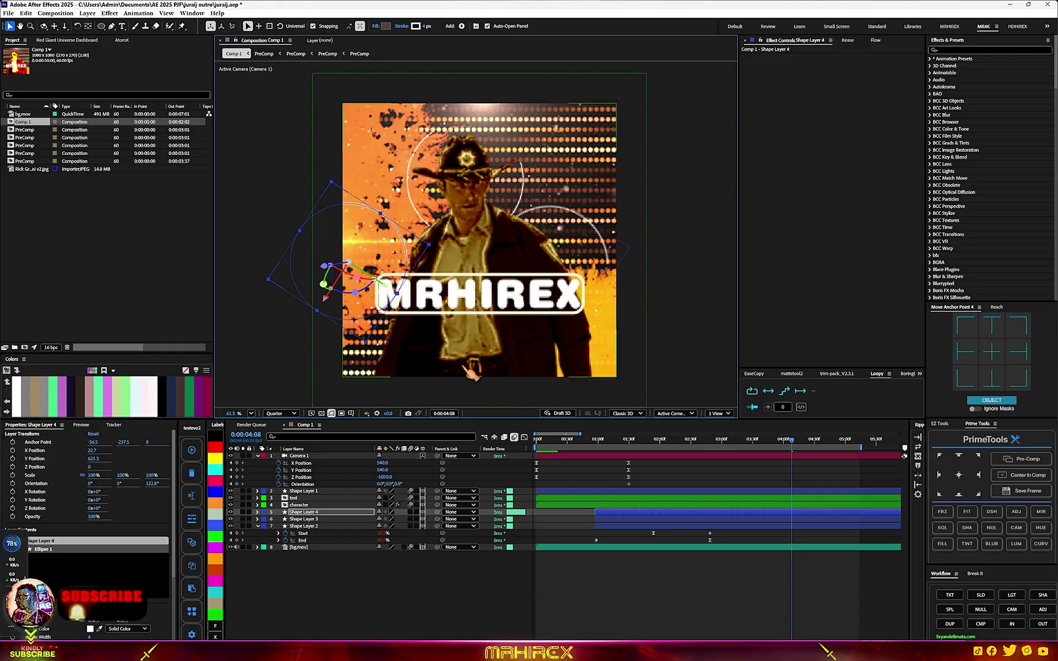
key("space")
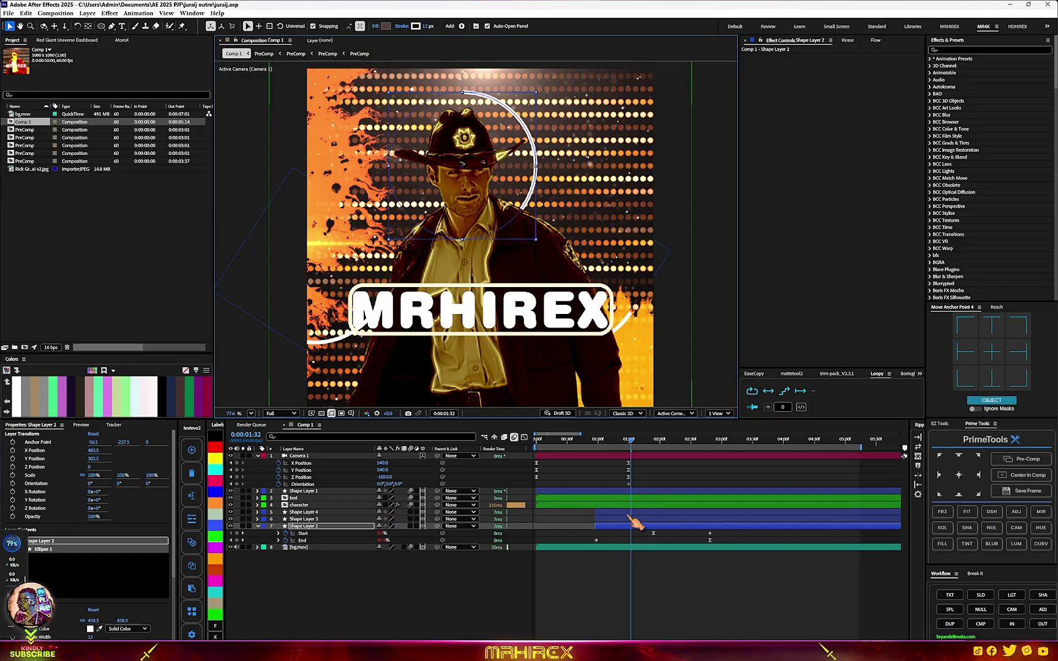
Apply S_TextureFlux to Shape Layer 2, the circle around the head, and set its Color0 to orange-red FF440B
key("ctrl+space")
type("f")
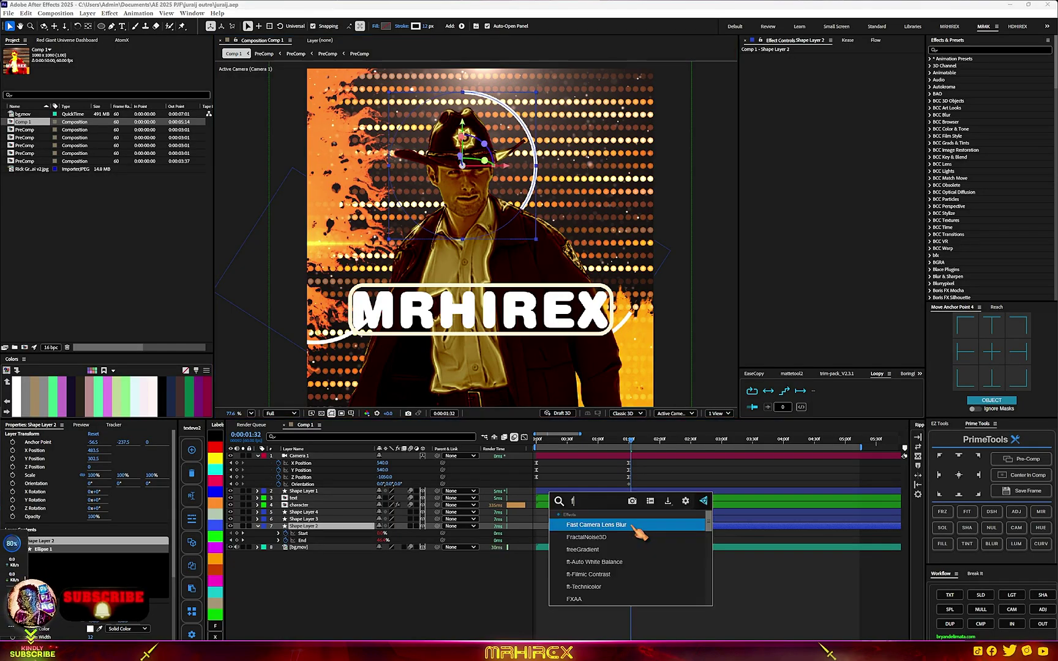
type("lux")
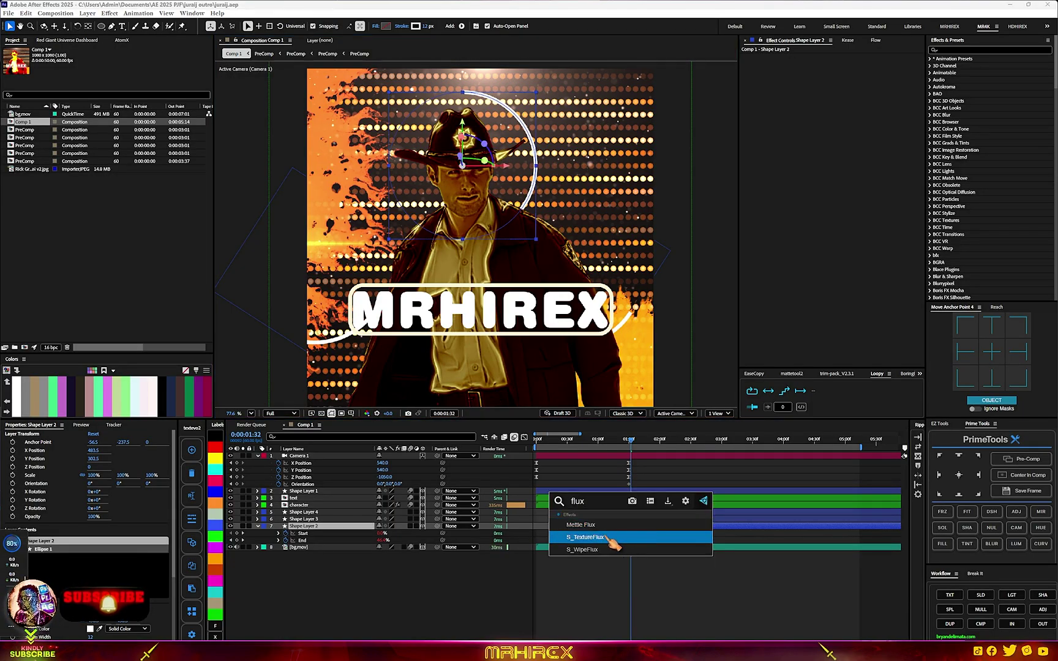
left_click(598, 540)
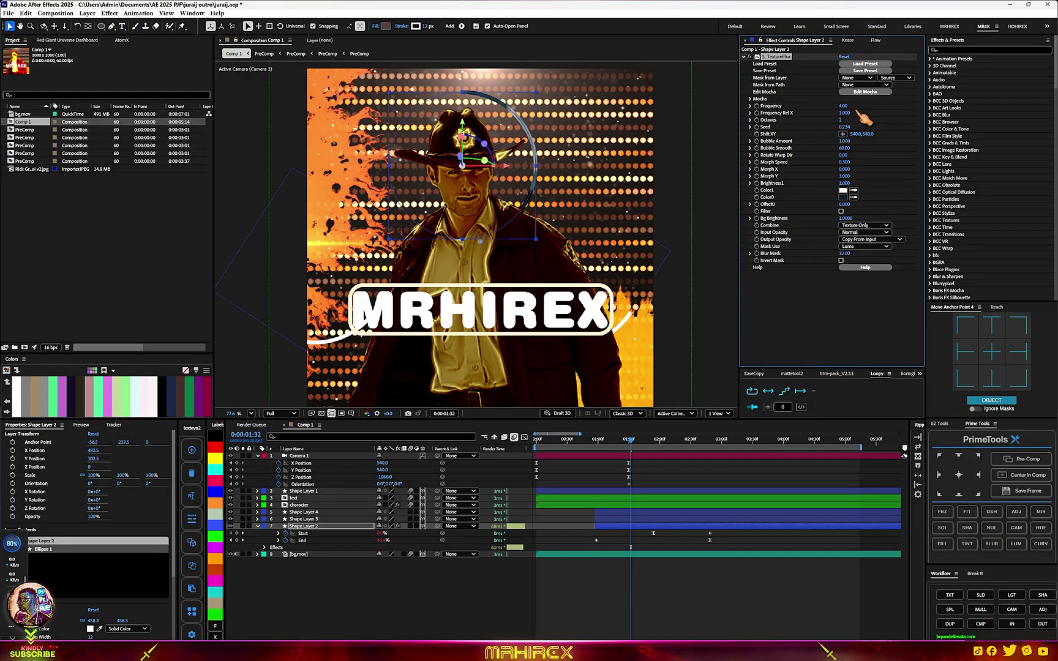
left_click(844, 197)
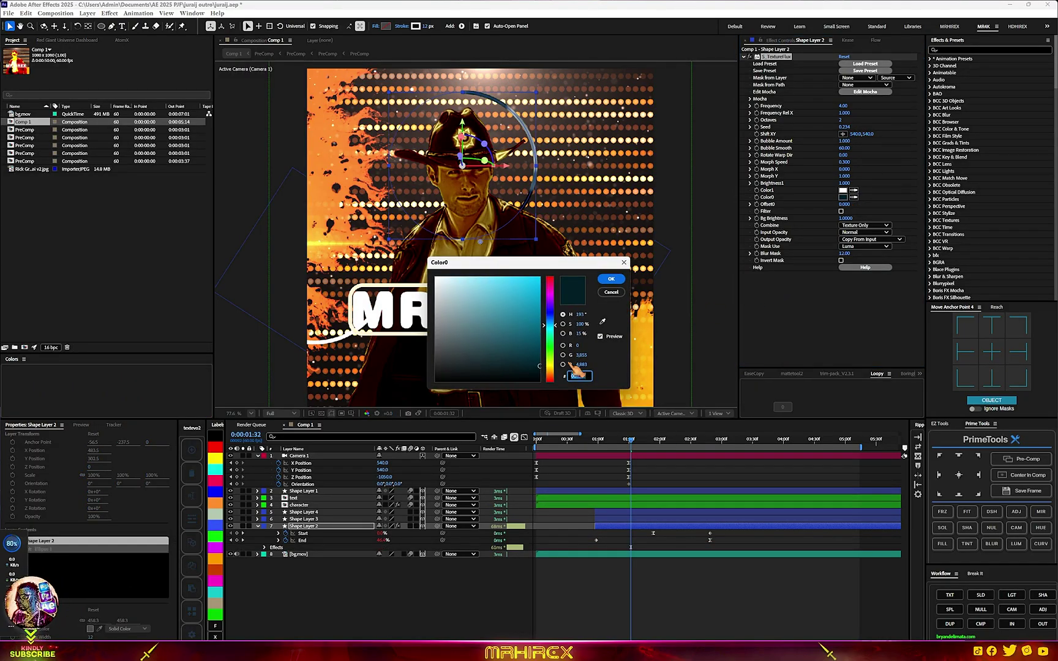
left_click(550, 374)
left_click_drag(539, 365, 536, 276)
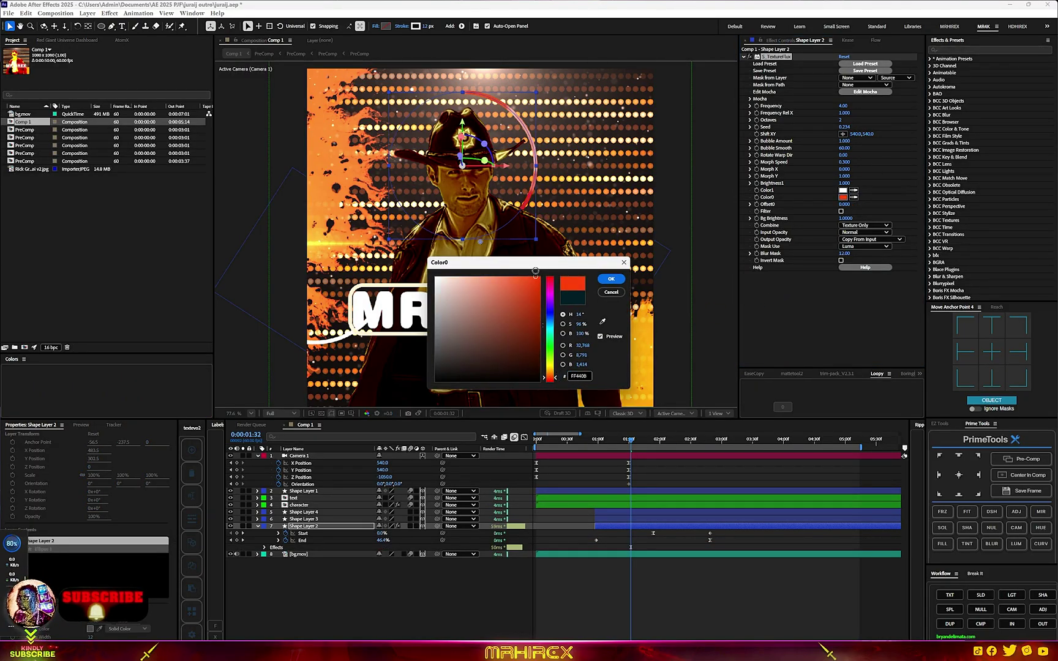
left_click(610, 280)
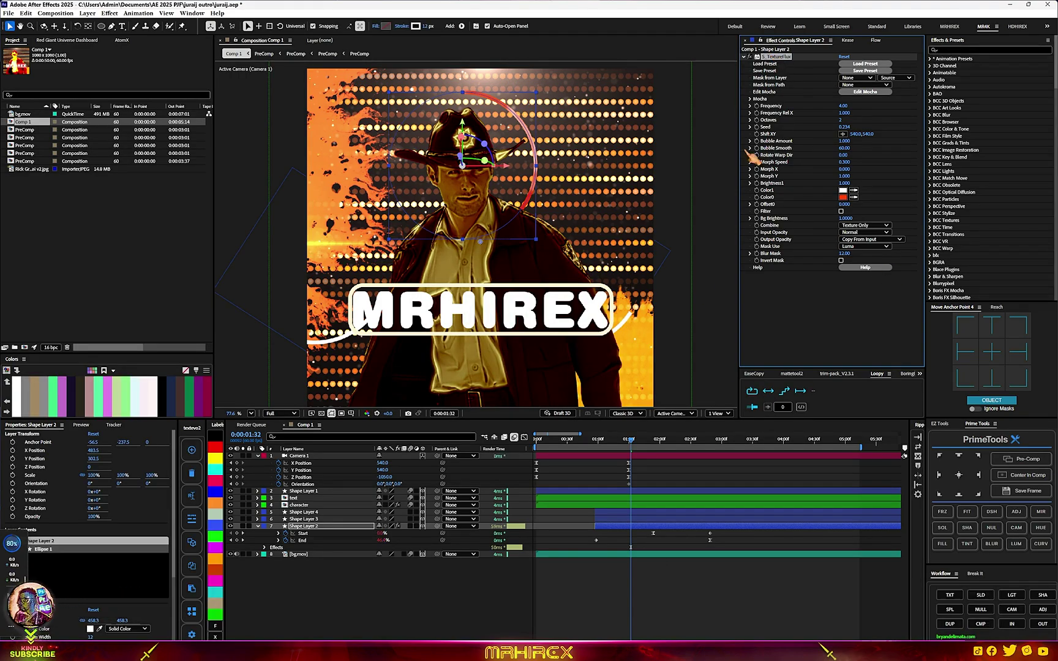
Copy the S_TextureFlux effect from Shape Layer 2 to Shape Layer 3 and Shape Layer 4
left_click(629, 528)
key("ctrl+Up")
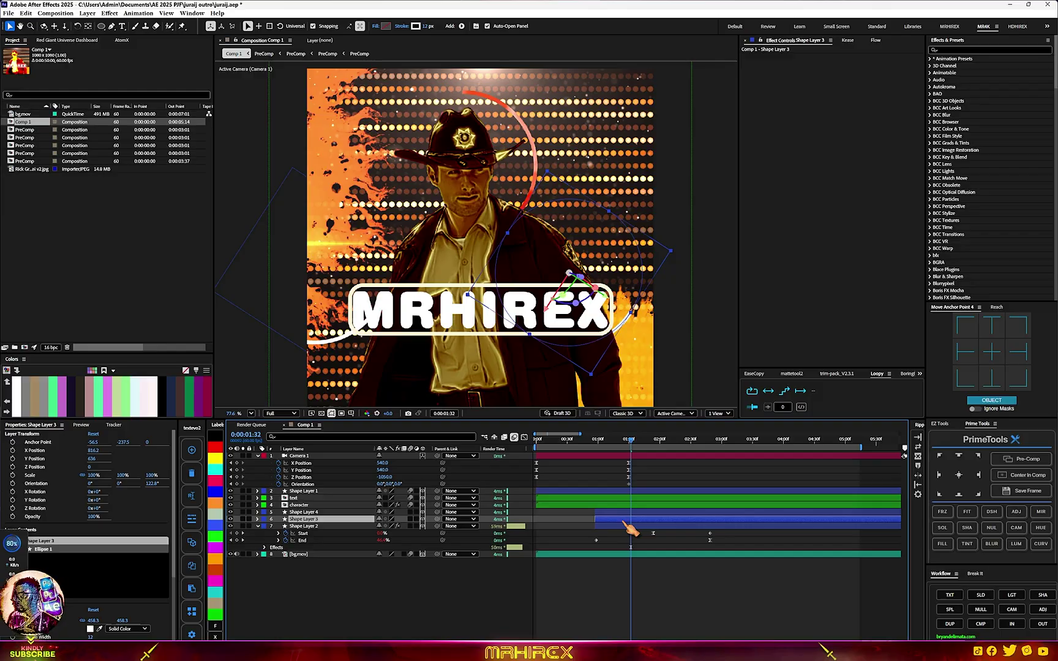
key("ctrl+v")
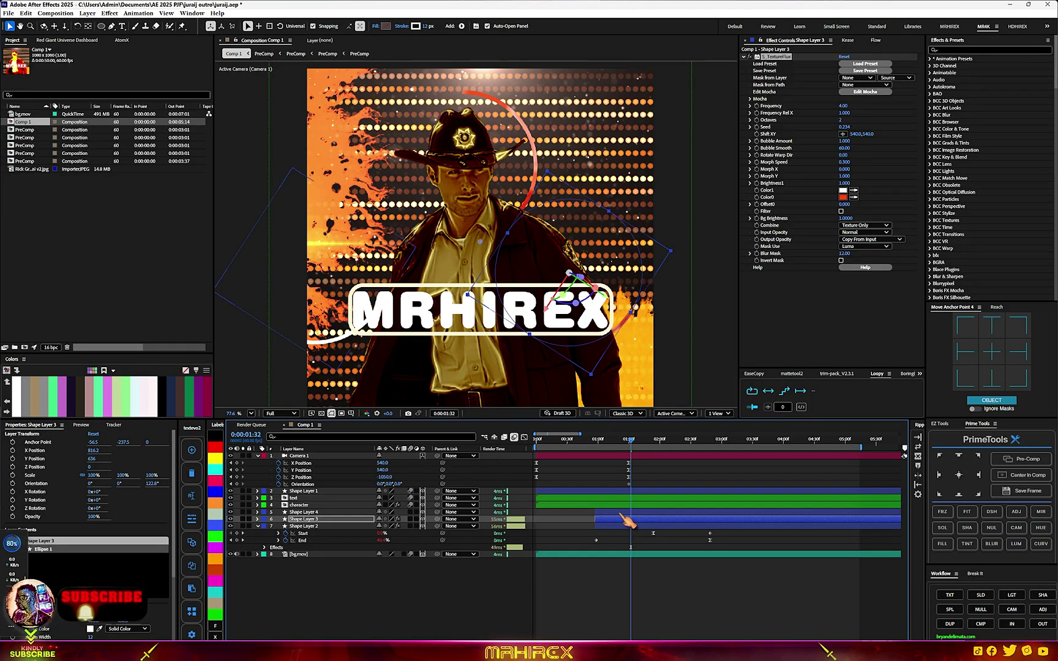
key("ctrl+Up")
key("ctrl+v")
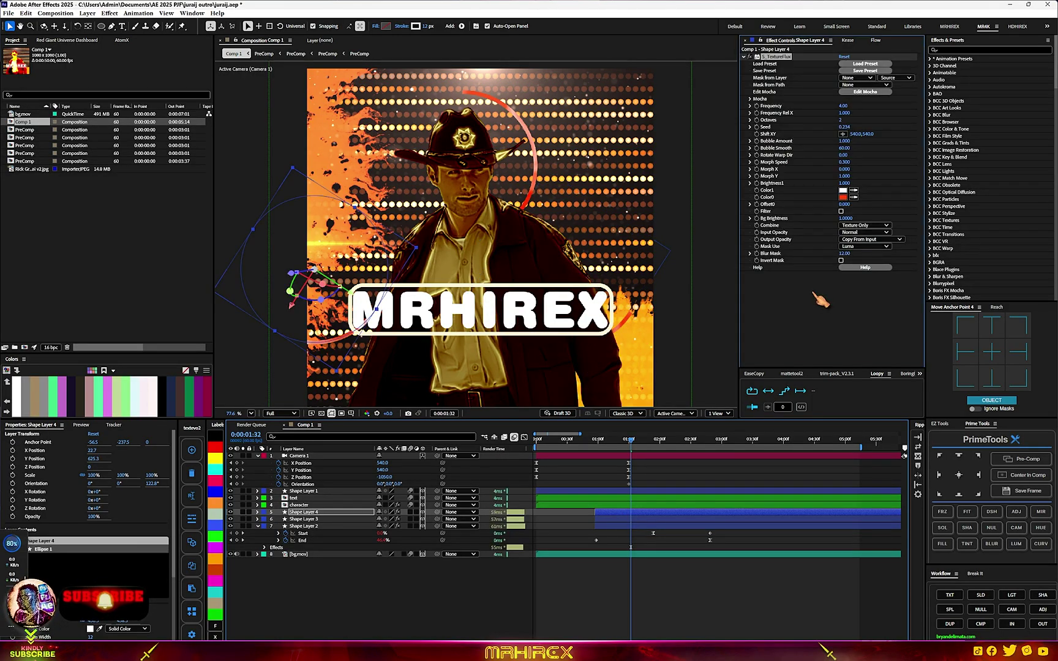
Add Drop Shadow and Deep Glow to the three circle layers, with glow radius 722 and exposure 0.54
key("ctrl+space")
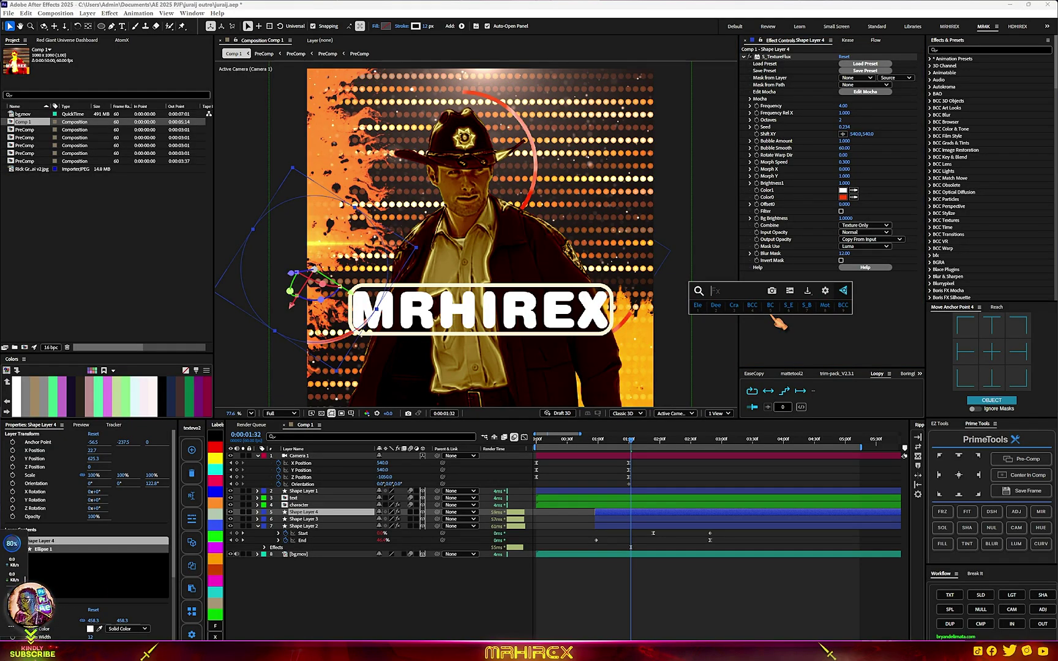
type("drop")
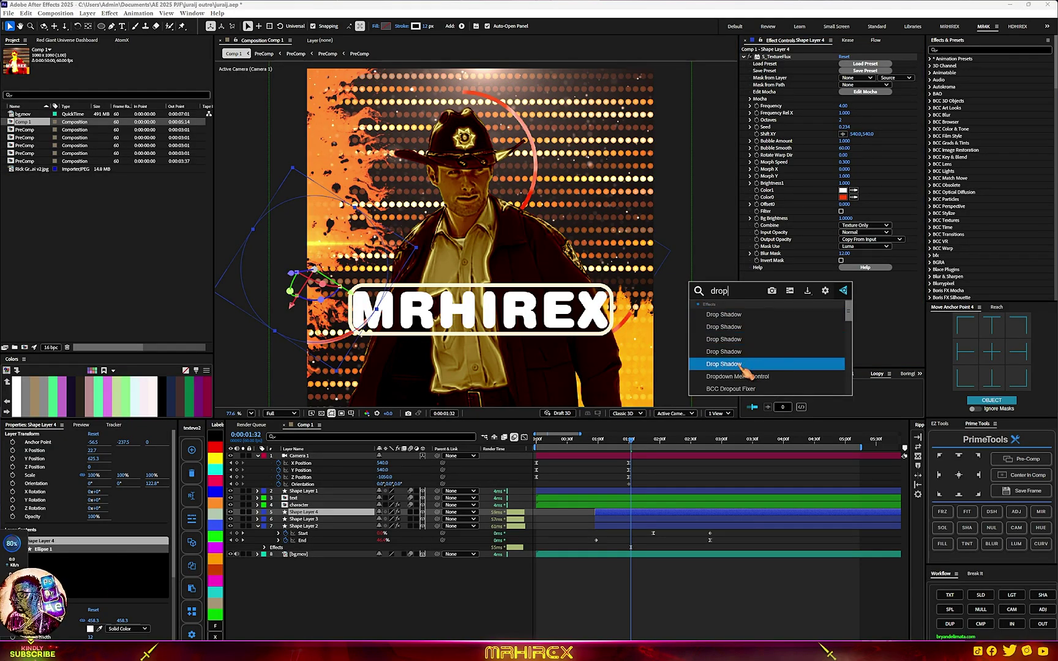
left_click(741, 364)
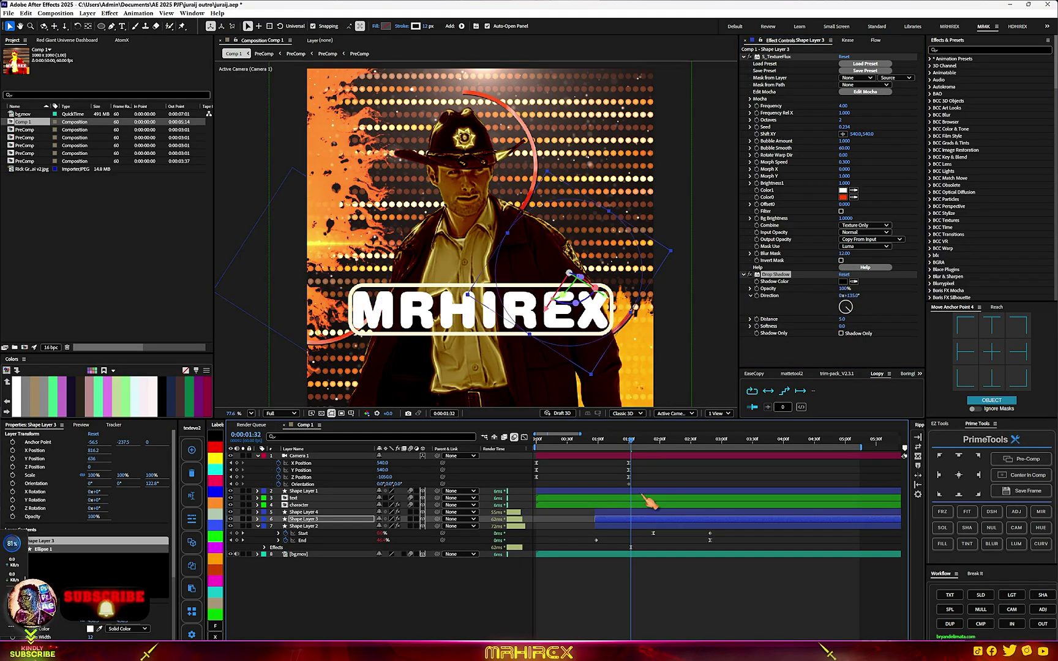
left_click(620, 514)
left_click(766, 346)
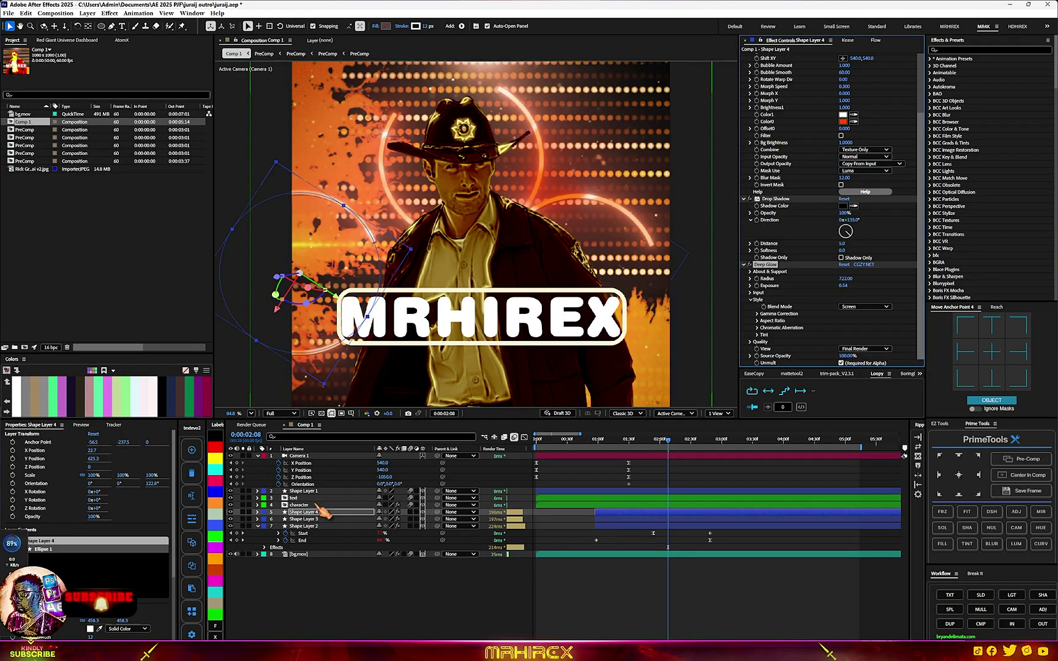
Open the text precomp and add a Position animator to the lower MRHIREX text layer
left_click(311, 505)
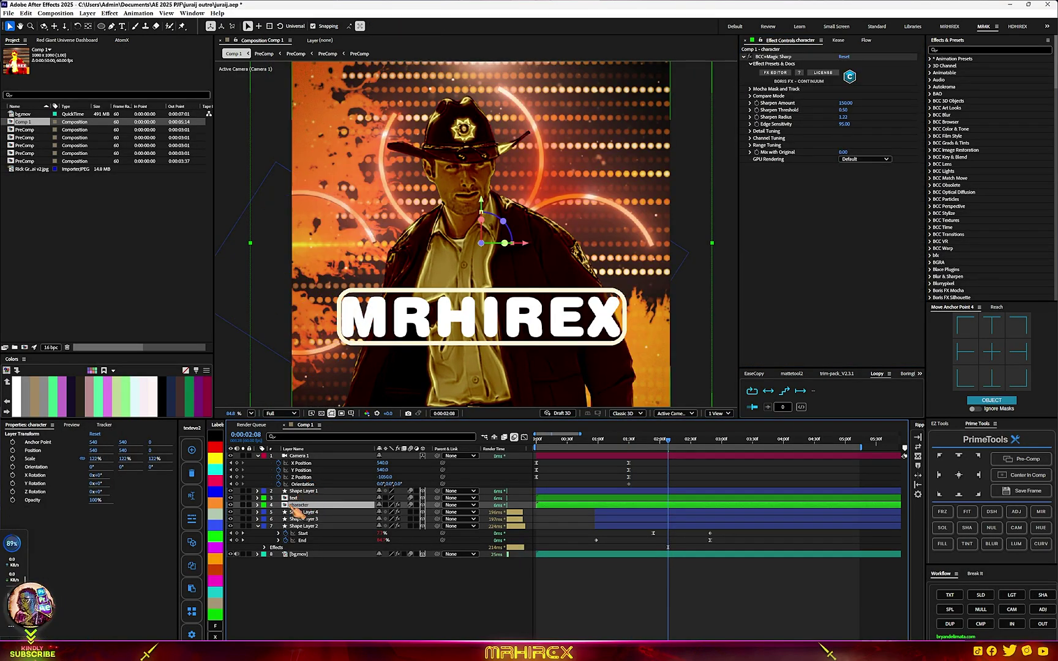
double_click(539, 243)
key("ctrl+s")
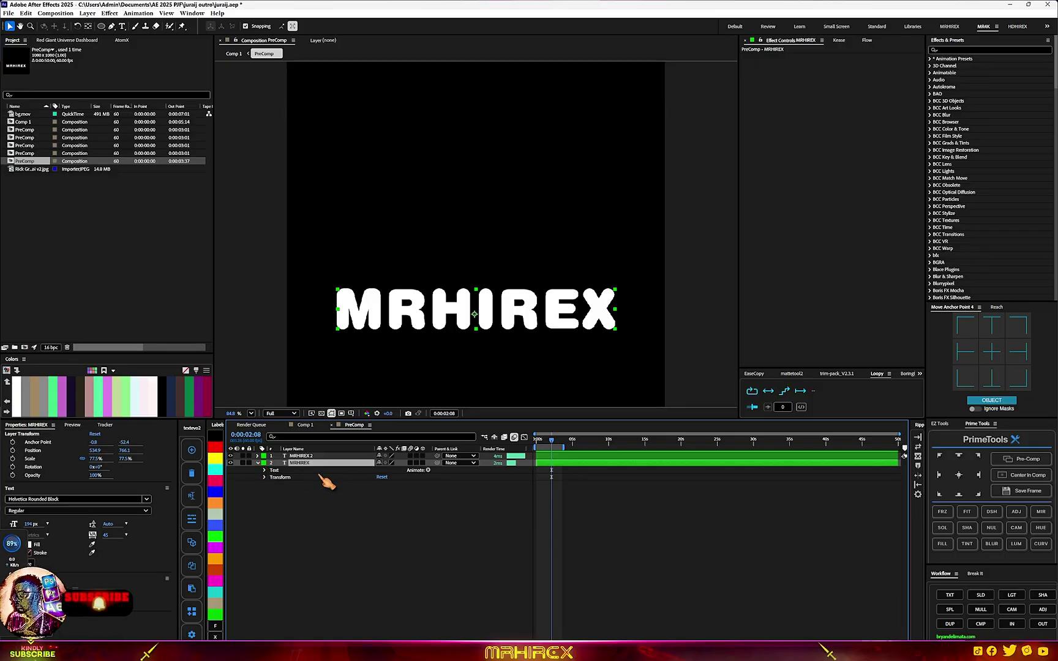
left_click(429, 470)
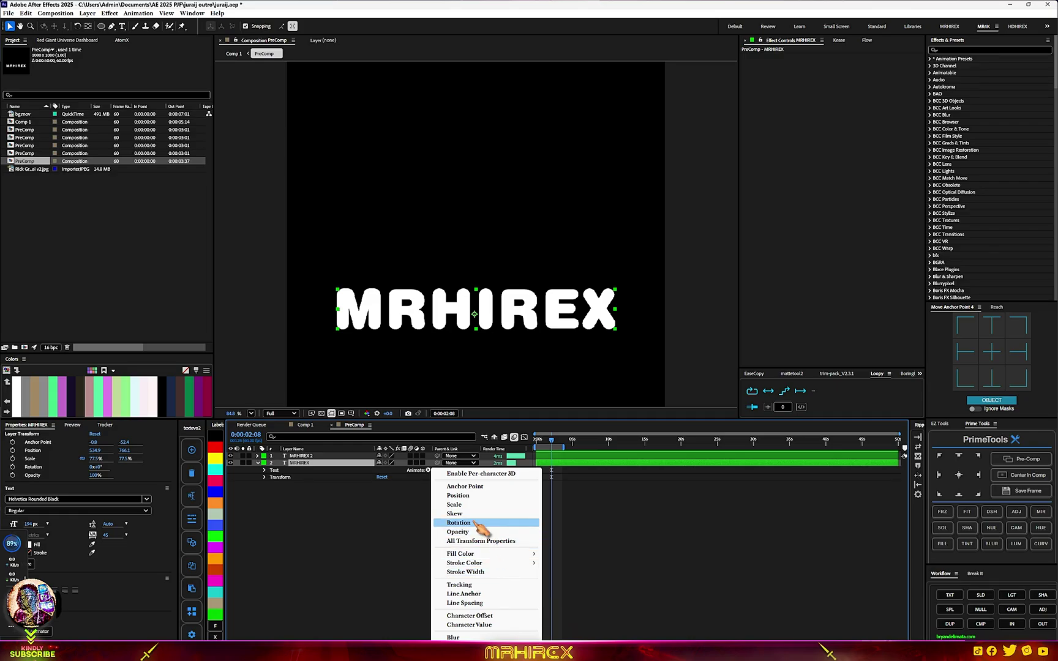
left_click(468, 496)
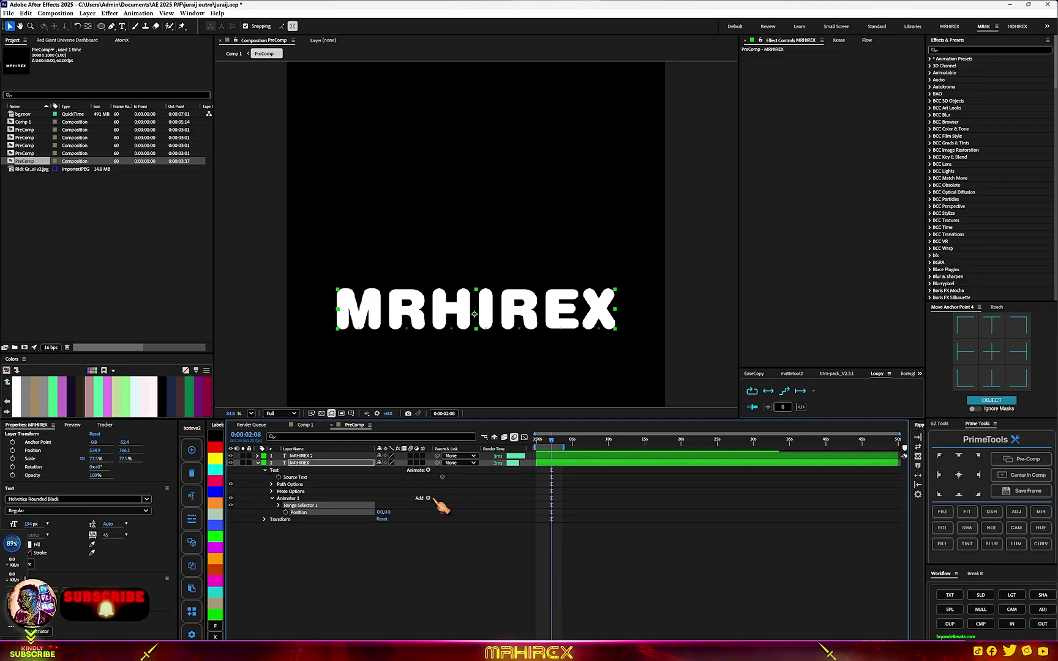
Add a Wiggly selector to the lower MRHIREX layer's animator and keyframe its Position from 0, 16 at the start to 12, 43 at 0:00:02:08
left_click(428, 498)
mouse_move(456, 510)
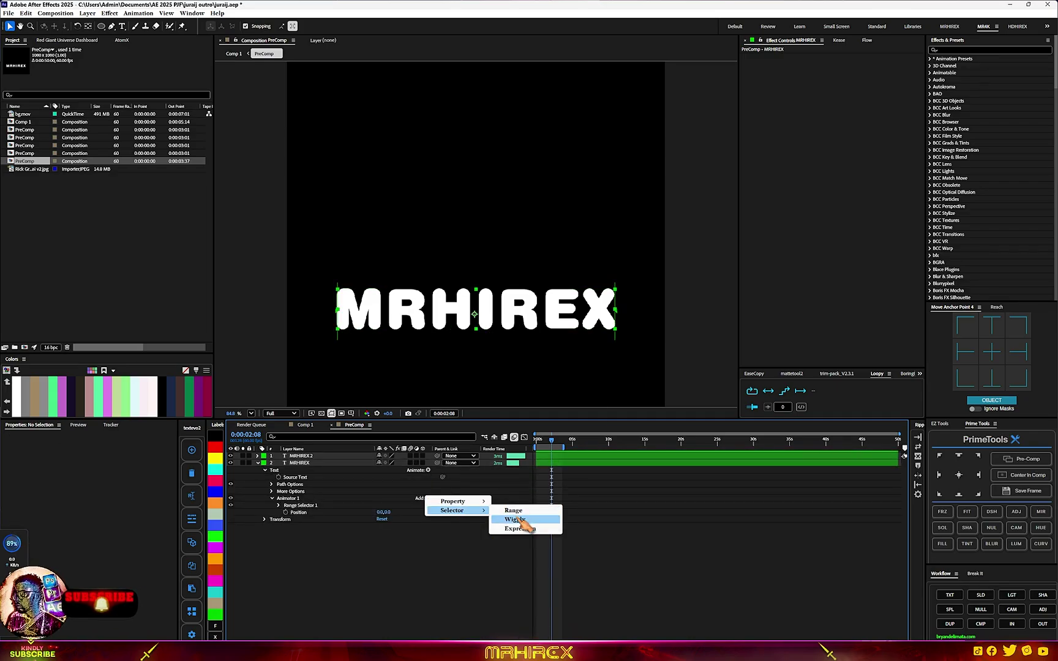
left_click(517, 519)
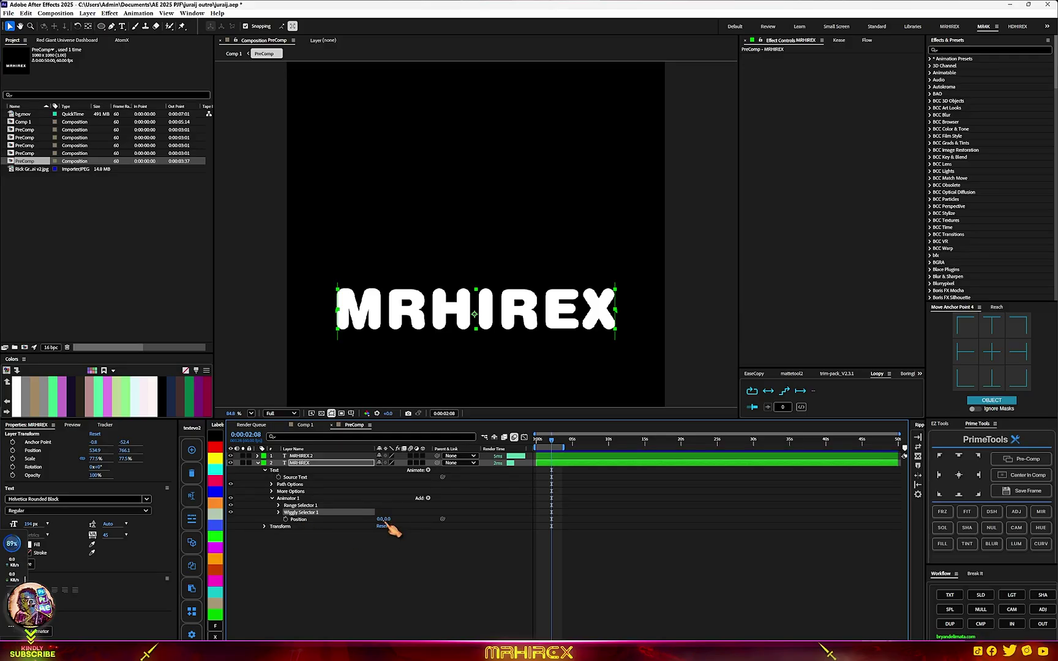
mouse_move(387, 522)
left_mouse_down()
mouse_move(368, 520)
mouse_move(405, 520)
mouse_move(368, 520)
mouse_move(394, 519)
mouse_move(380, 520)
left_mouse_up()
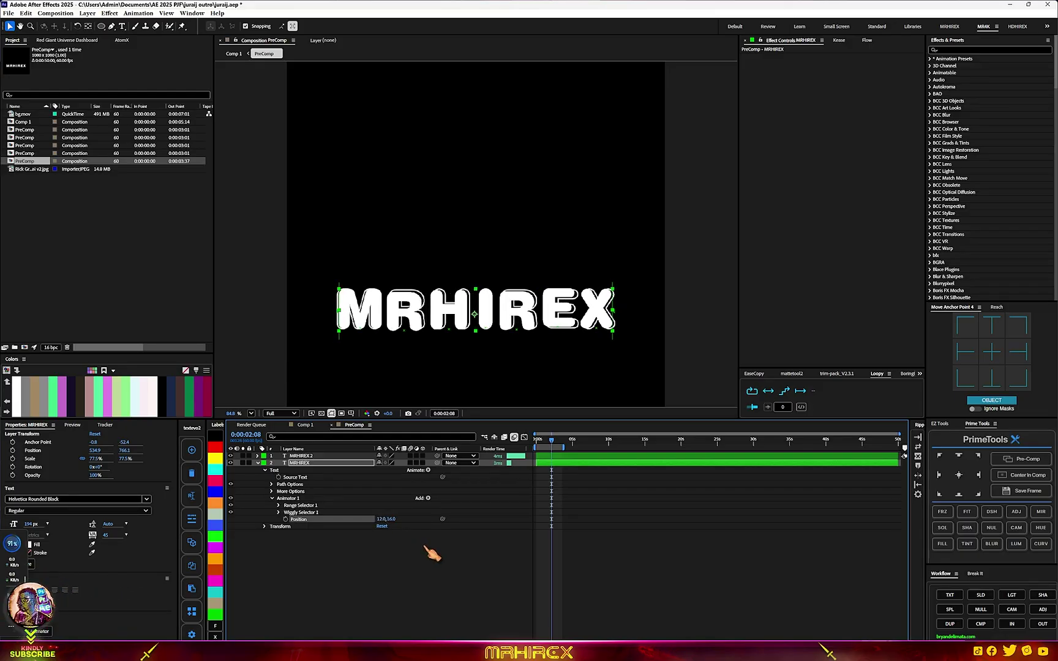
key("ctrl+z")
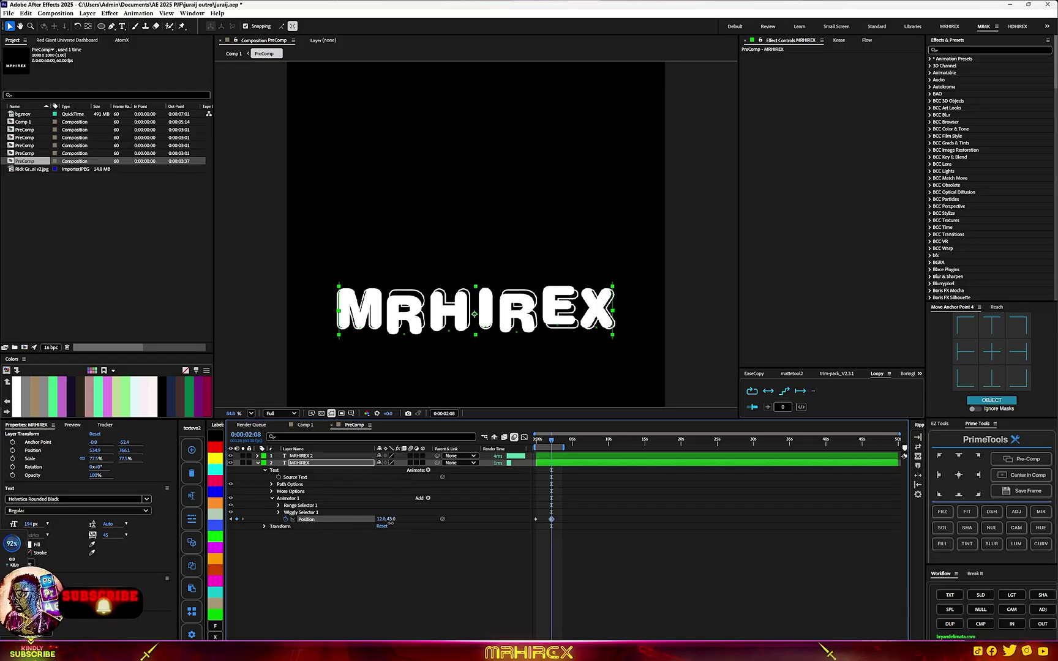
Preview the wiggling letters and slow them down by moving the second Position keyframe out to about 17 seconds
left_click_drag(551, 441, 531, 464)
key("space")
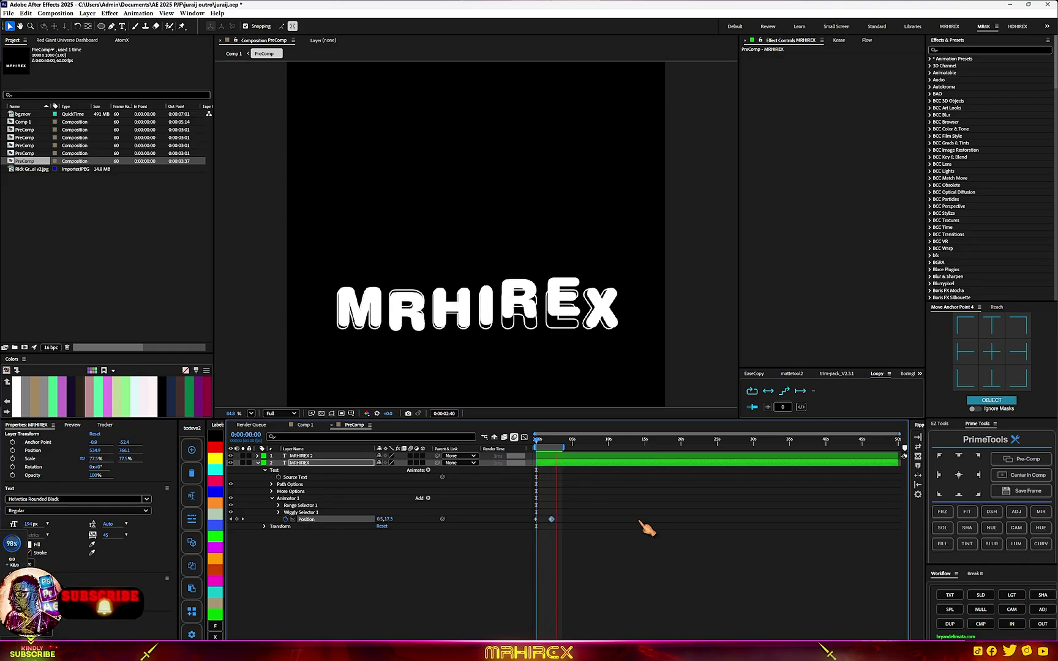
key("space")
left_click_drag(551, 519, 659, 519)
key("space")
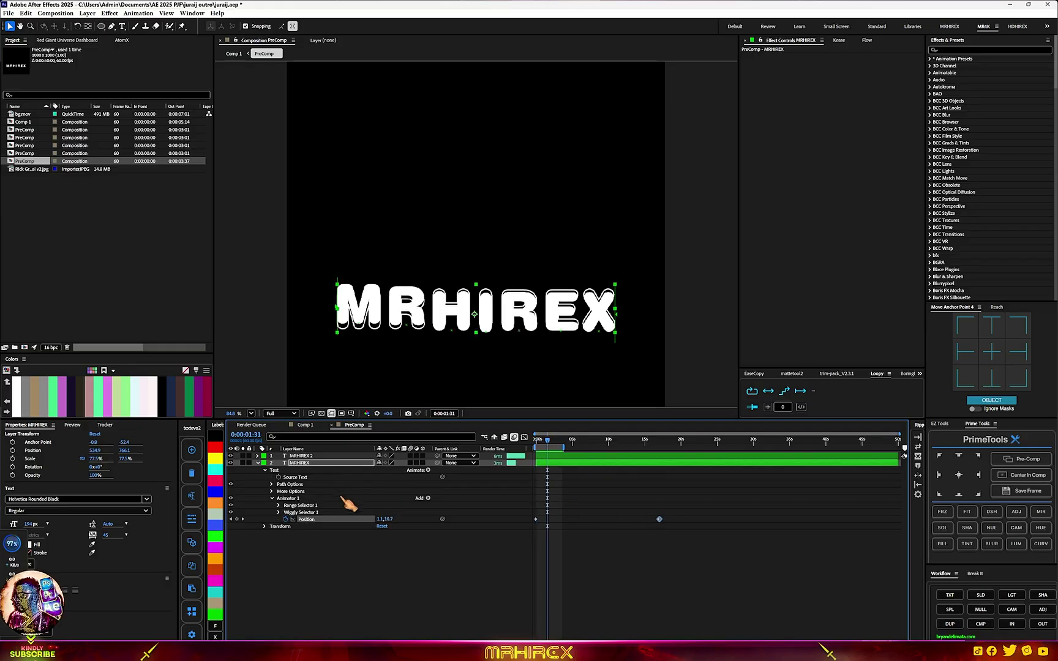
Add a Position animator with a Wiggly selector to the MRHIREX 2 text layer
left_click(313, 456)
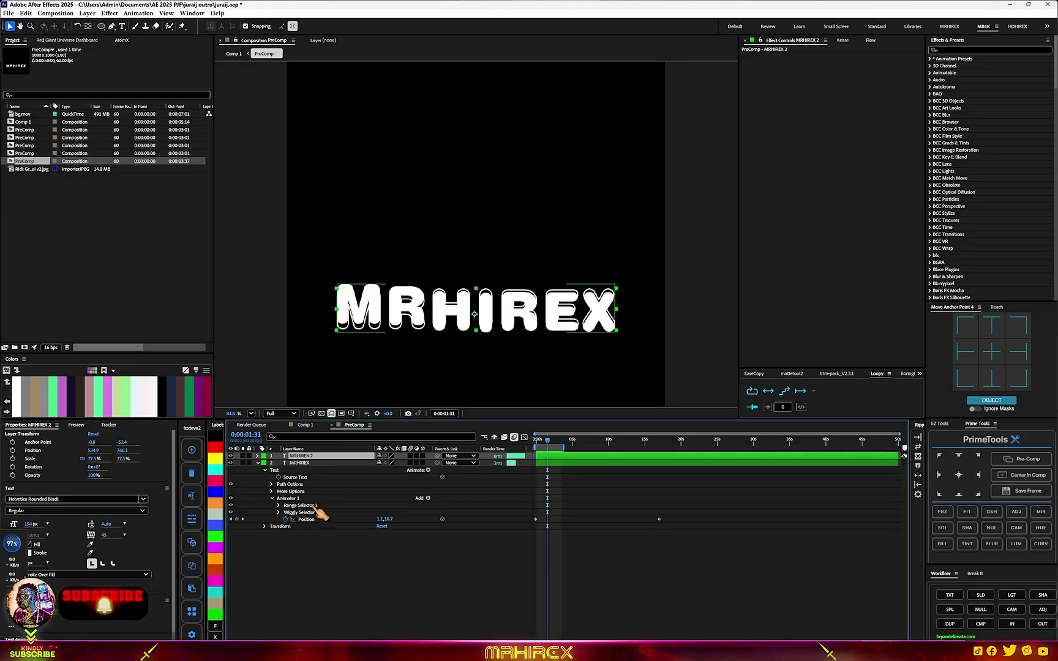
left_click(257, 456)
left_click(428, 463)
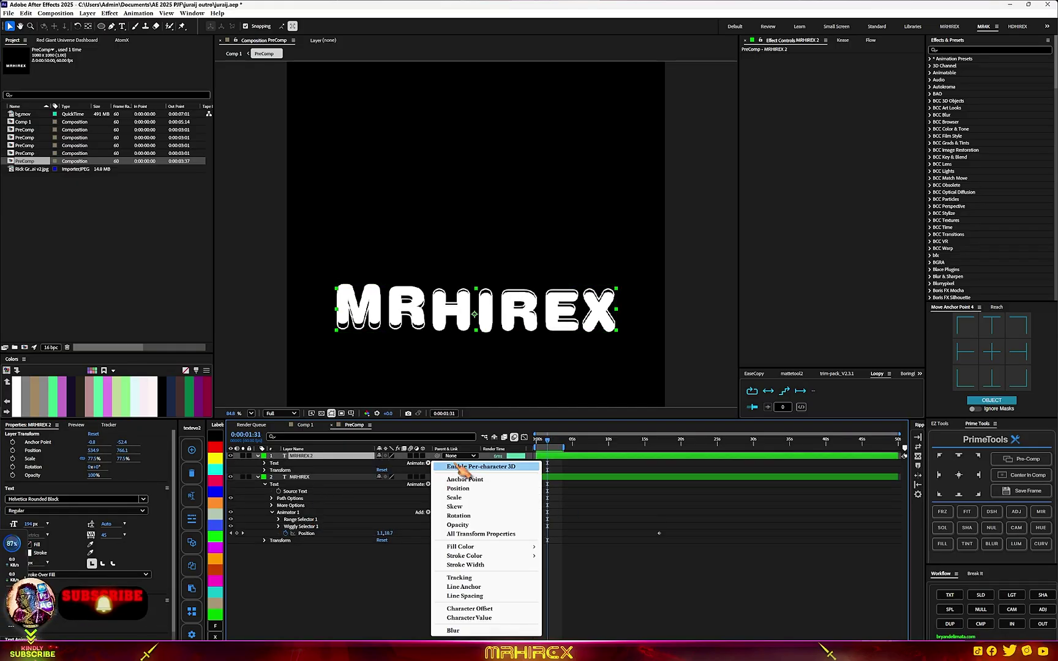
left_click(434, 468)
left_click(428, 463)
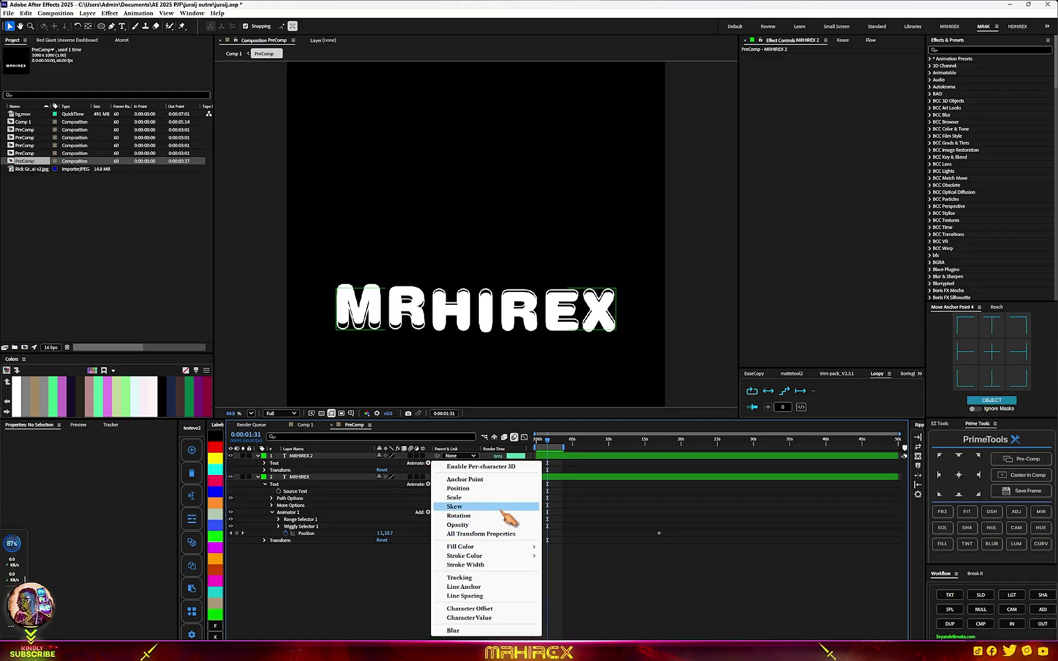
left_click(484, 488)
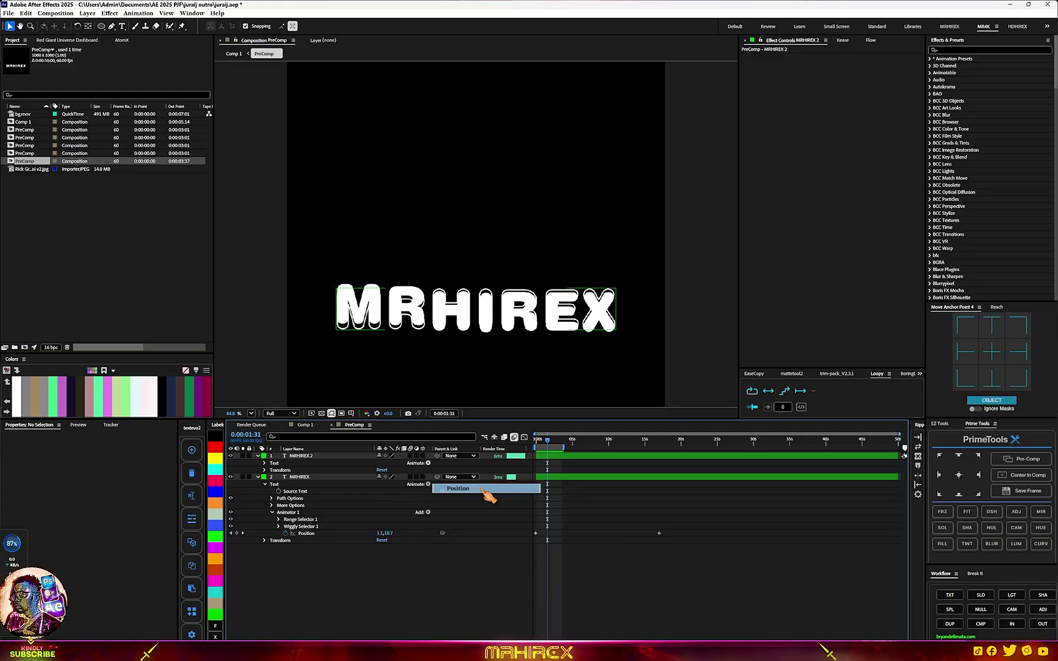
left_click(428, 492)
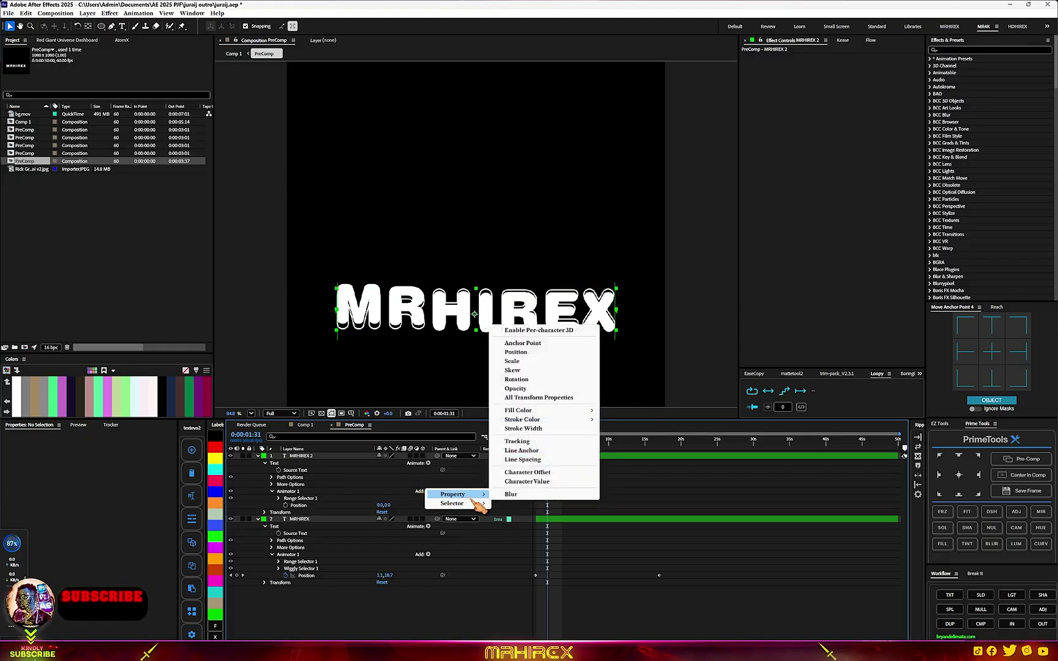
mouse_move(459, 503)
left_click(516, 513)
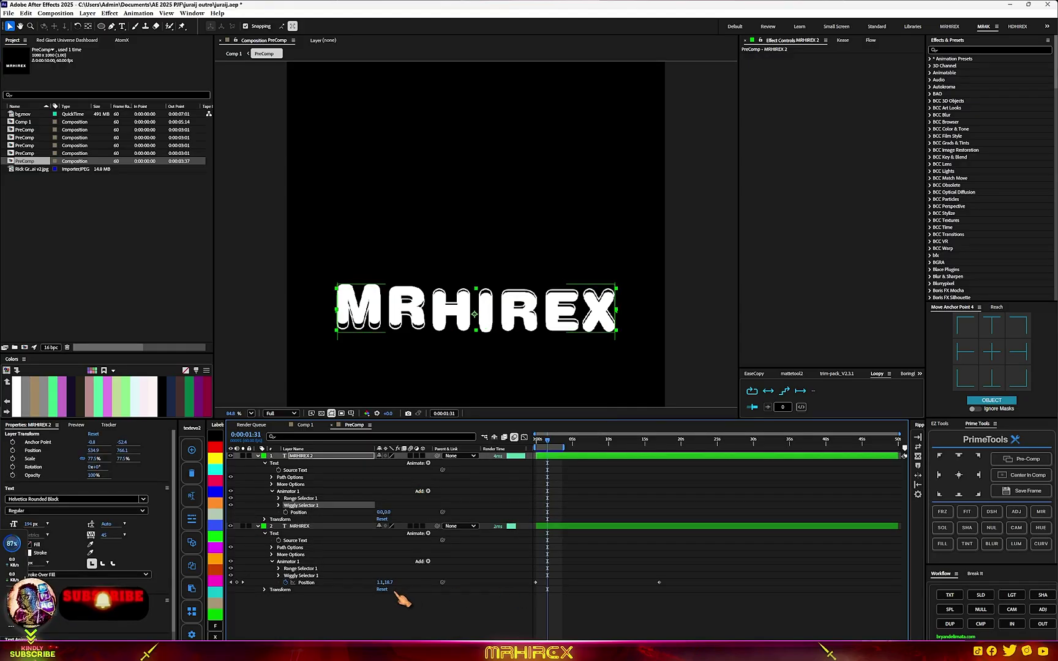
Copy the animator Position keyframes from the MRHIREX layer to MRHIREX 2, starting at the first frame
left_click(309, 583)
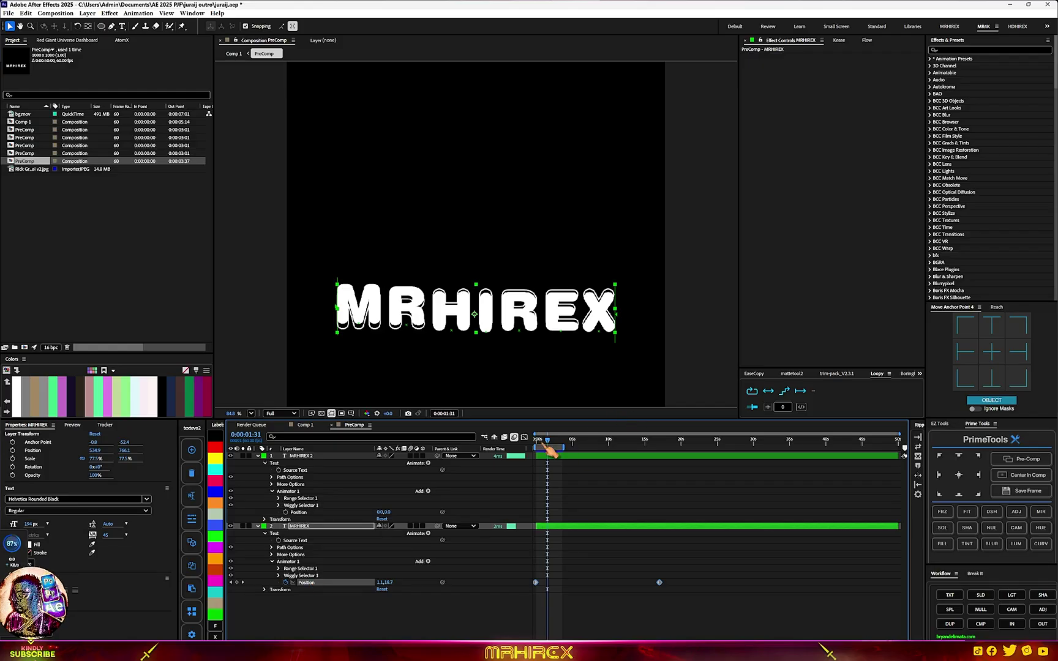
left_click_drag(555, 449, 521, 453)
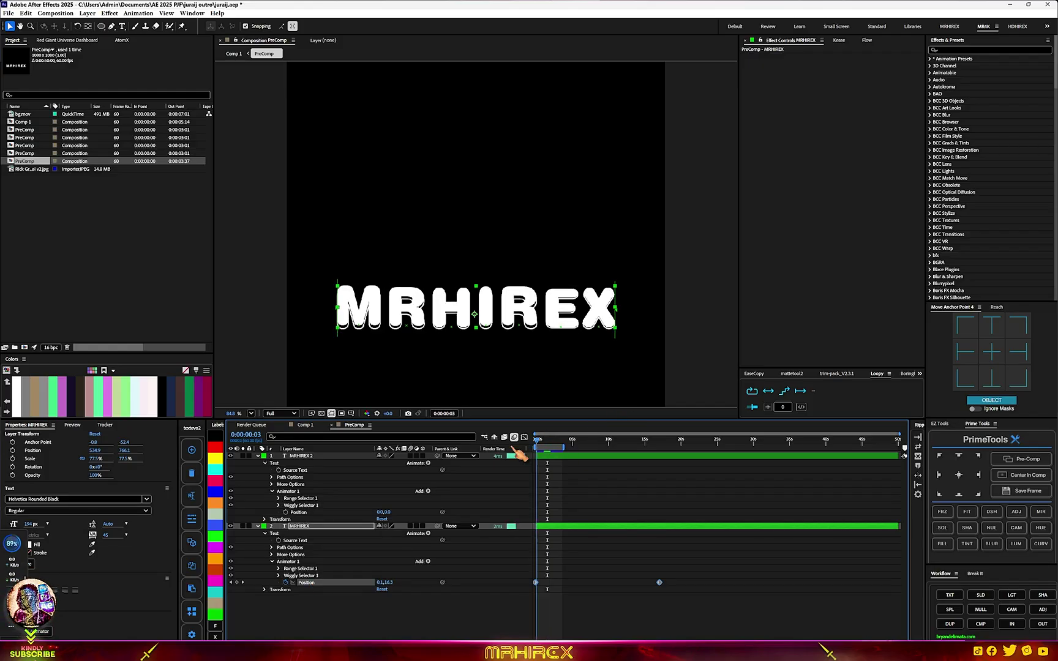
left_click(306, 512)
key("ctrl+v")
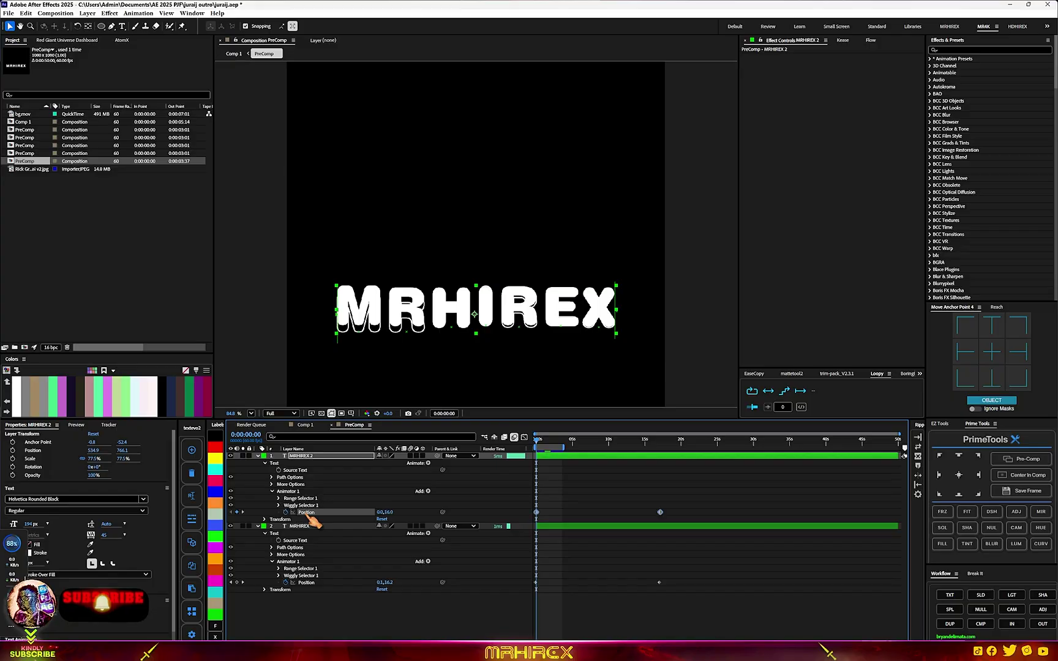
Precompose the lower MRHIREX text layer by itself
left_click(306, 527)
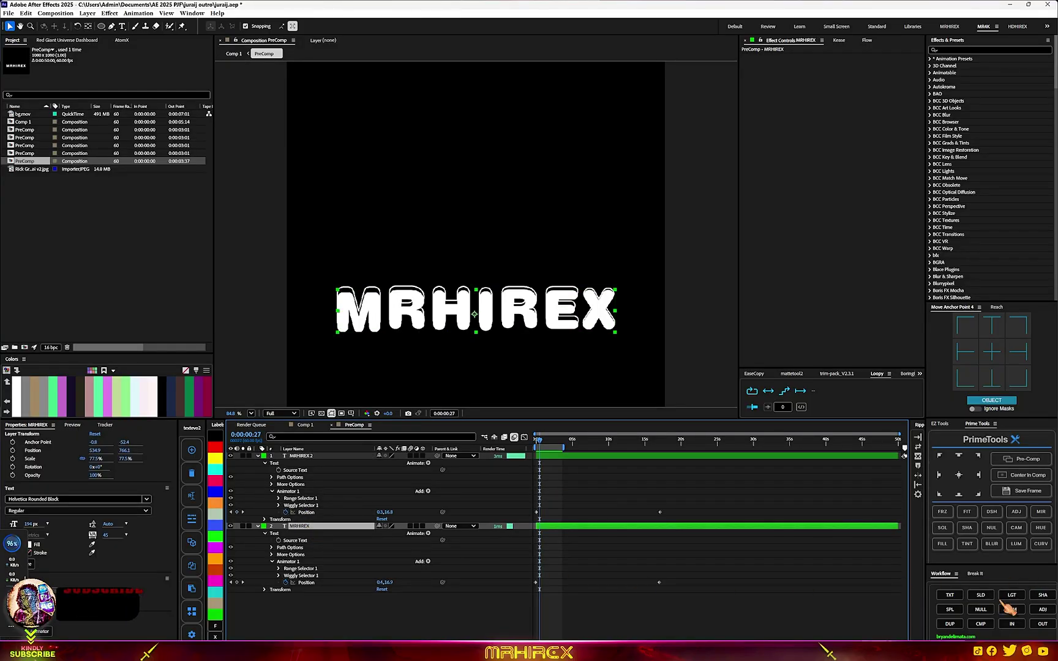
left_click(981, 624)
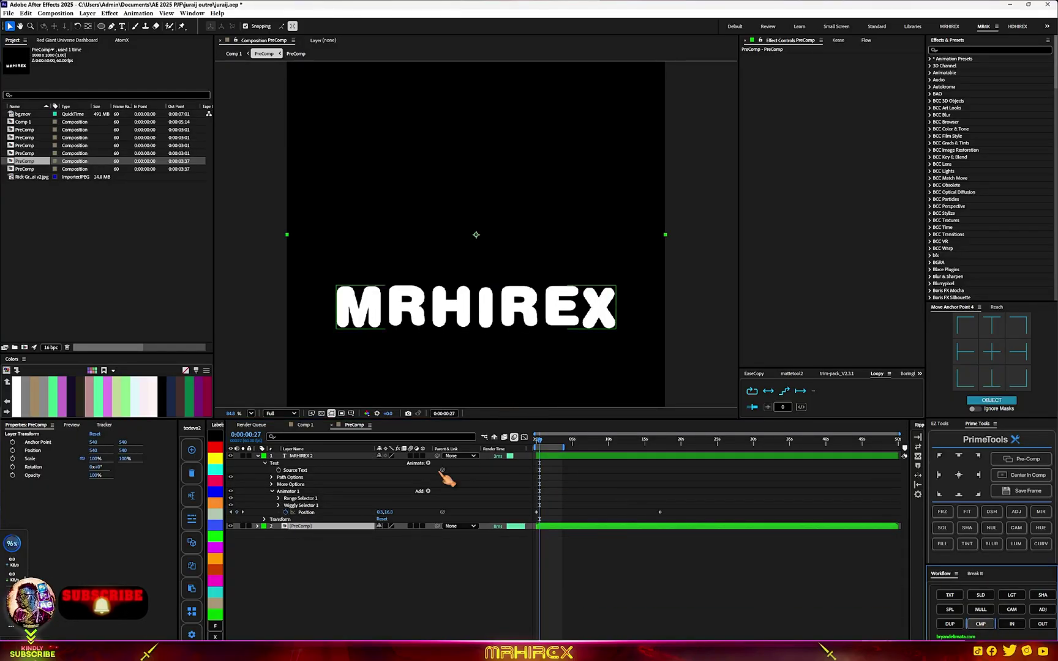
mouse_move(538, 440)
left_mouse_down()
mouse_move(549, 441)
mouse_move(540, 448)
left_mouse_up()
Apply S_TextureFlux to the new precomp with orange Color1, yellow Color0, Frequency 5.80, Bubble Amount 6.500 and Brightness1 2.640
key("ctrl+space")
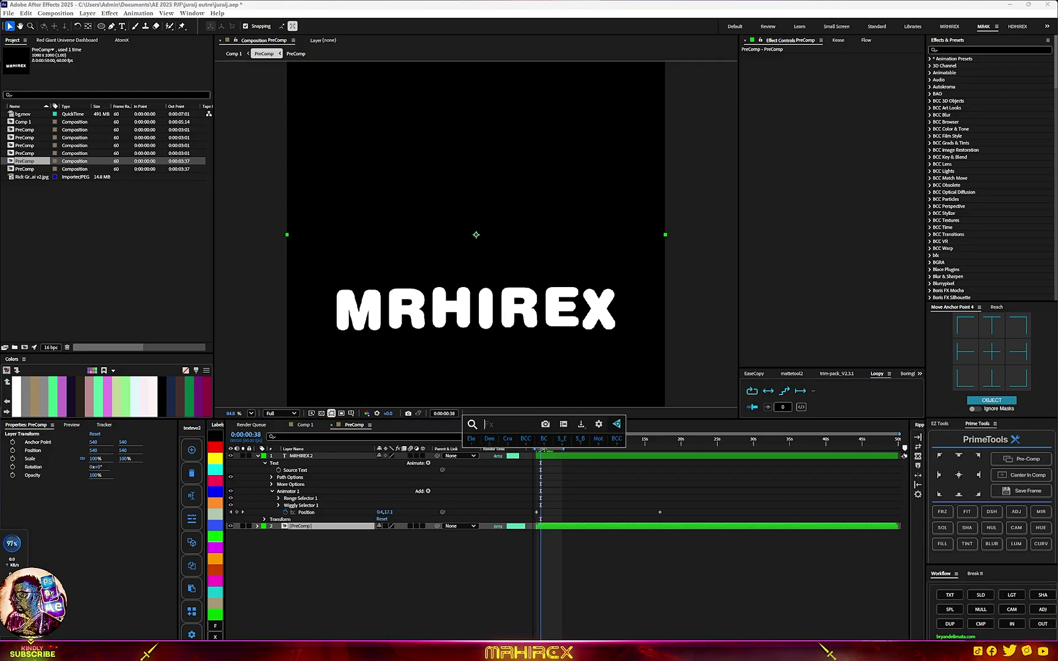
type("flu")
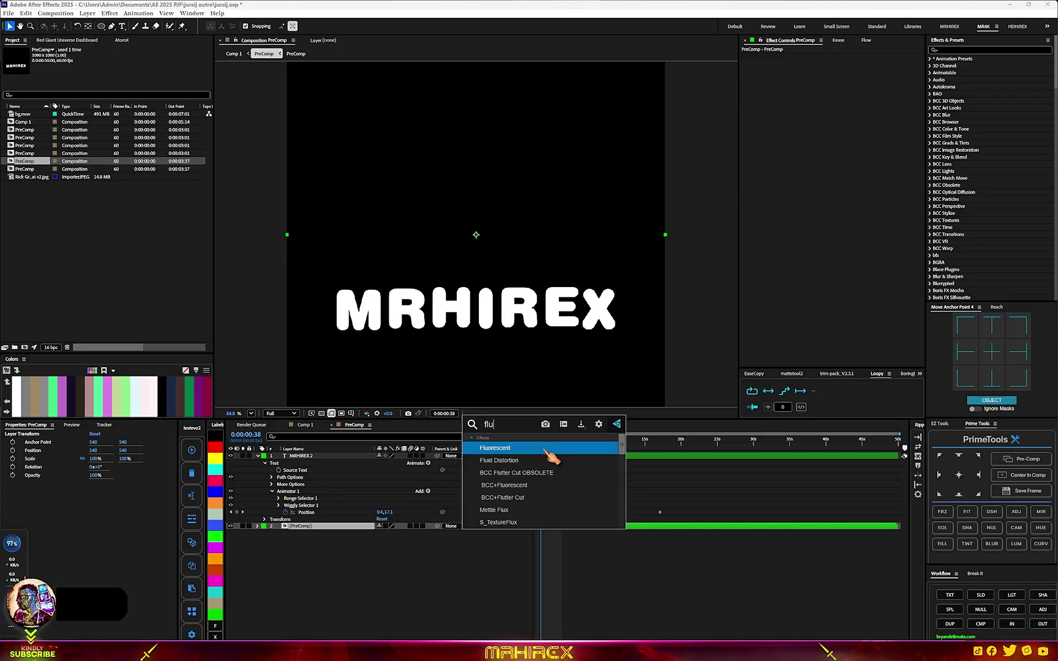
type("x")
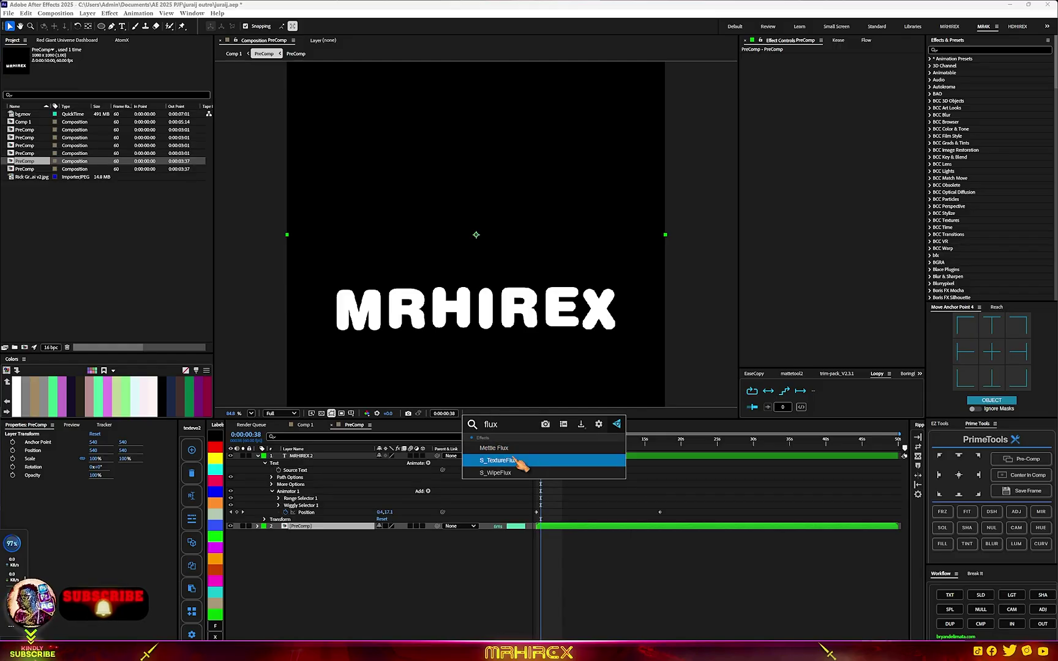
left_click(508, 461)
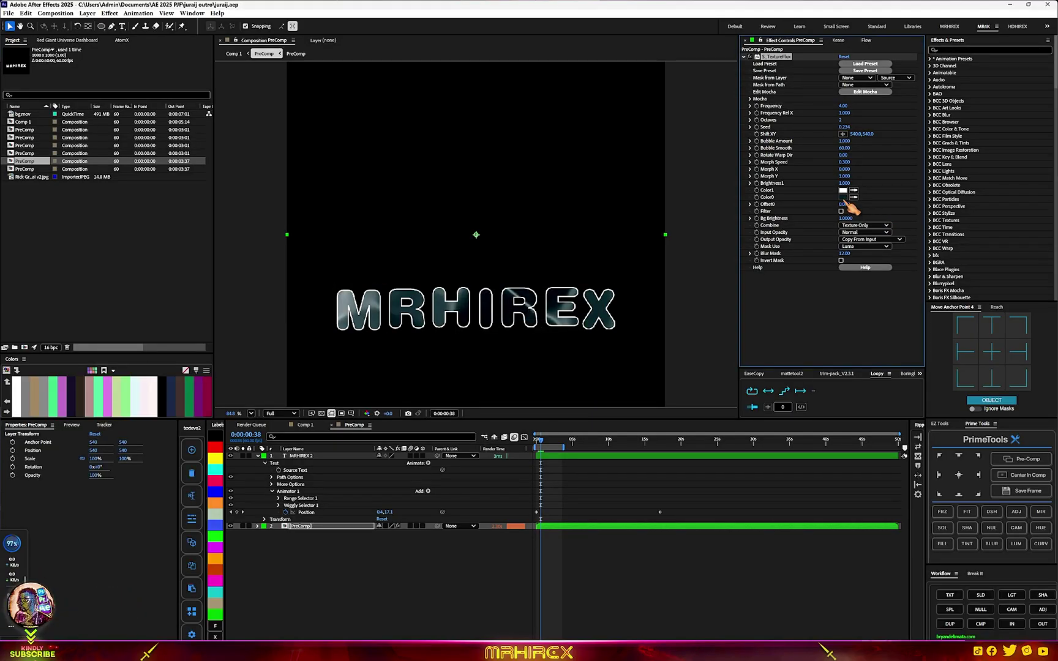
left_click(843, 197)
left_click_drag(556, 330, 555, 285)
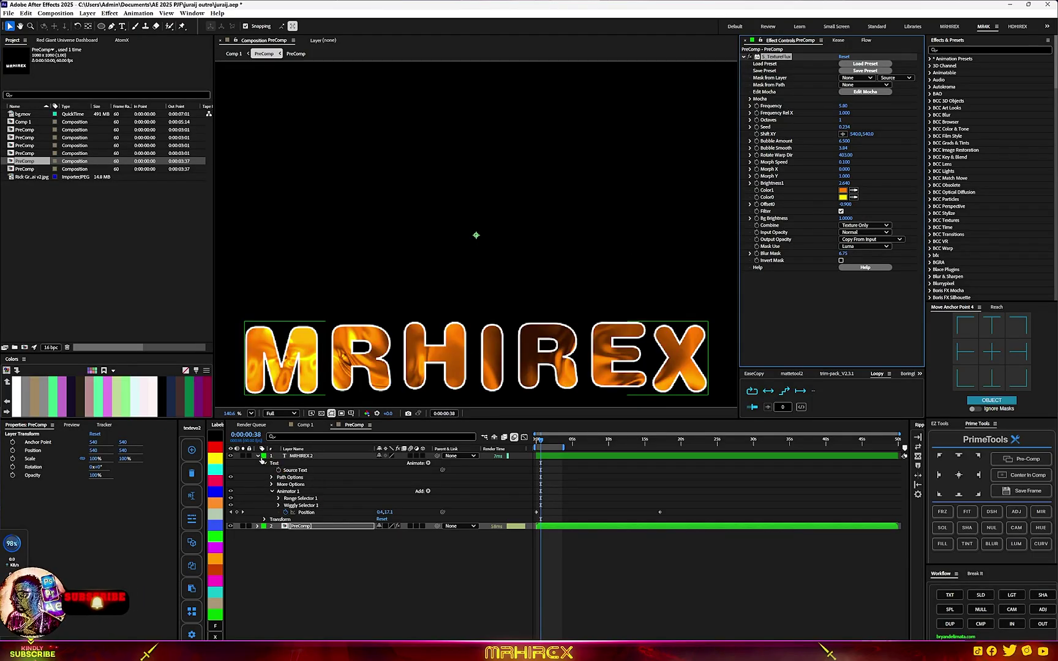
Collapse the MRHIREX 2 properties and precompose the outline text together with the textured precomp
left_click(261, 460)
left_click(258, 456)
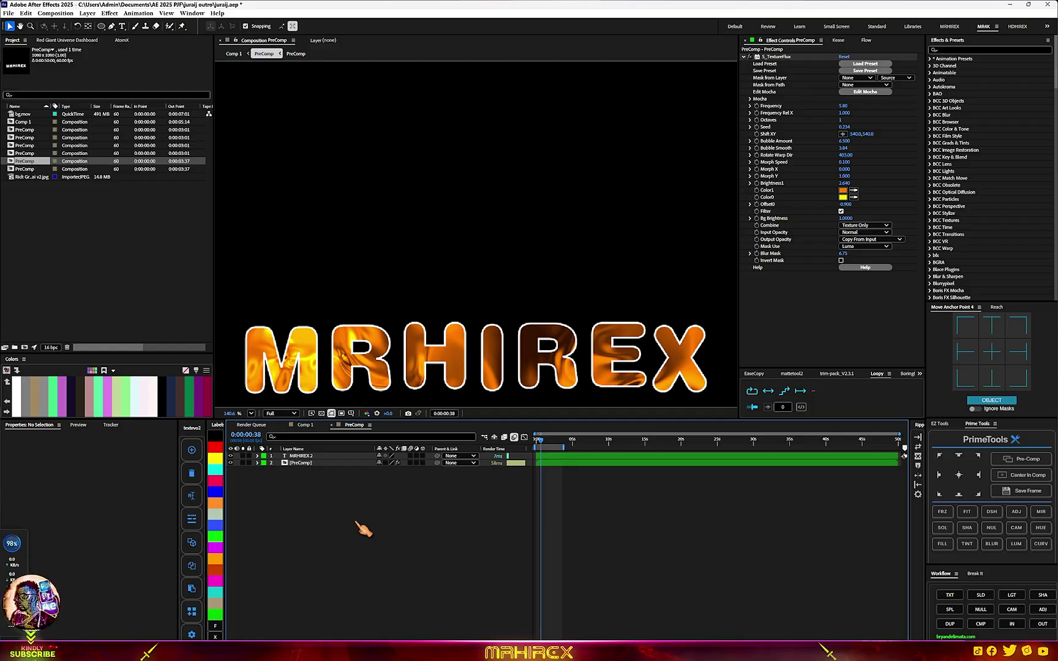
left_click_drag(364, 531, 290, 453)
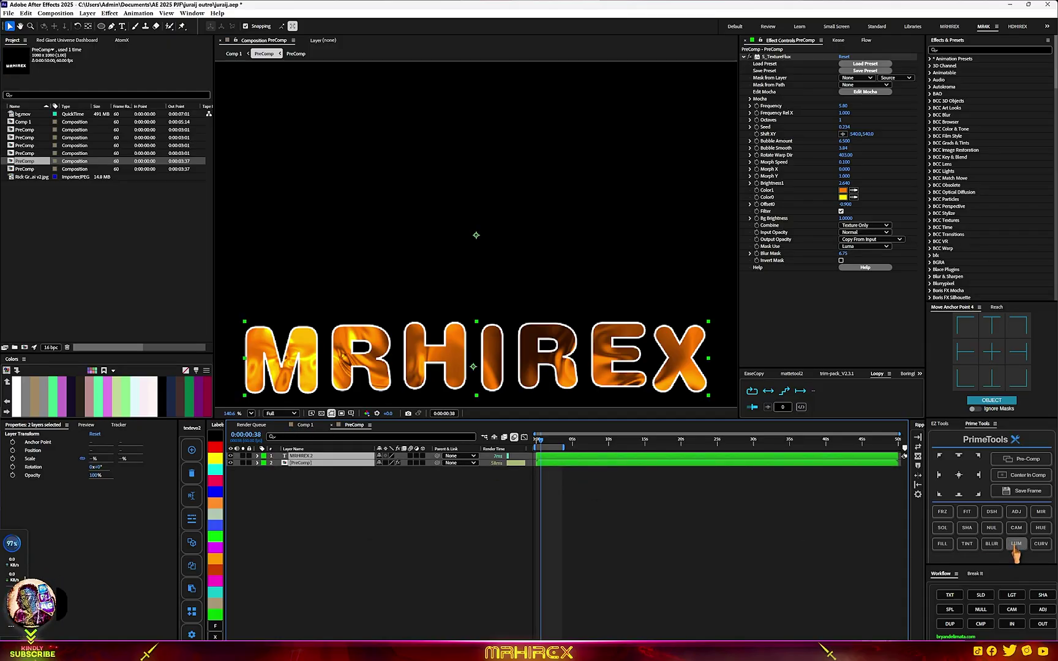
left_click(982, 625)
Apply CC Light Sweep to the combined title precomp with Sweep Intensity 56, and place Center and Direction keyframes at the first frame
key("ctrl+space")
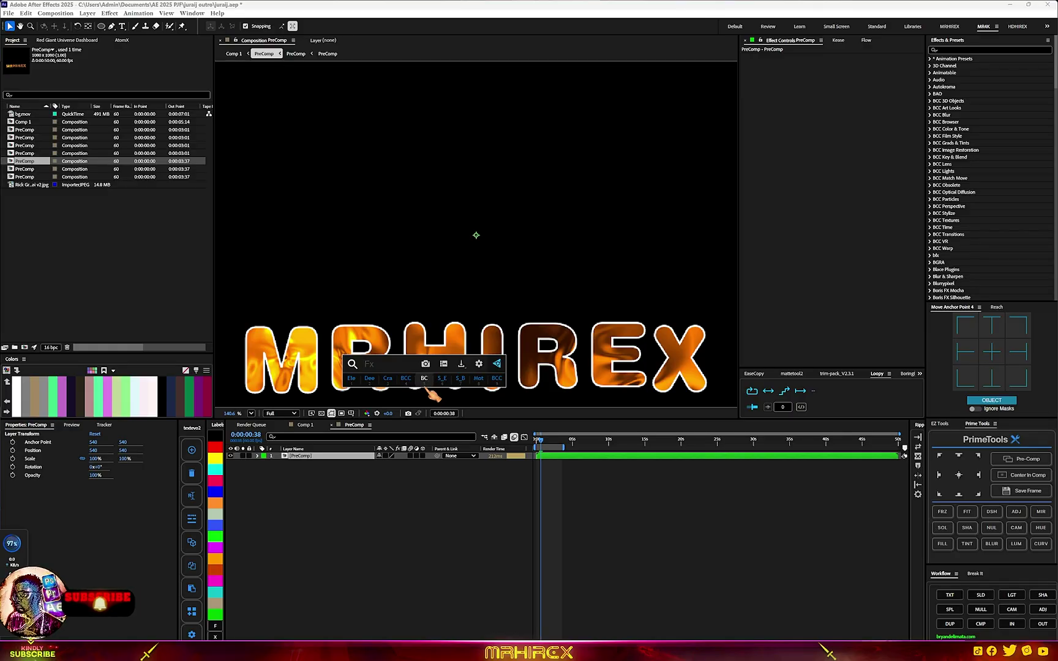
type("light s")
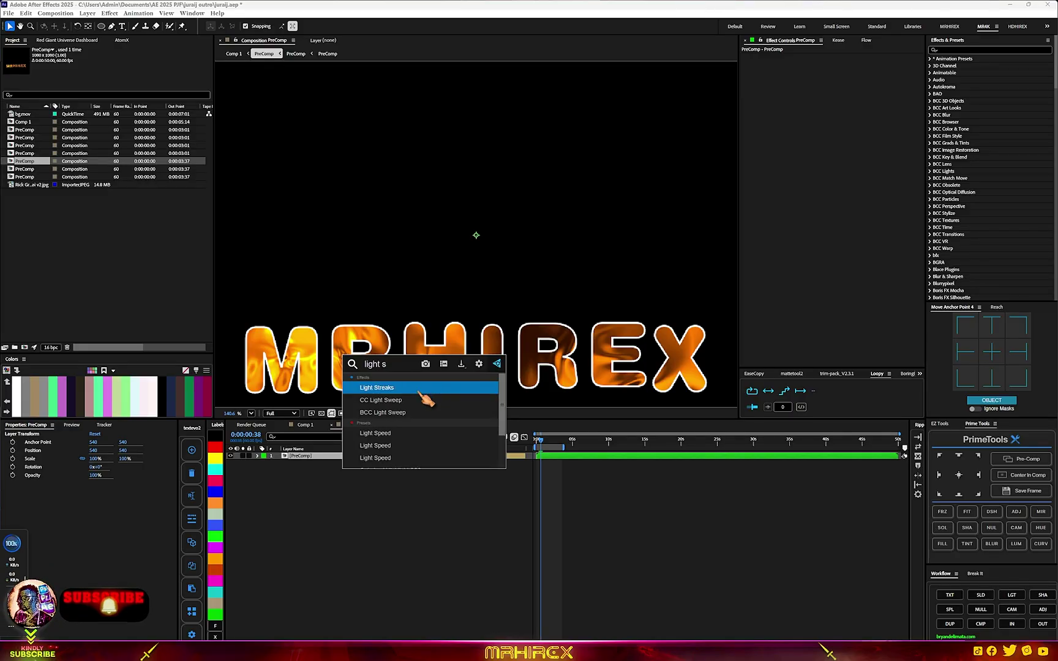
left_click(395, 402)
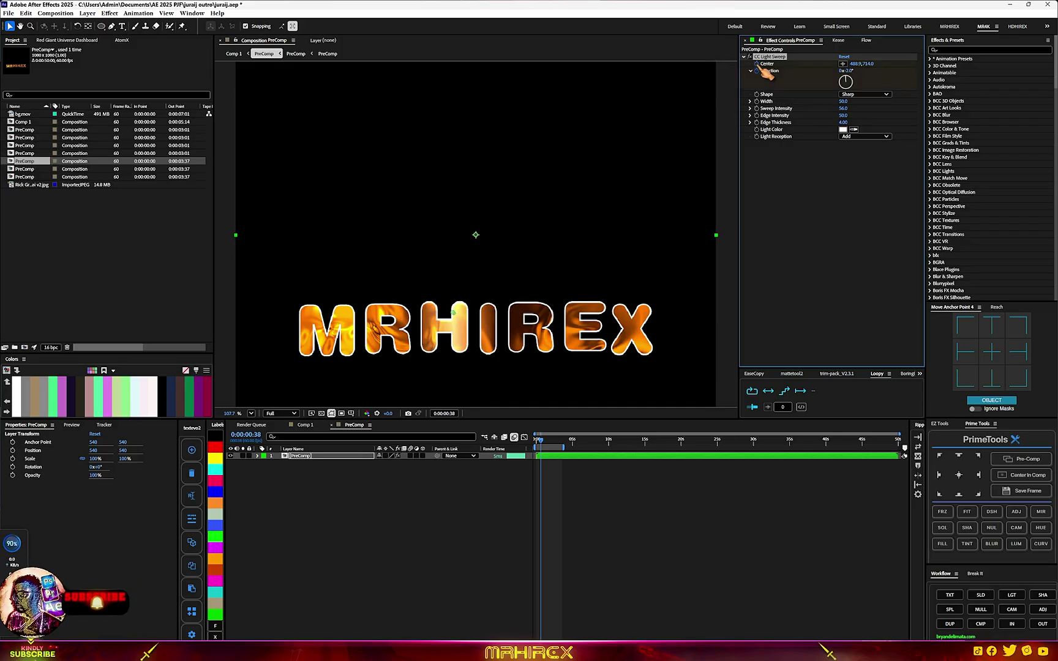
key("u")
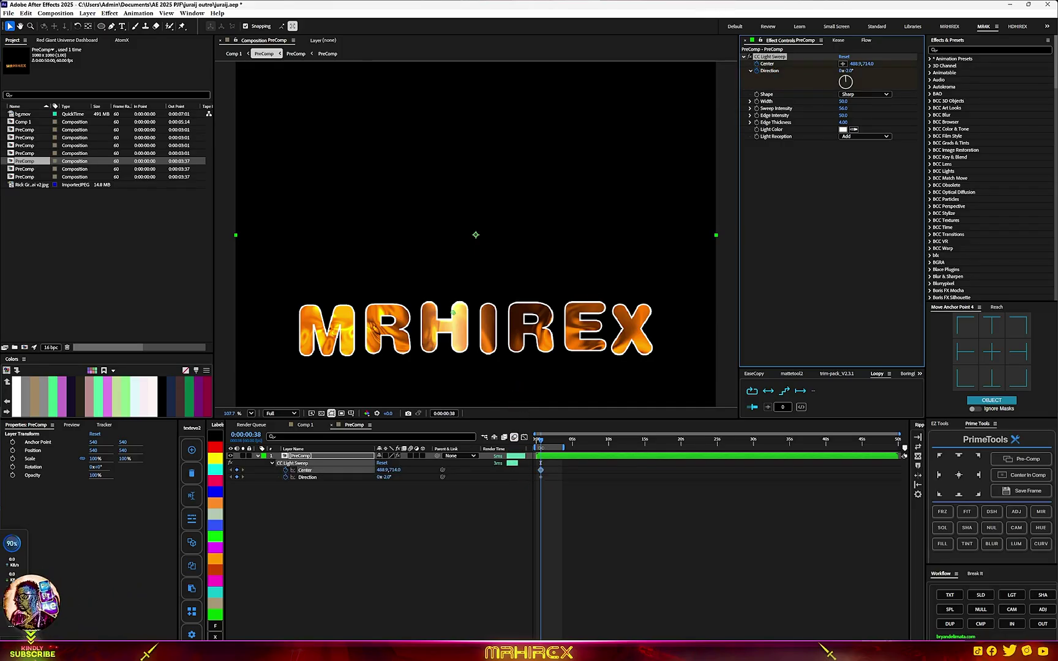
left_click_drag(540, 442, 538, 482)
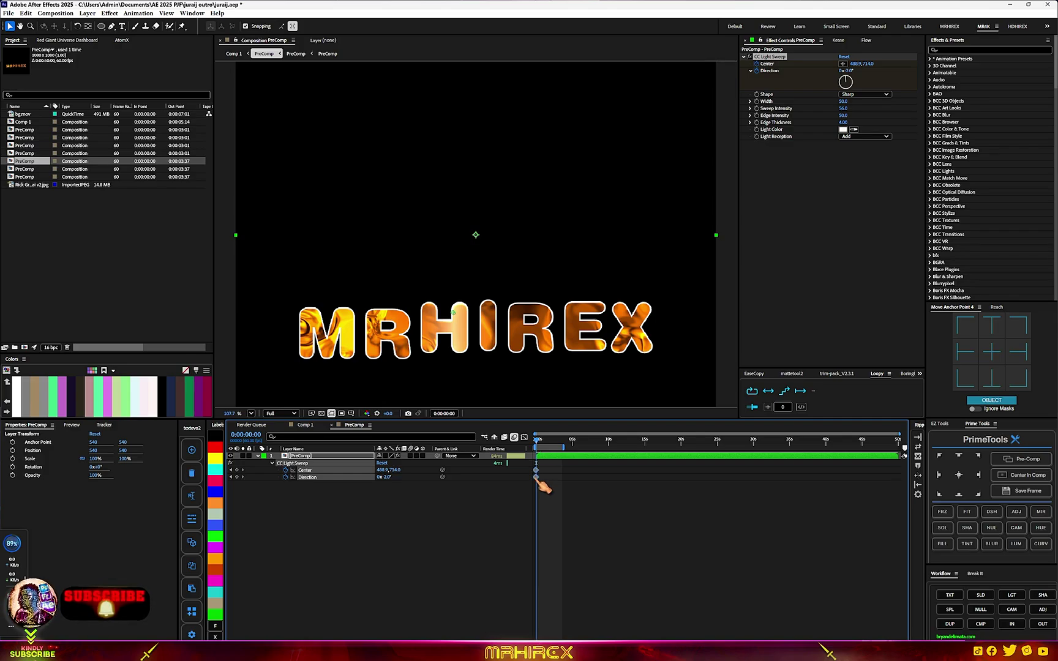
Animate the light sweep's Center across the title, from just before the M at the first frame to just past the X at 0:00:02:14
left_click_drag(454, 314, 278, 330)
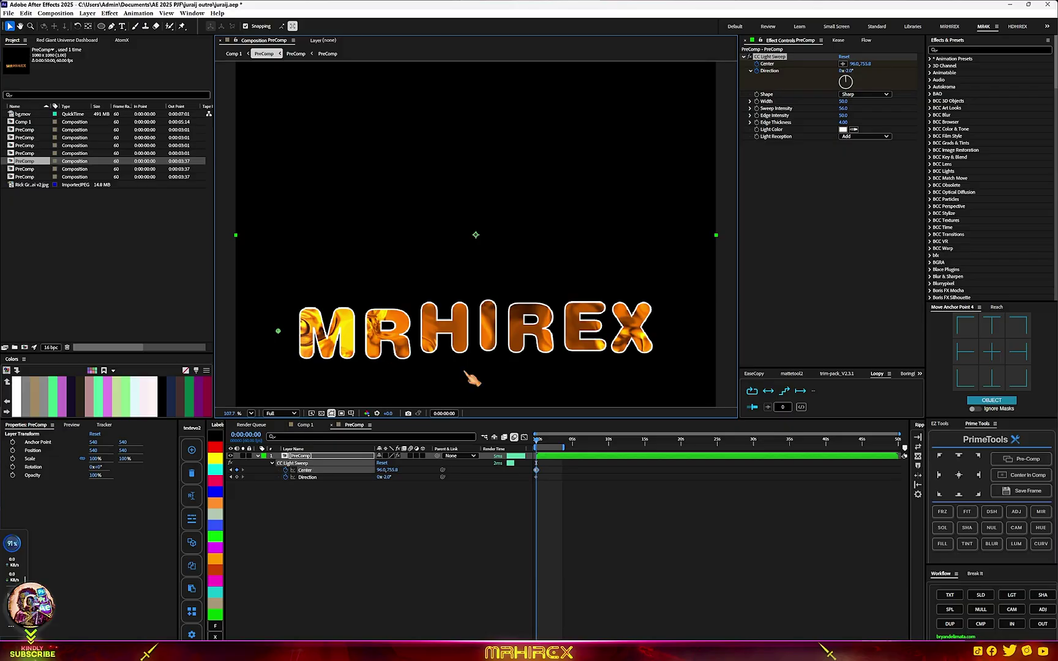
left_click_drag(536, 441, 552, 442)
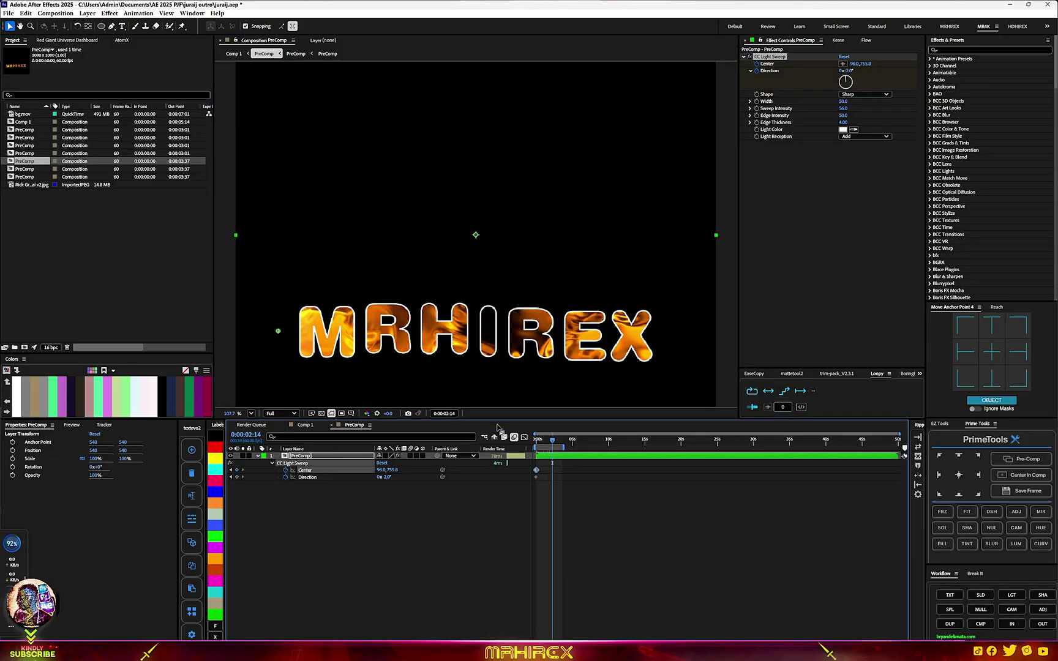
left_click_drag(278, 331, 678, 359)
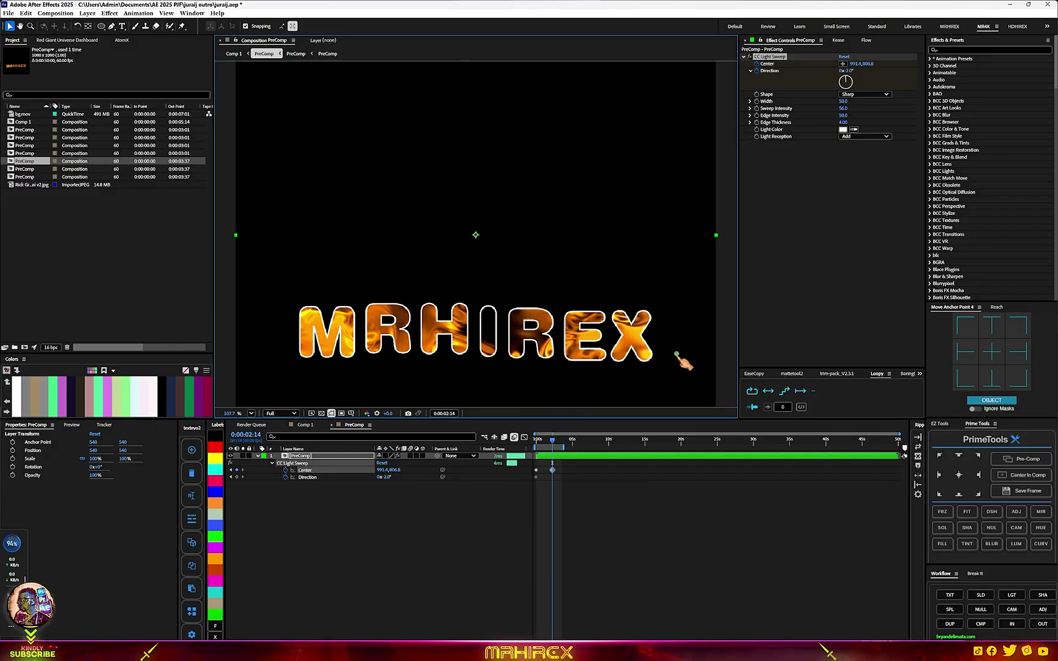
Return to Comp 1 and move the current time to 0:00:00:59
left_click(331, 424)
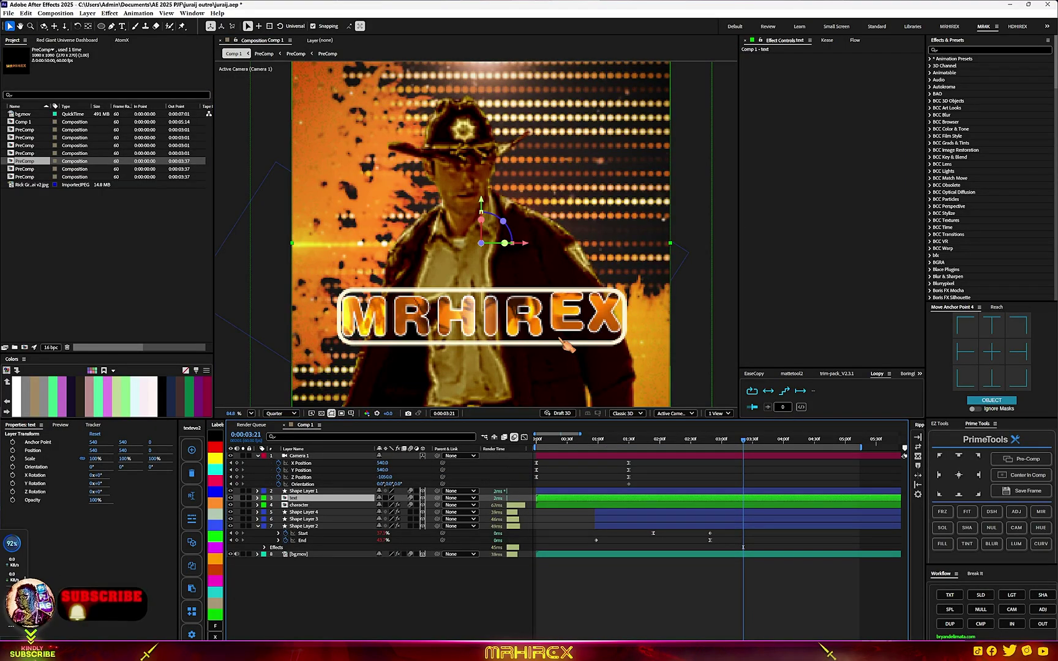
scroll(568, 347, "down", 2)
left_click_drag(747, 444, 598, 464)
Apply two Drop Shadows with Softness 62.0 and a Deep Glow with Radius 626.00 and Exposure 0.17 to the text layer
left_click(306, 505)
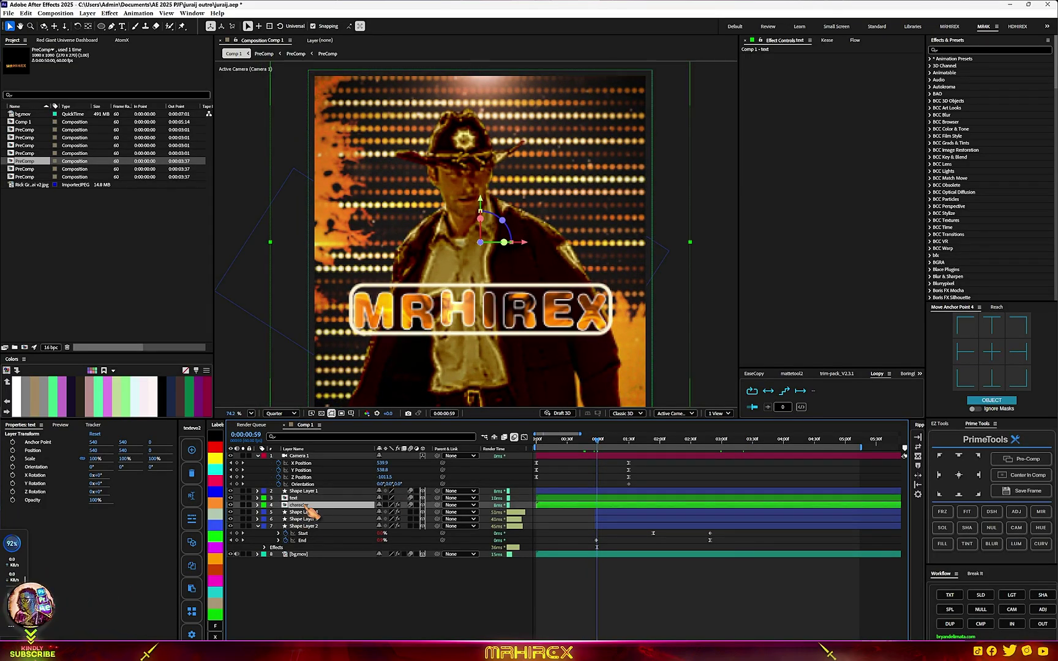
left_click(308, 499)
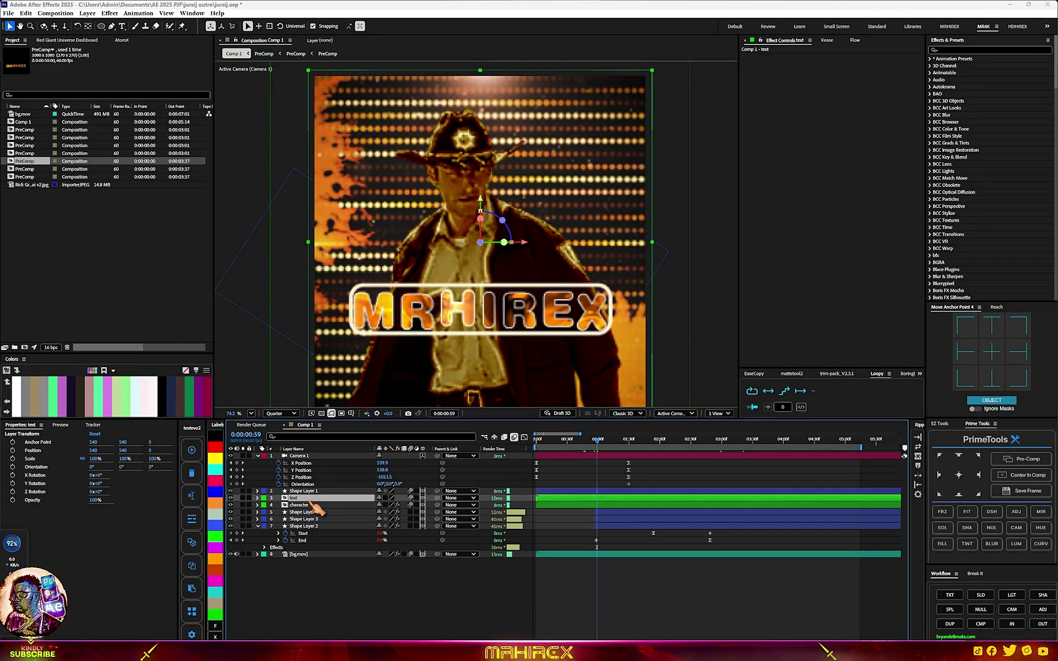
key("ctrl+space")
type("shad")
key("BackSpace")
key("BackSpace")
key("BackSpace")
key("BackSpace")
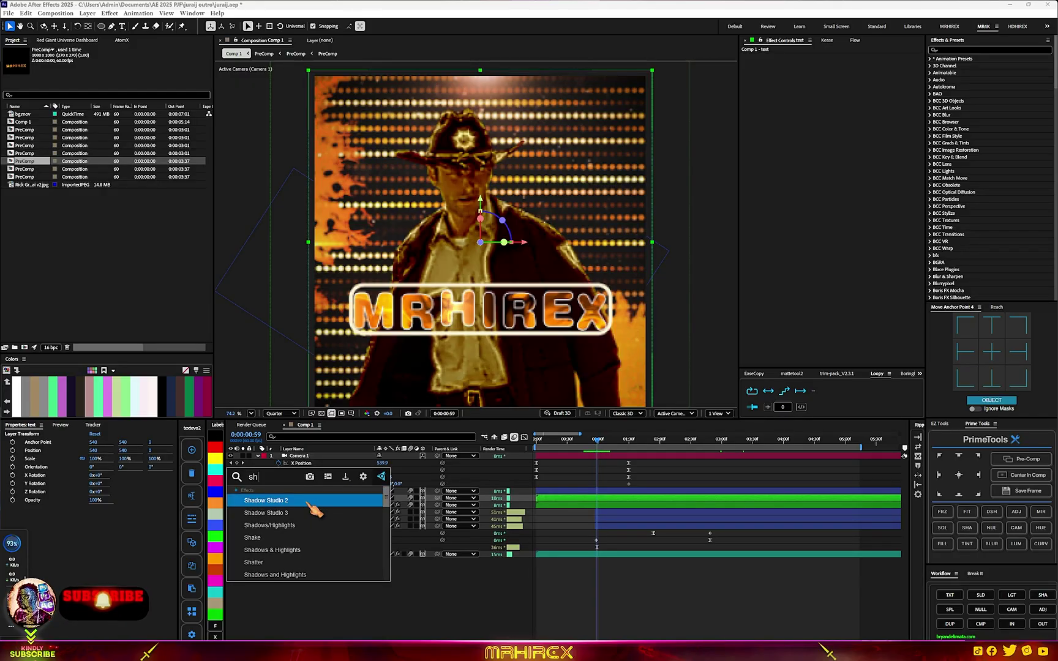
type("drop")
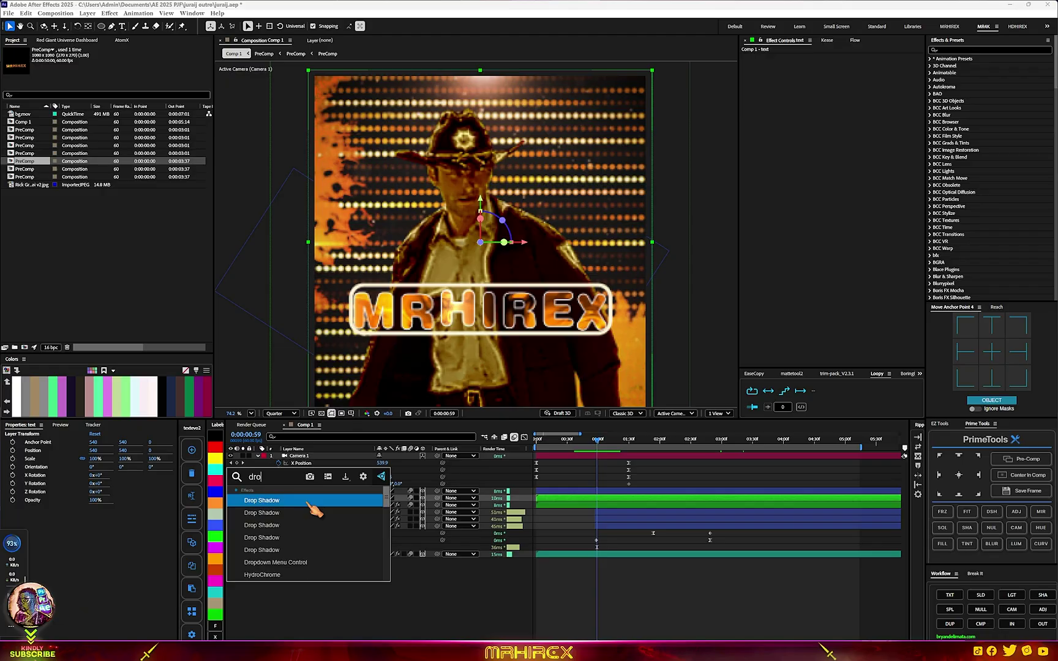
left_click(281, 552)
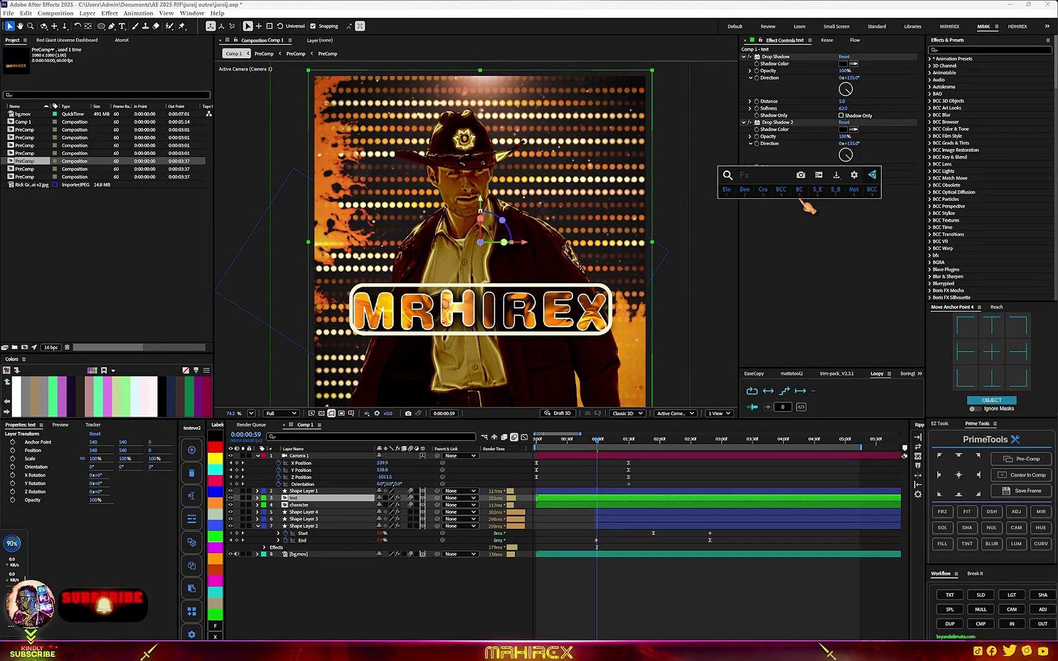
type("de")
left_click(773, 200)
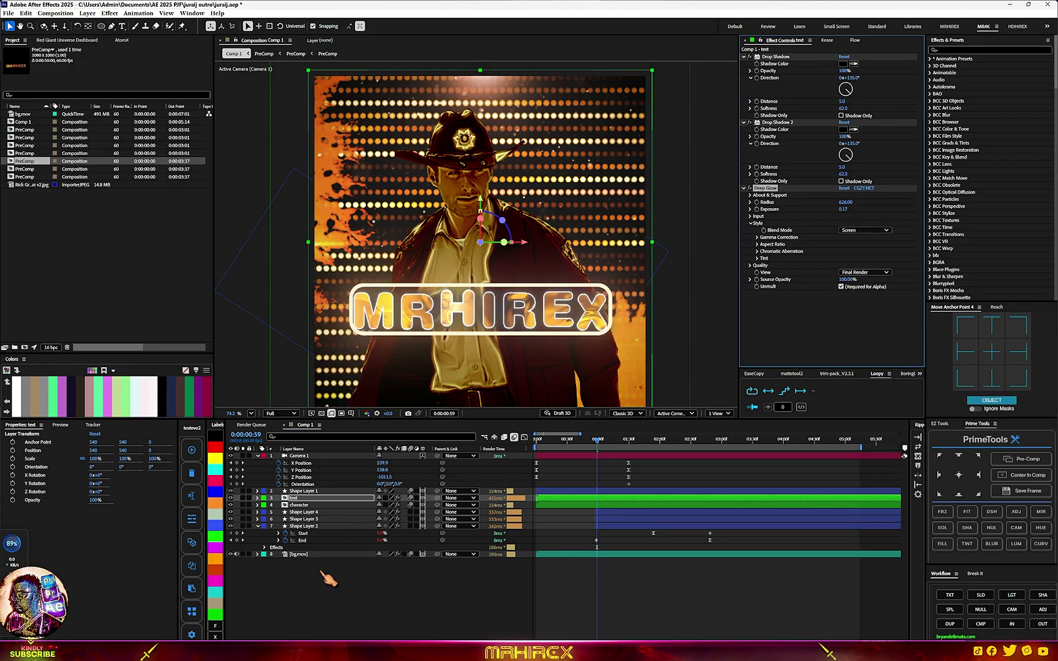
Precompose the bg.mov layer and apply Deep Glow to it with Exposure 0.05 and blend mode Add
left_click(309, 491)
key("ctrl+space")
type("dee")
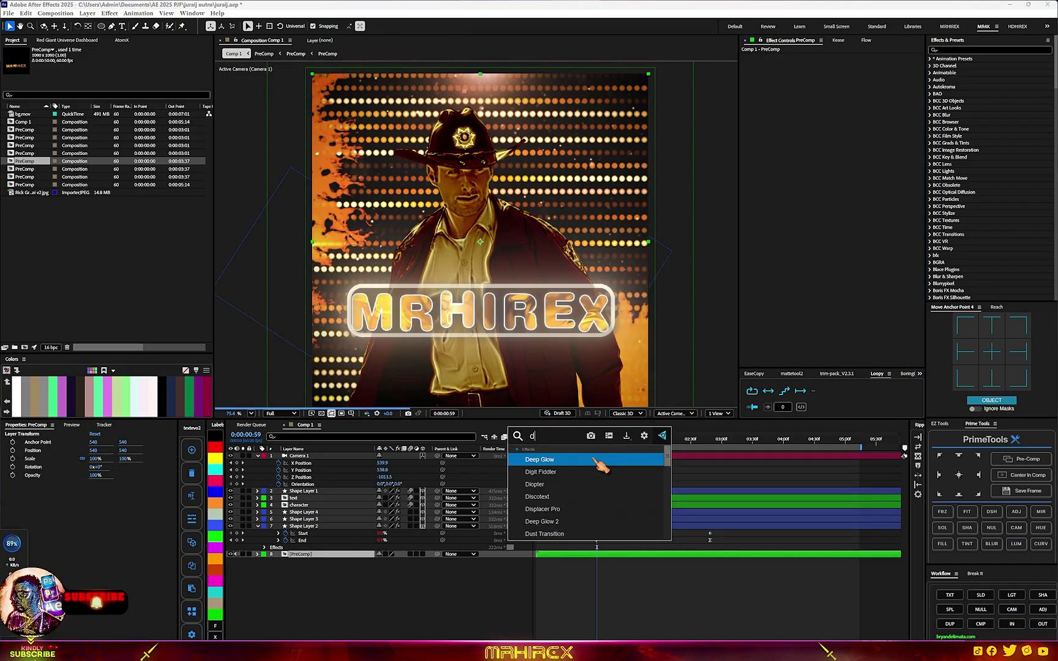
left_click(590, 461)
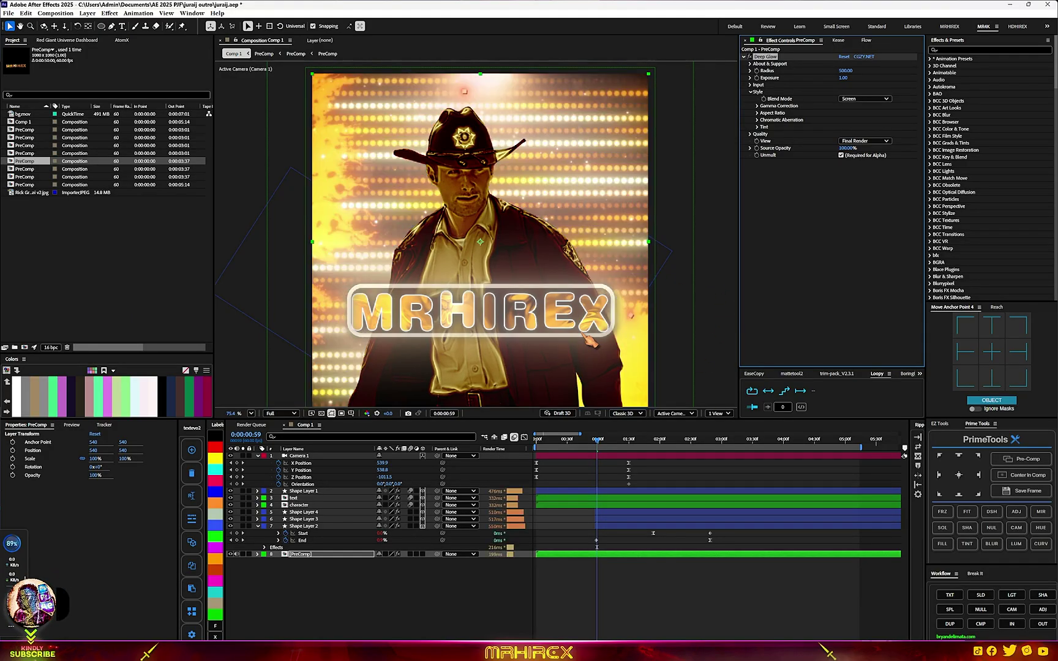
scroll(569, 339, "down", 2)
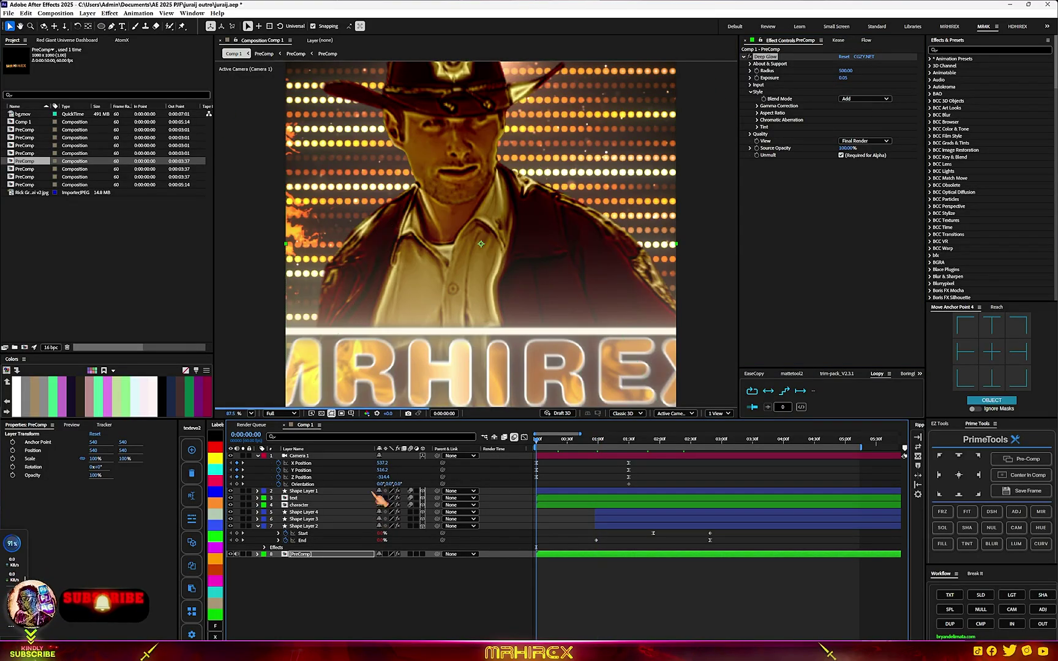
Precompose all Comp 1 layers together and apply Universe RGB Separation with the Distorted preset to the new precomp
key("ctrl+a")
left_click(980, 624)
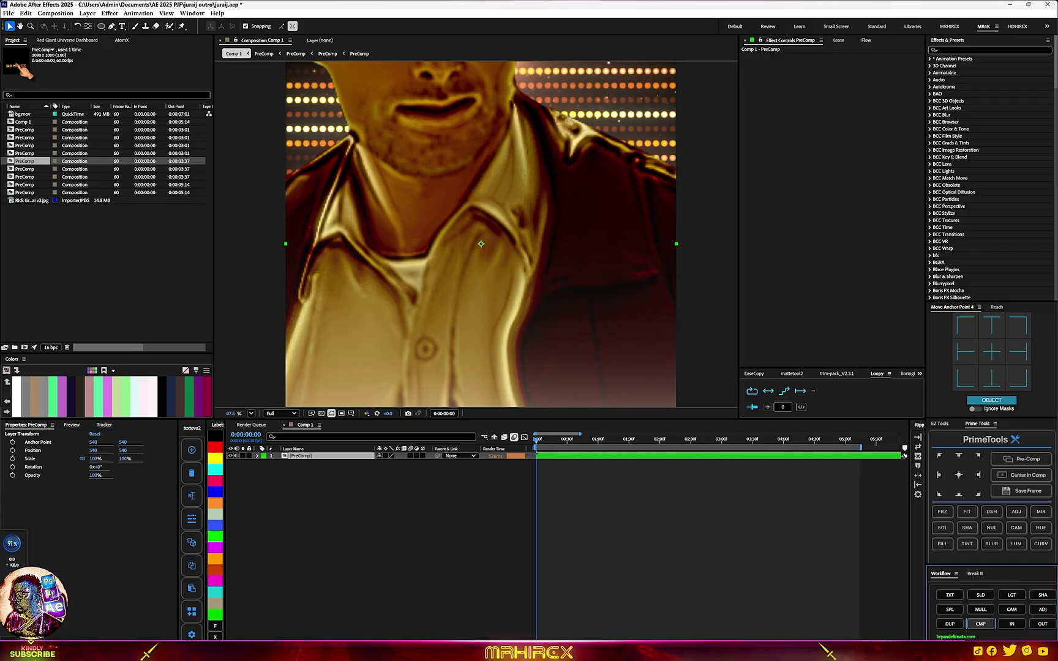
left_click(65, 40)
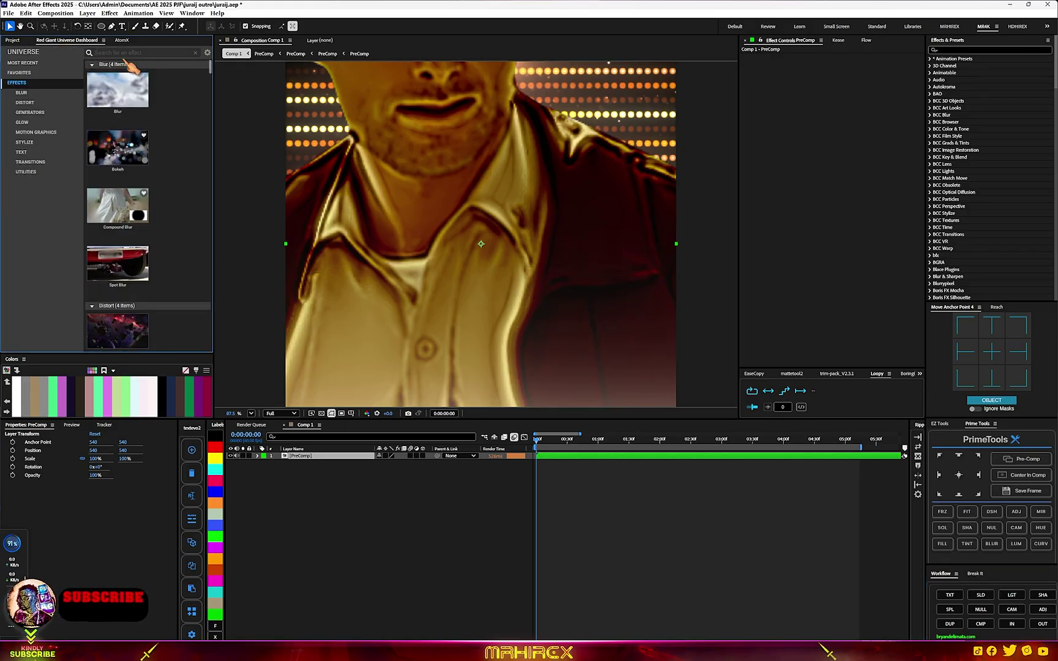
type("r")
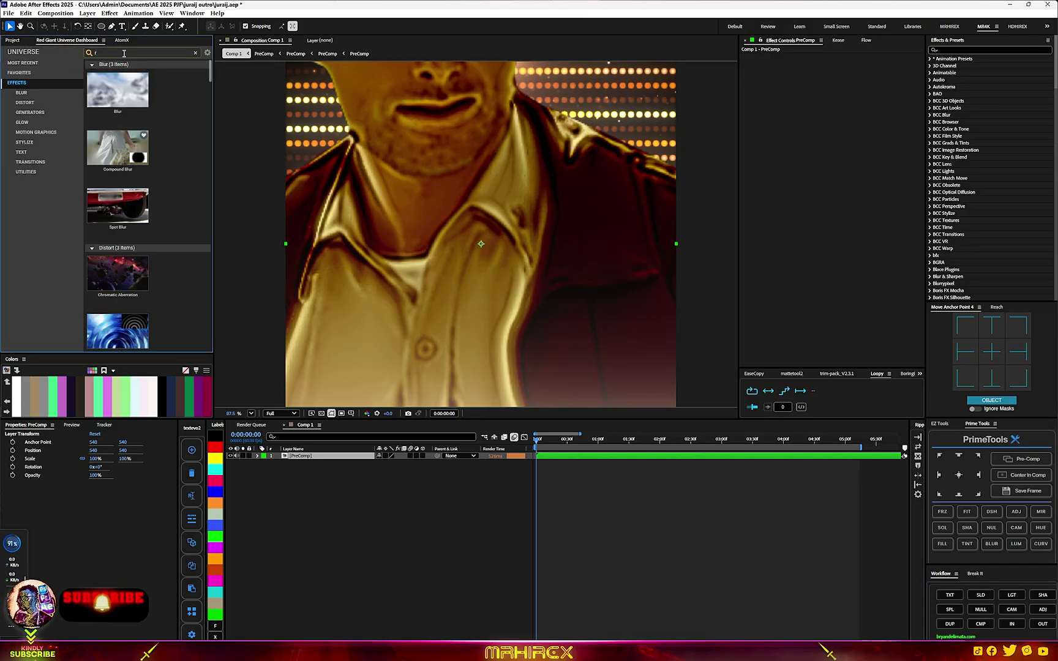
type("gb")
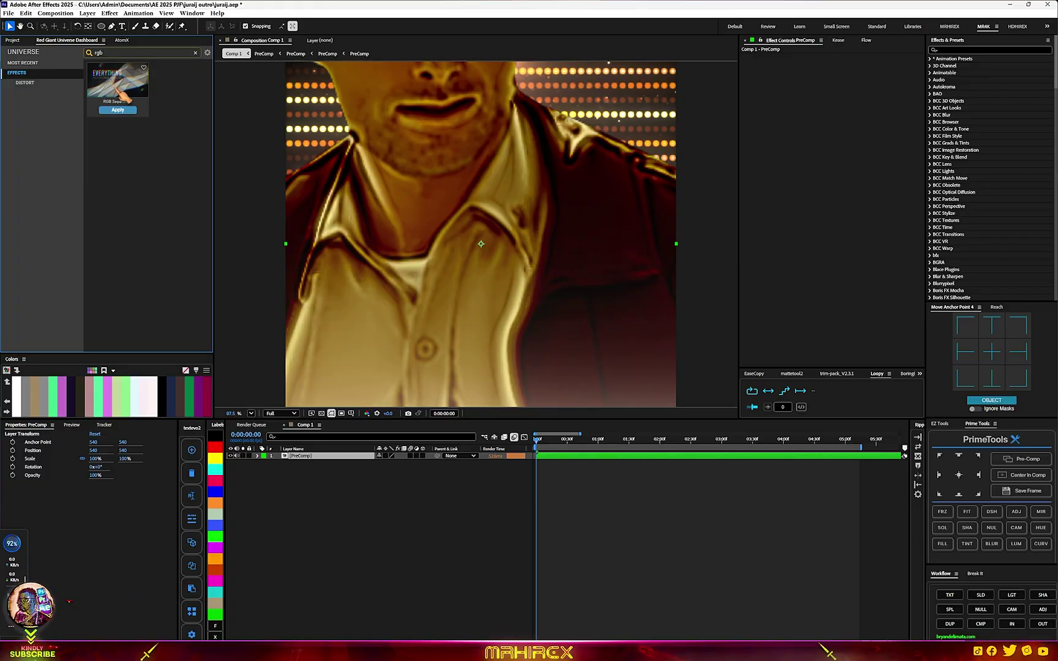
left_click(120, 87)
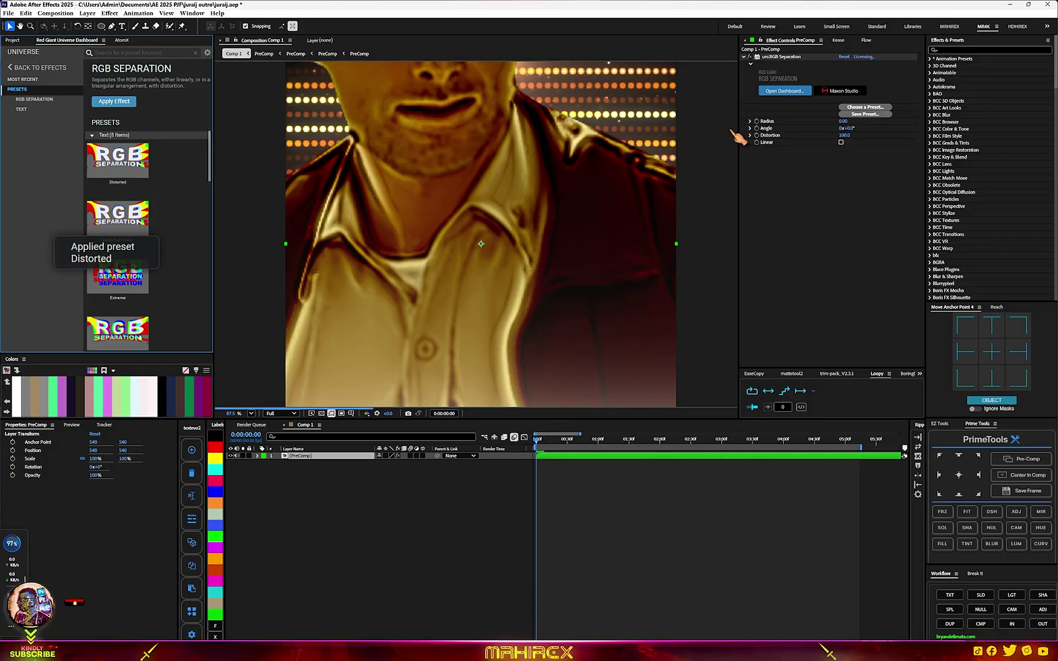
Keyframe the RGB Separation Distortion from 100.0 at the first frame to 0 at 0:00:00:44, and enable Linear
left_click(757, 135)
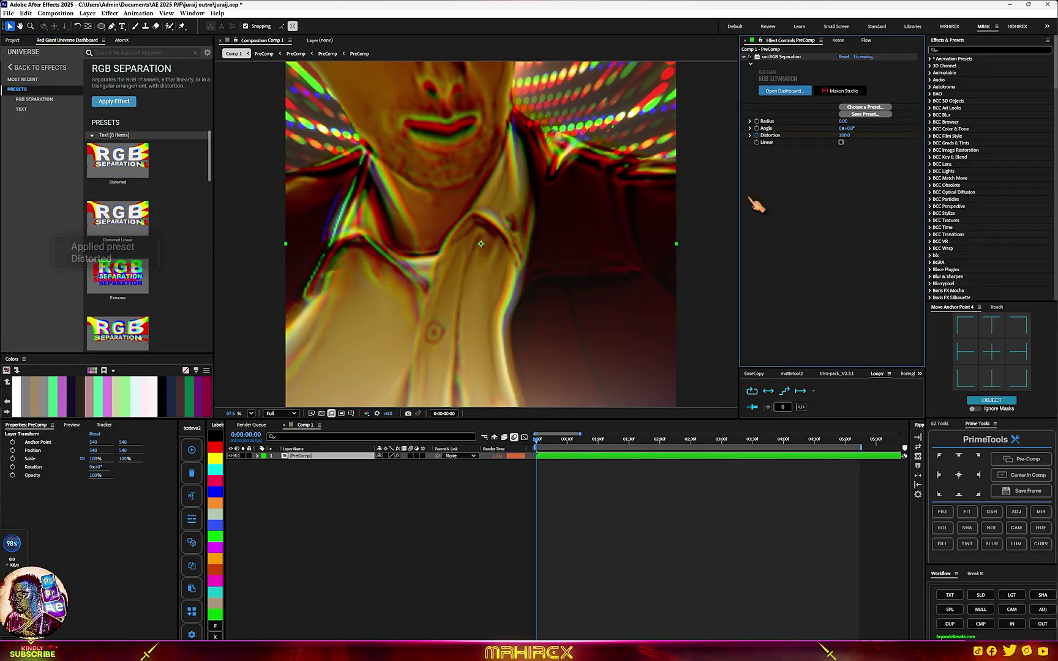
left_click_drag(539, 443, 582, 443)
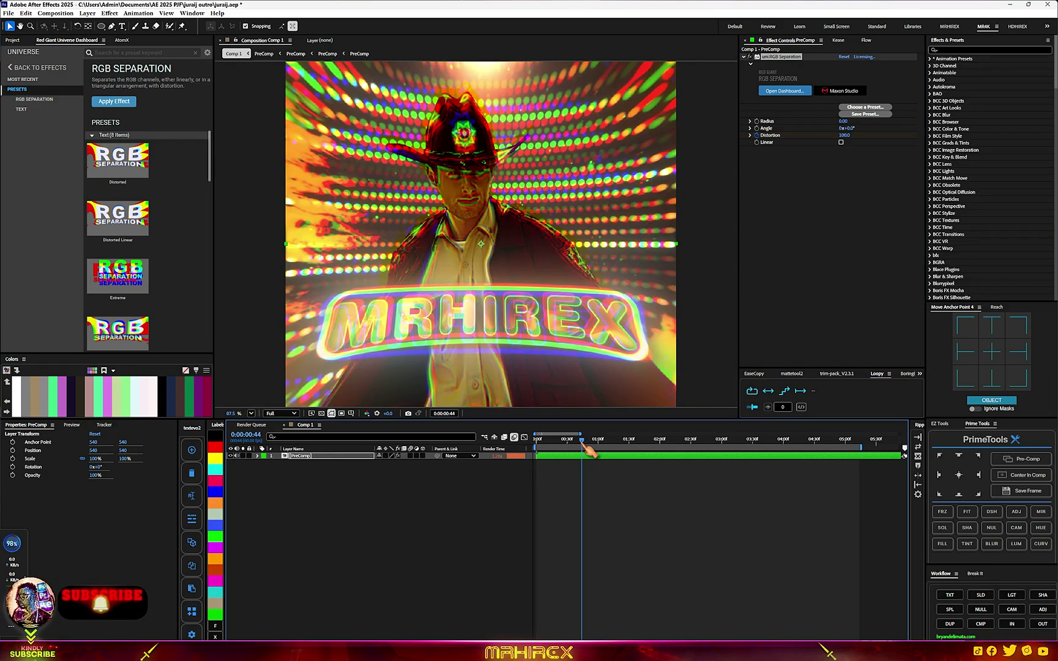
left_click(844, 137)
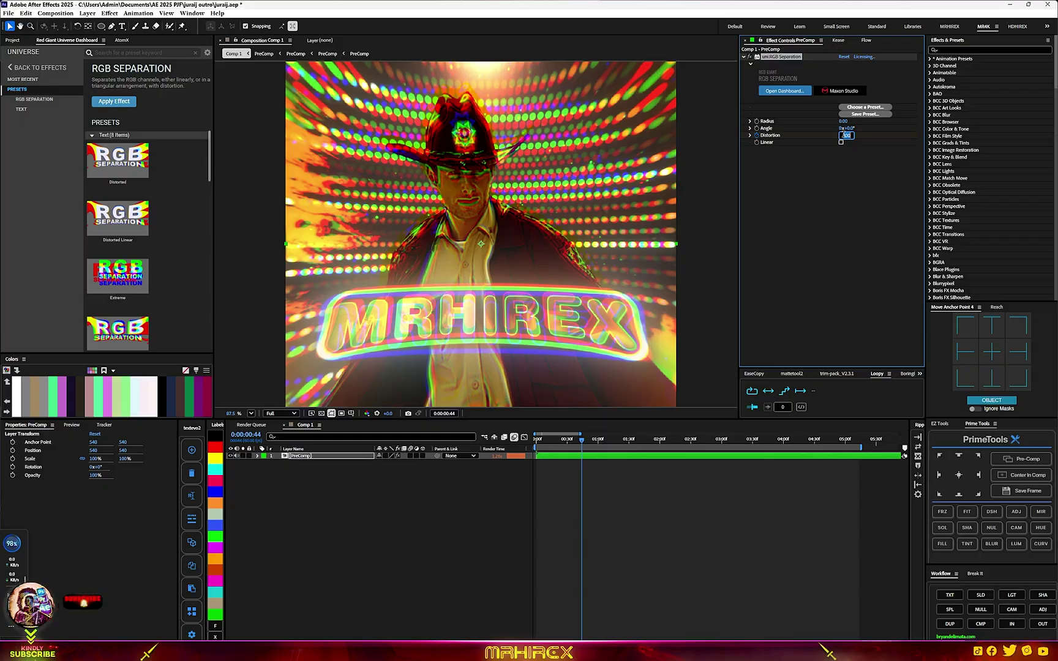
type("0")
key("Return")
left_click(841, 142)
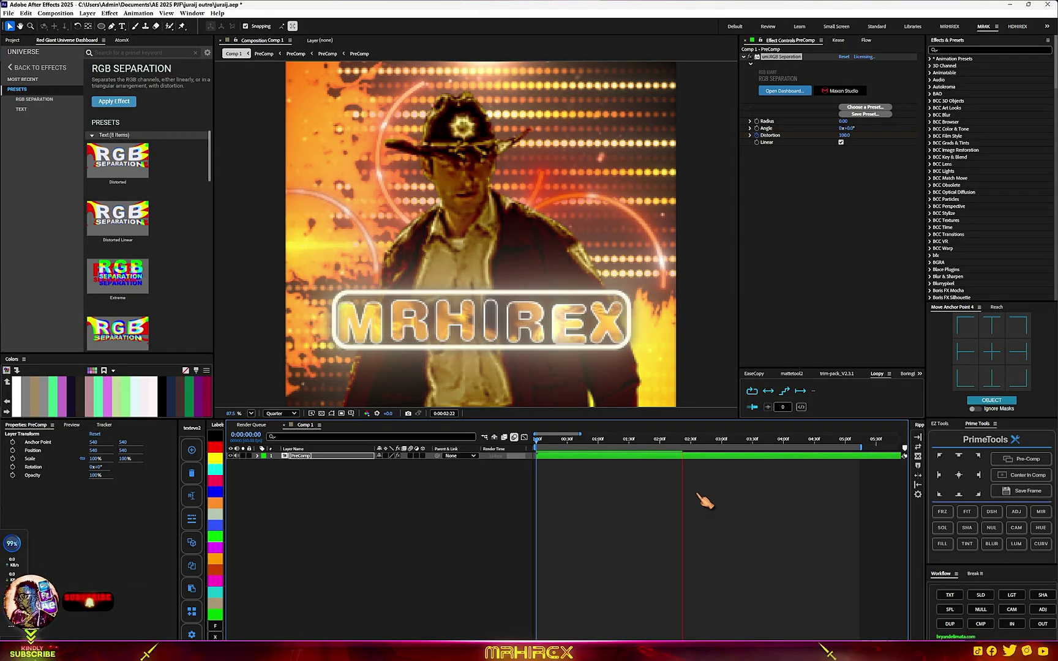
Easy-ease the two Distortion keyframes and shift the ending one to about 0:00:01:30
key("space")
key("u")
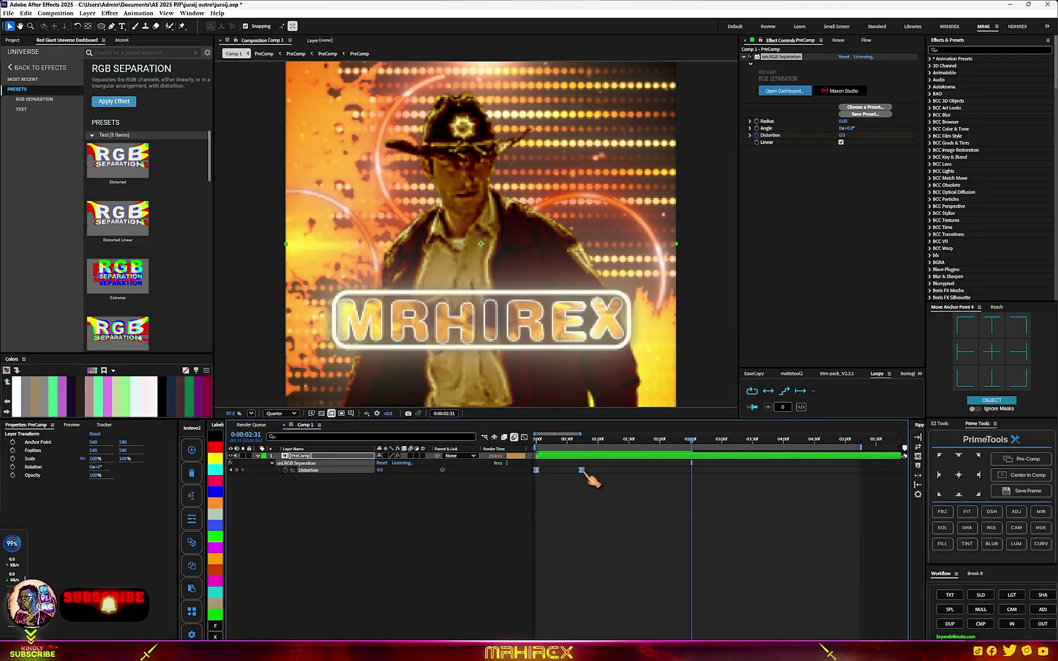
left_click(618, 479)
left_click(582, 471)
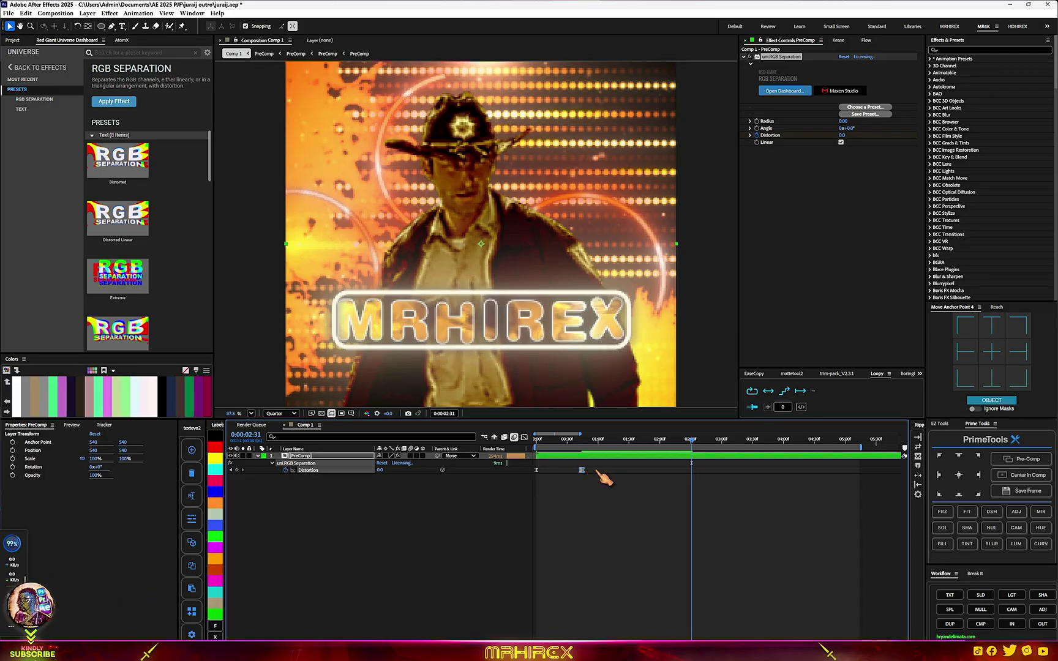
Stretch the ending Distortion keyframe's ease back toward the first keyframe in the speed graph
left_click(525, 438)
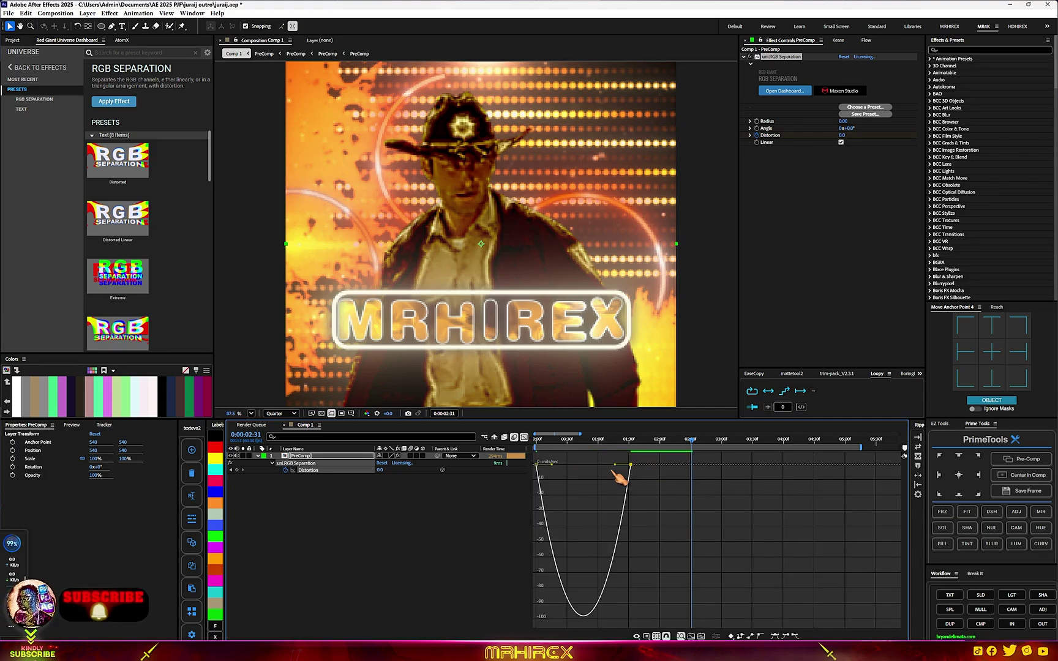
left_click_drag(616, 467, 536, 443)
left_click(524, 437)
Preview Comp 1 and scrub through its opening to check the RGB distortion transition and camera move
key("space")
key("space")
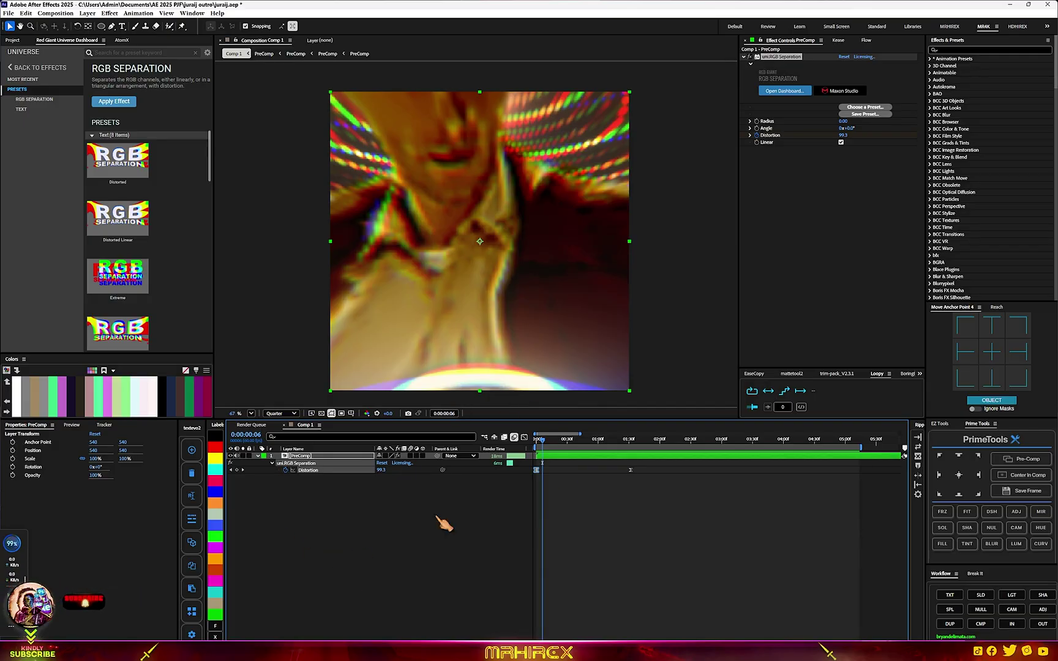
left_click_drag(560, 445, 638, 447)
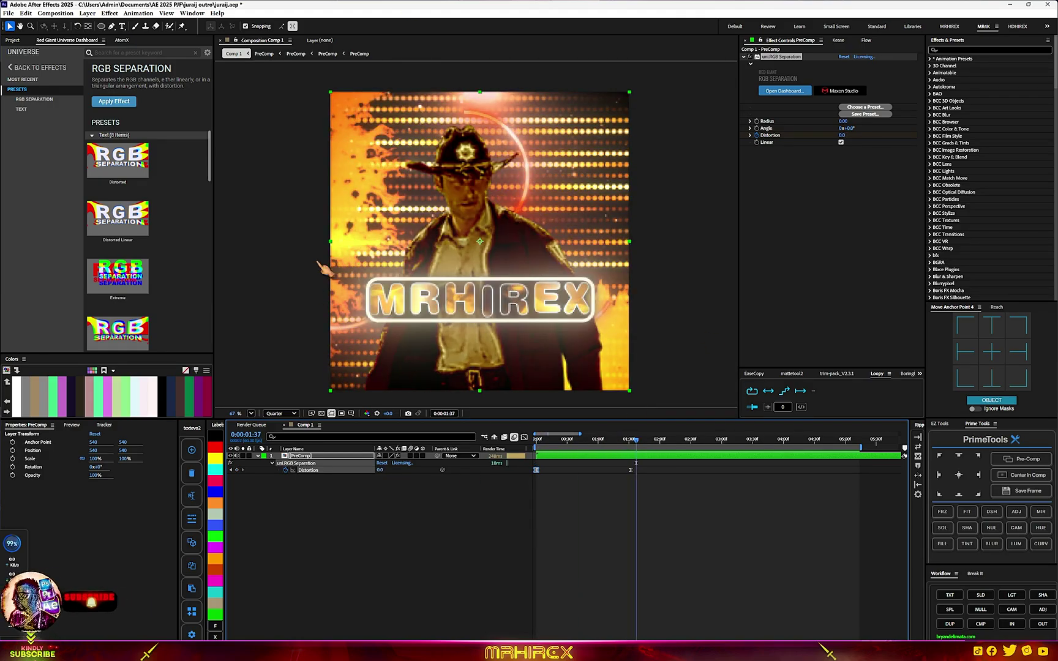
scroll(496, 376, "down", 2)
key("ctrl+m")
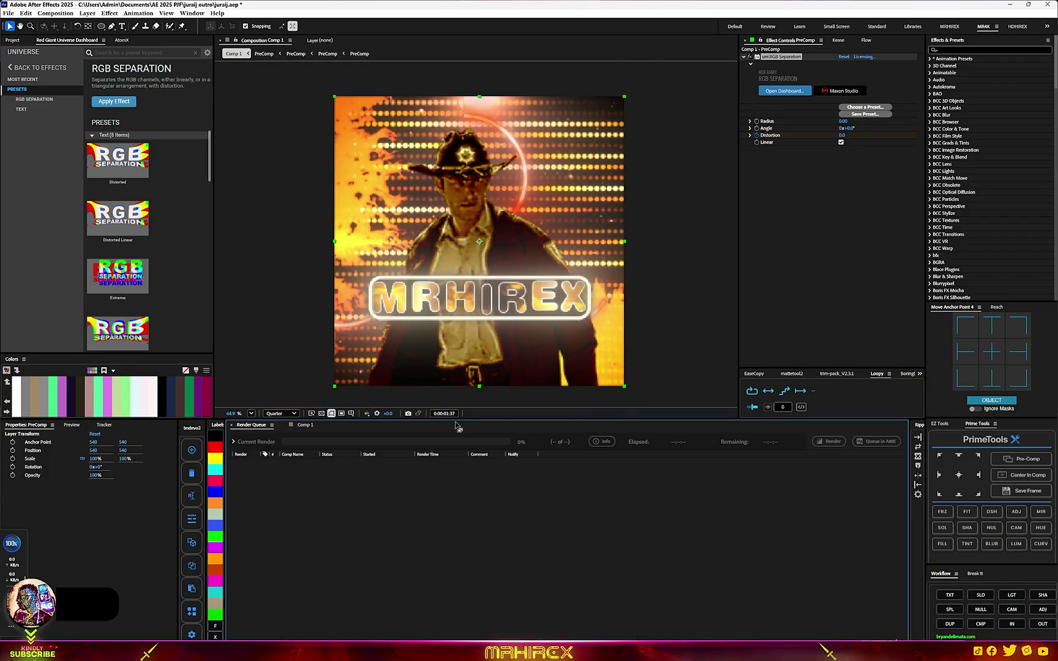
left_click(304, 425)
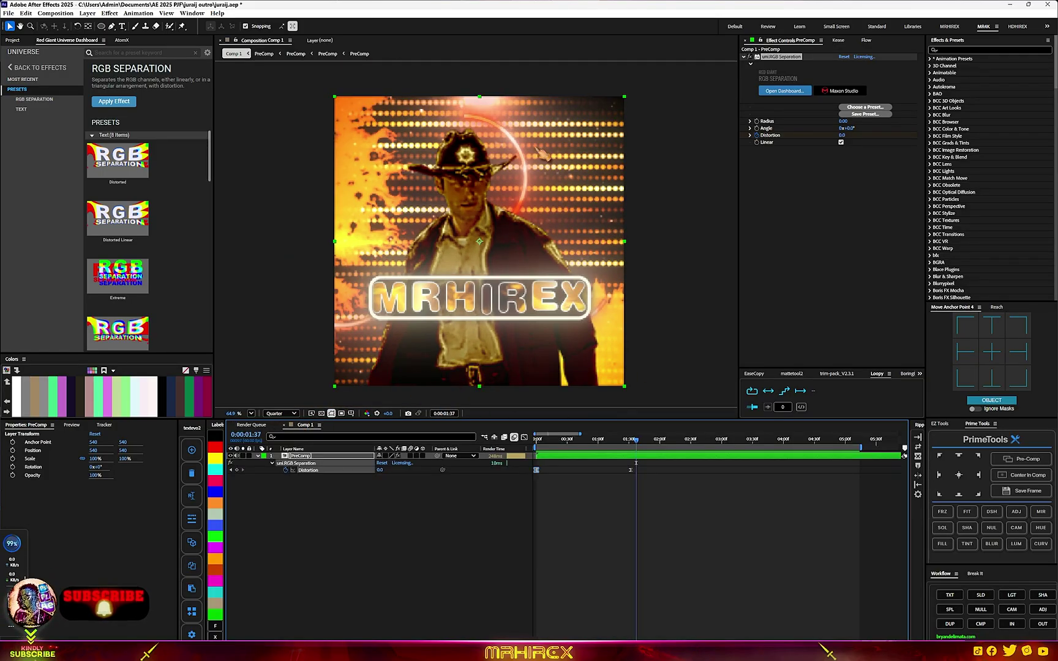
scroll(545, 343, "up", 3)
scroll(549, 348, "down", 4)
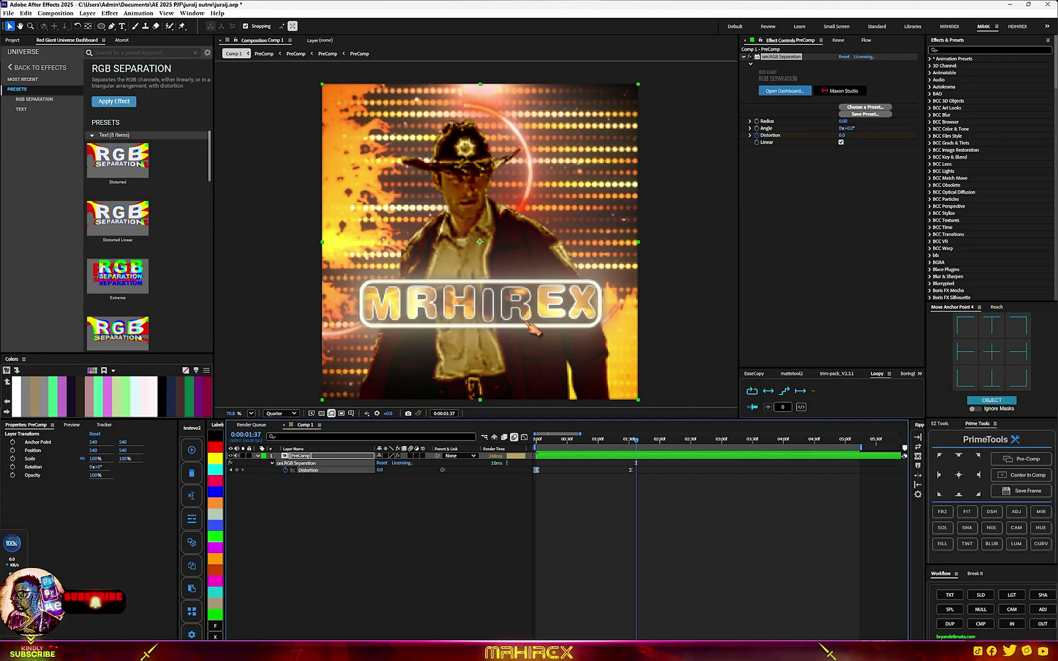
left_click_drag(568, 445, 524, 454)
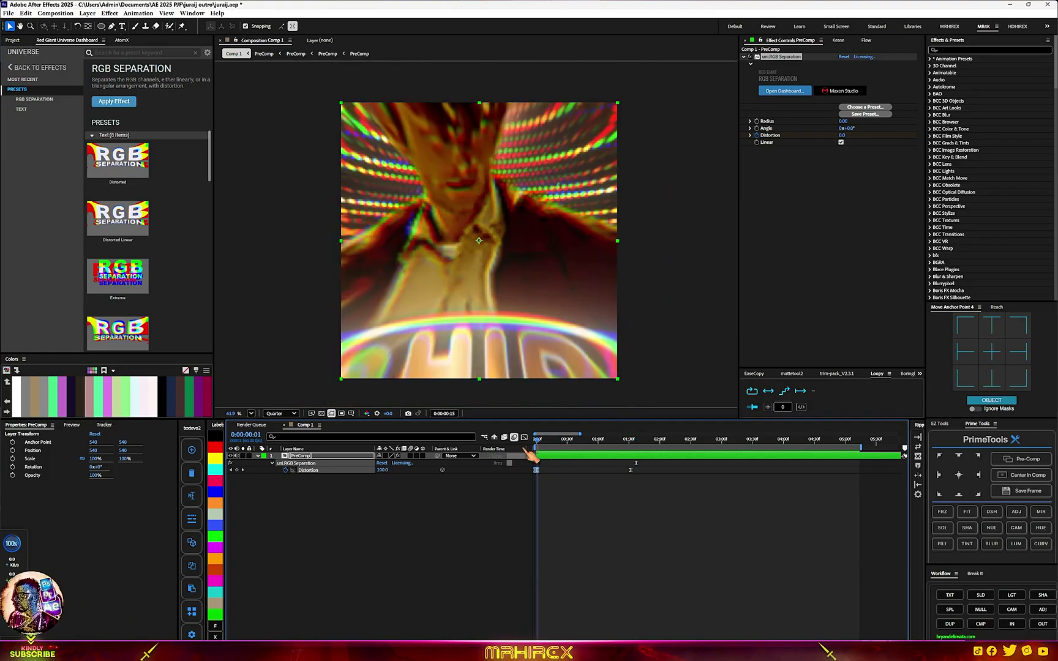